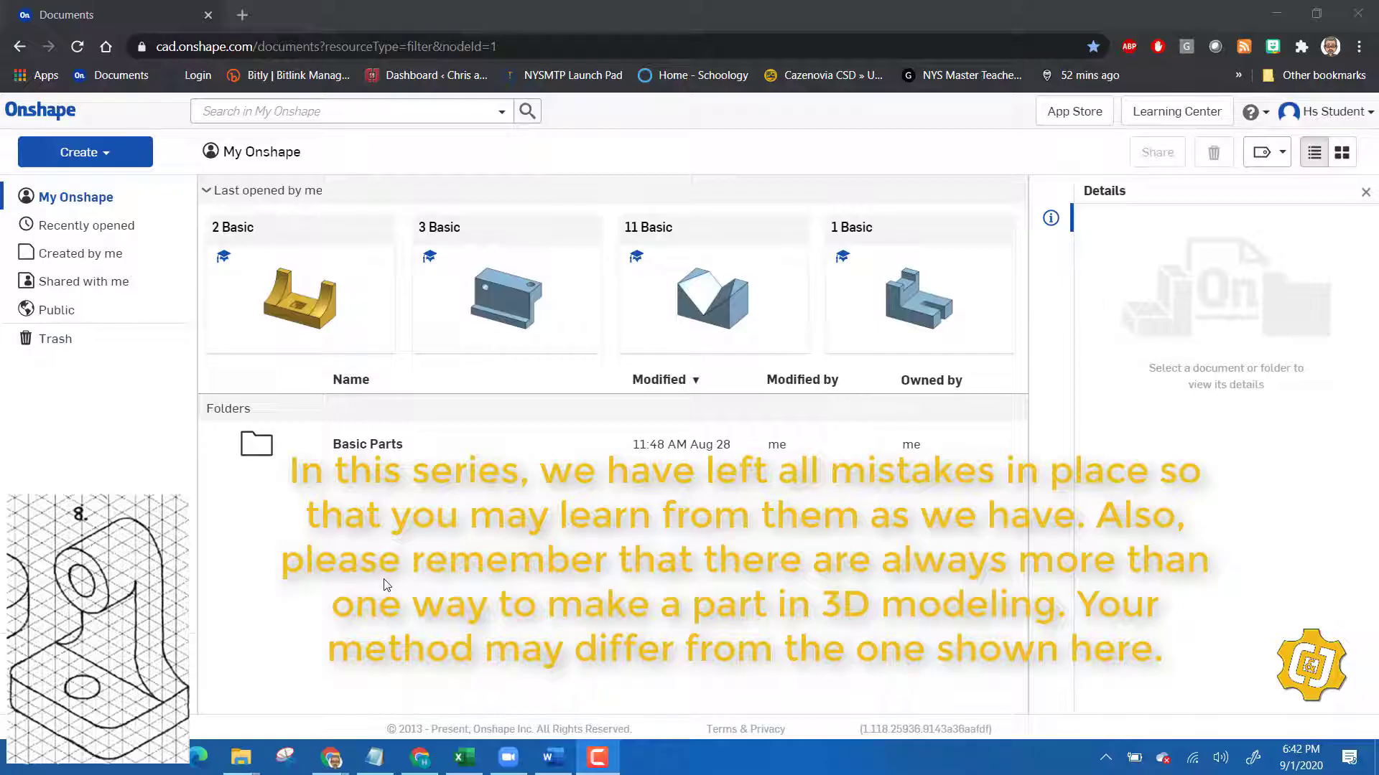
- Create a new Onshape document named '8 Basic'
{"action": "left_click", "coordinate": [99, 159]}
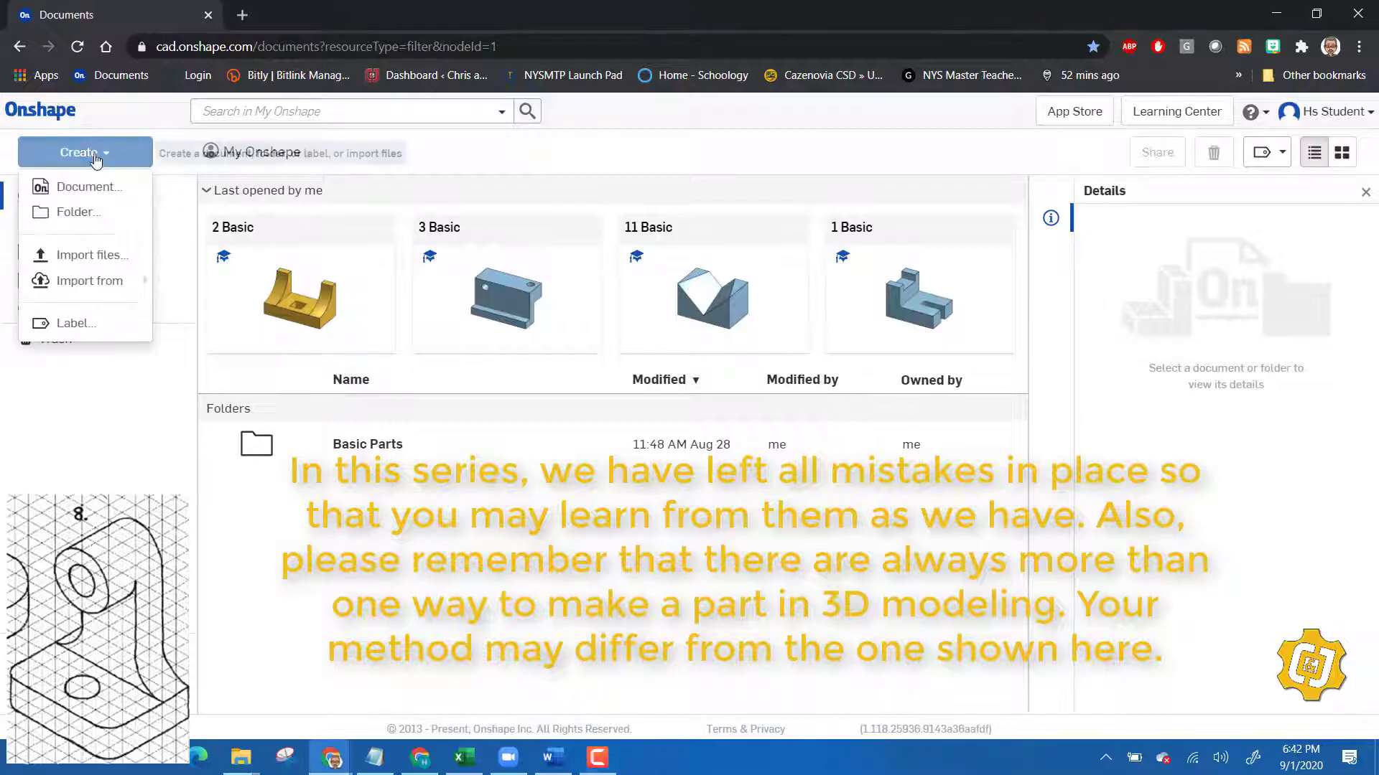
{"action": "left_click", "coordinate": [87, 187]}
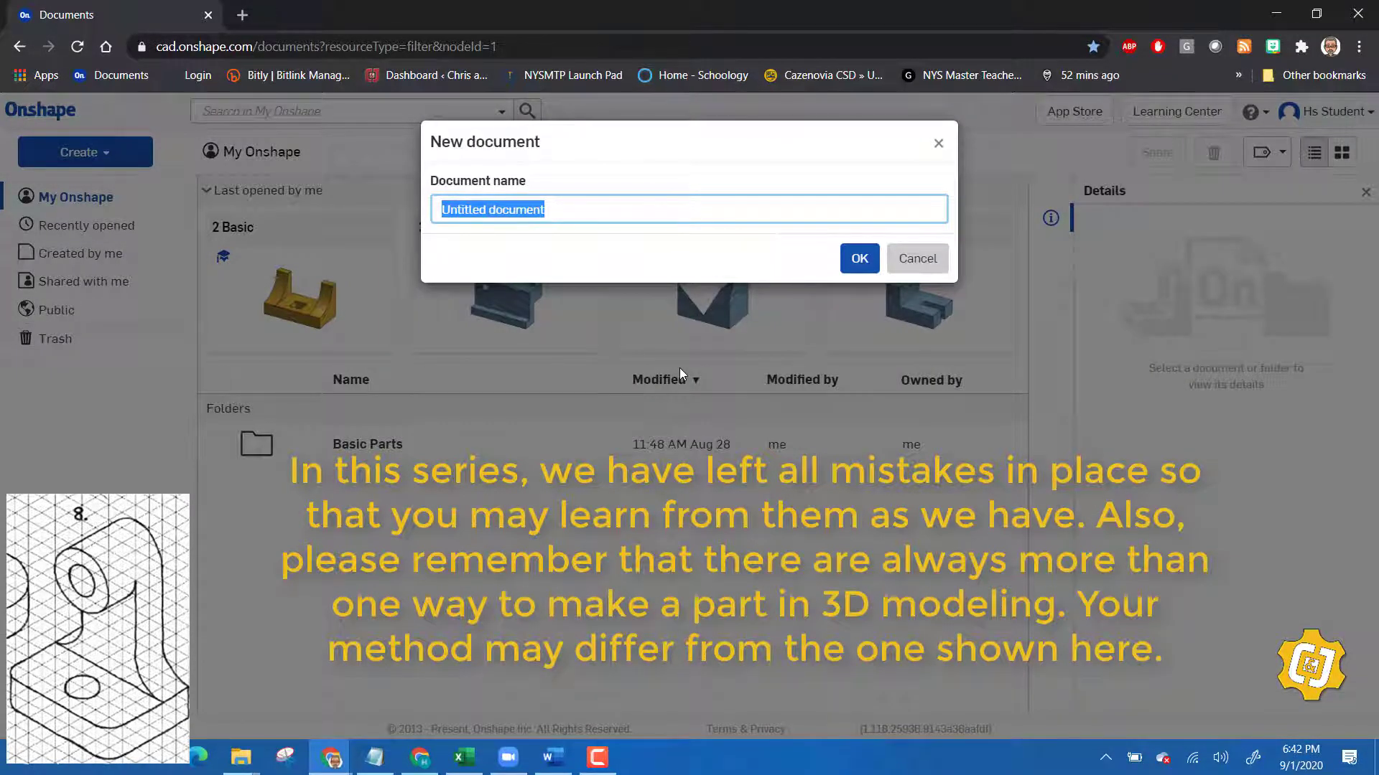
{"action": "type", "text": "8 Ba"}
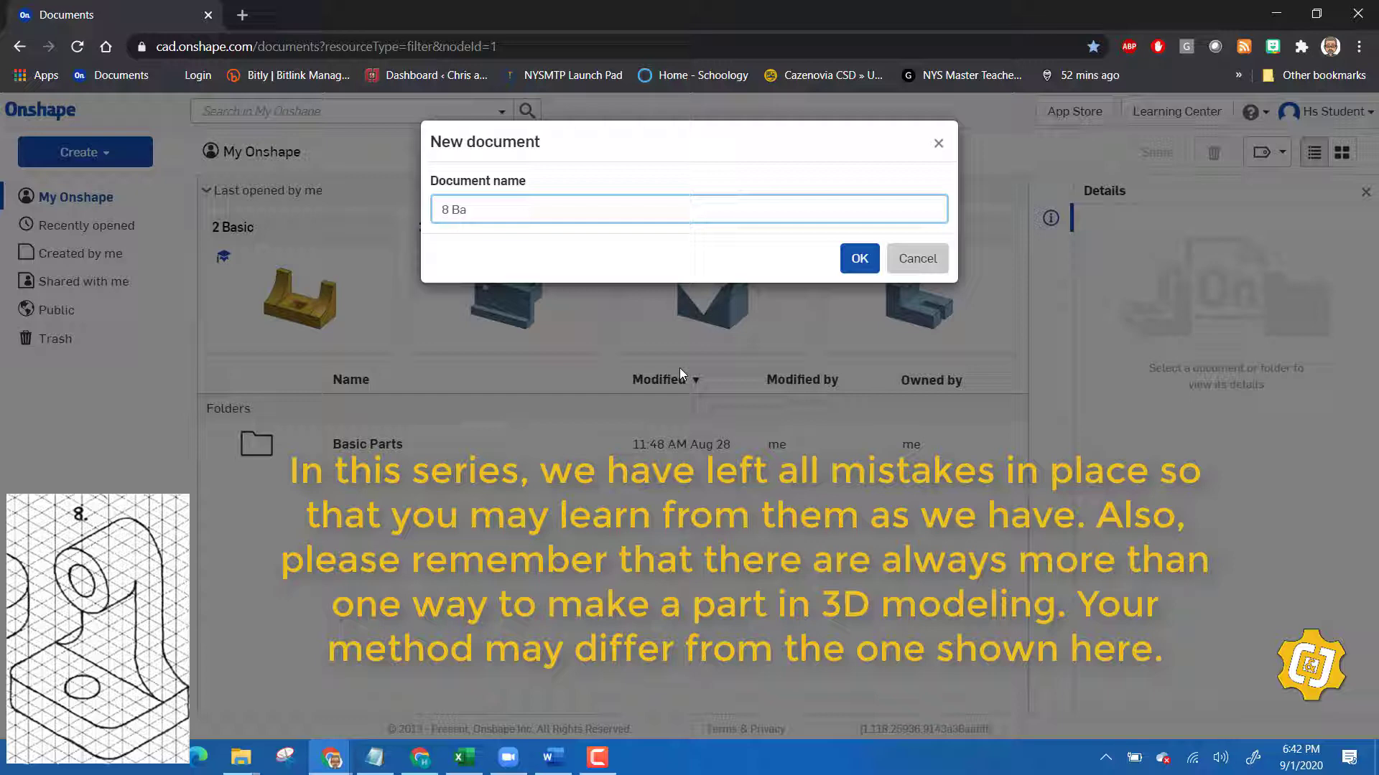
{"action": "type", "text": "sic"}
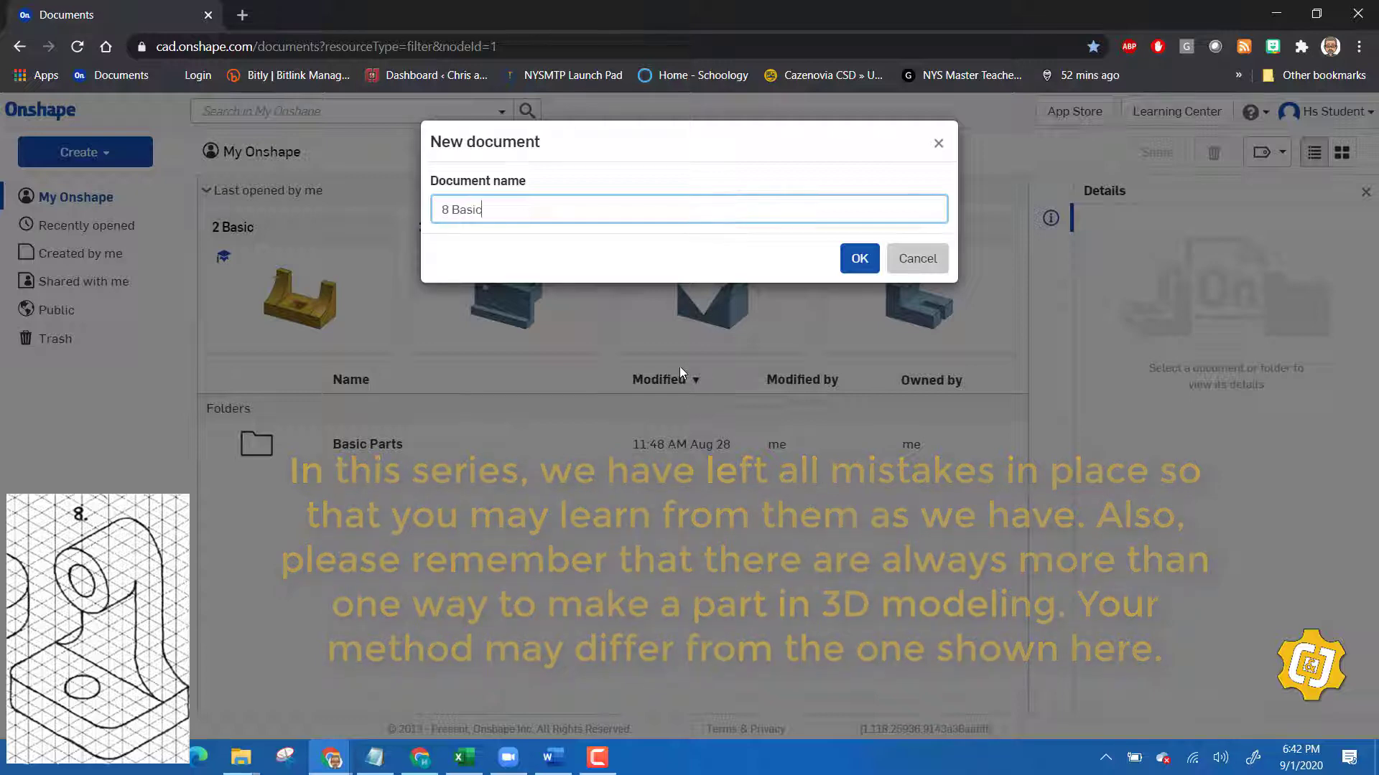
{"action": "left_click", "coordinate": [858, 260]}
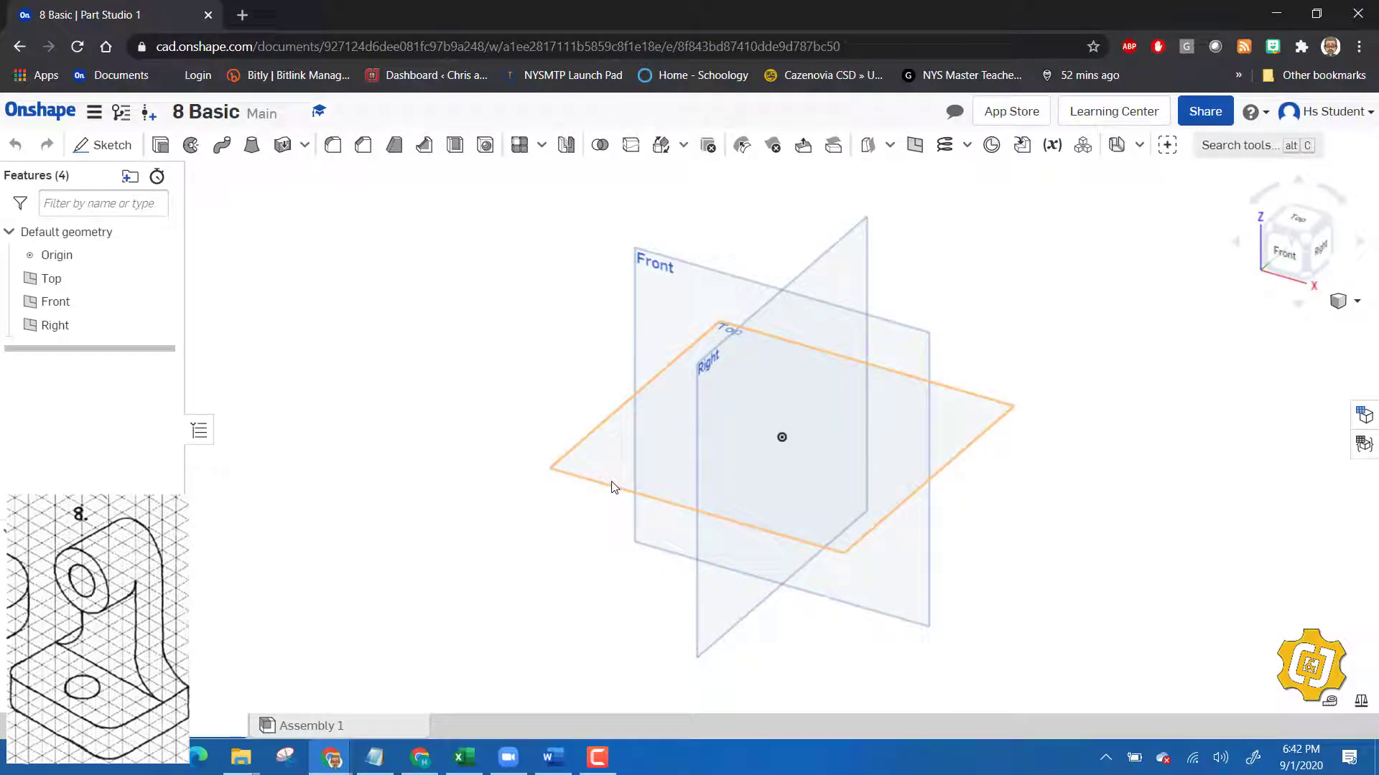
- Hide the Top, Front and Right planes and start Sketch 1 on the Top plane
{"action": "left_click", "coordinate": [614, 487]}
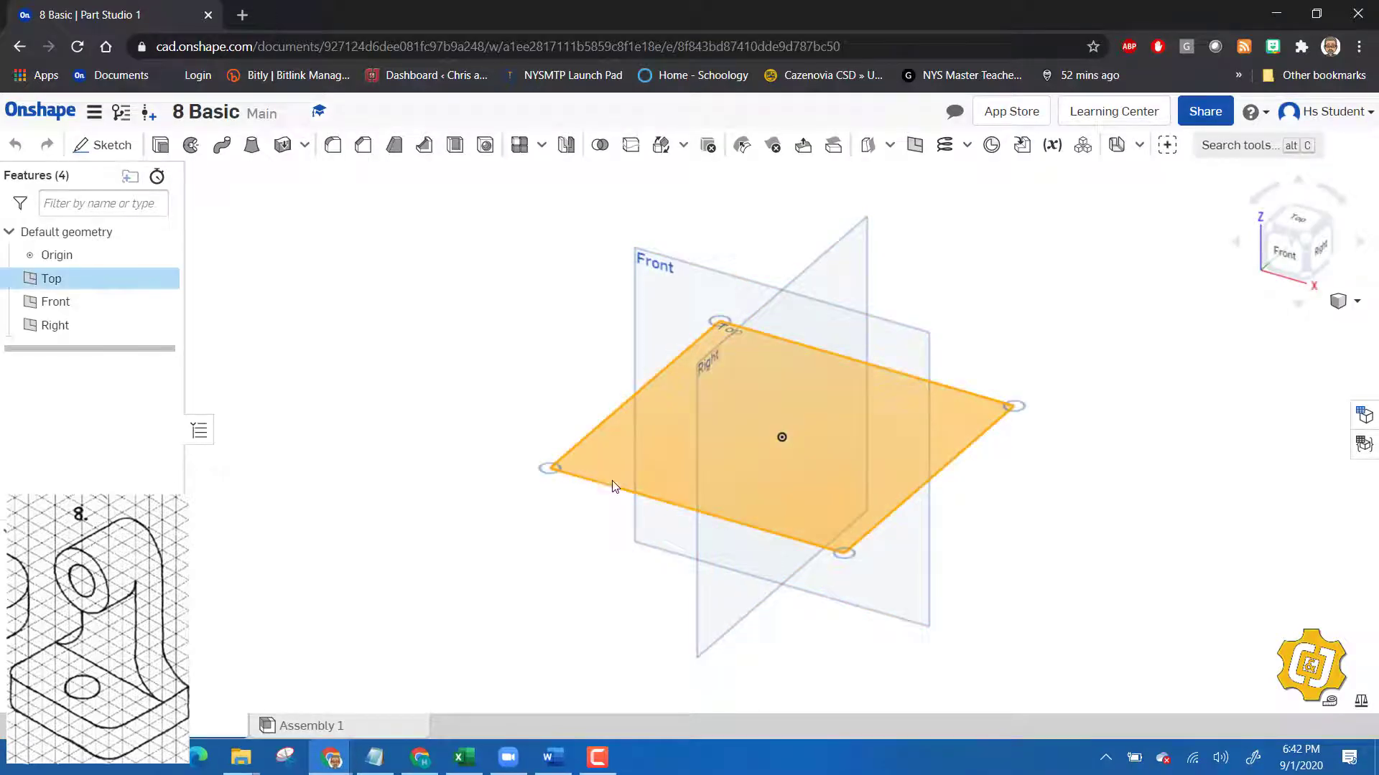
{"action": "right_click", "coordinate": [164, 278]}
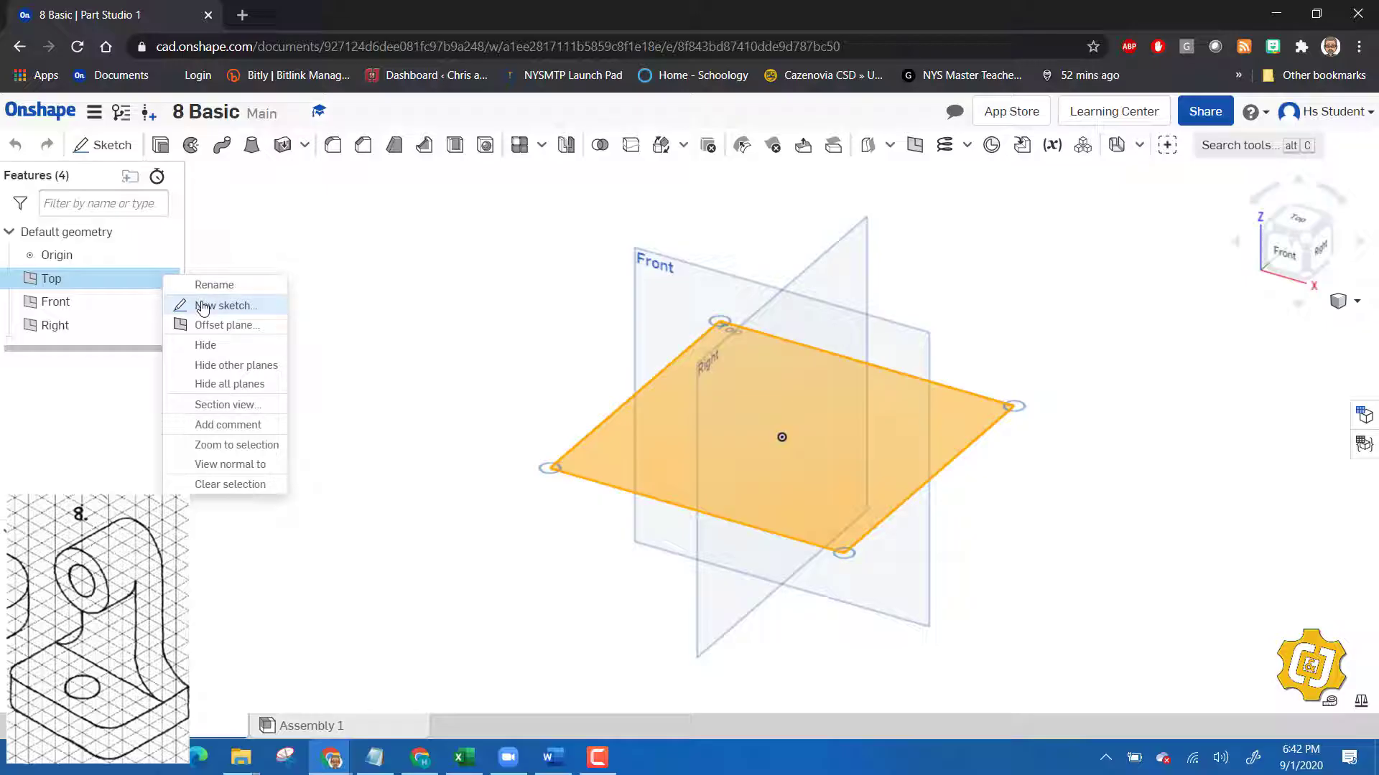
{"action": "left_click", "coordinate": [161, 279]}
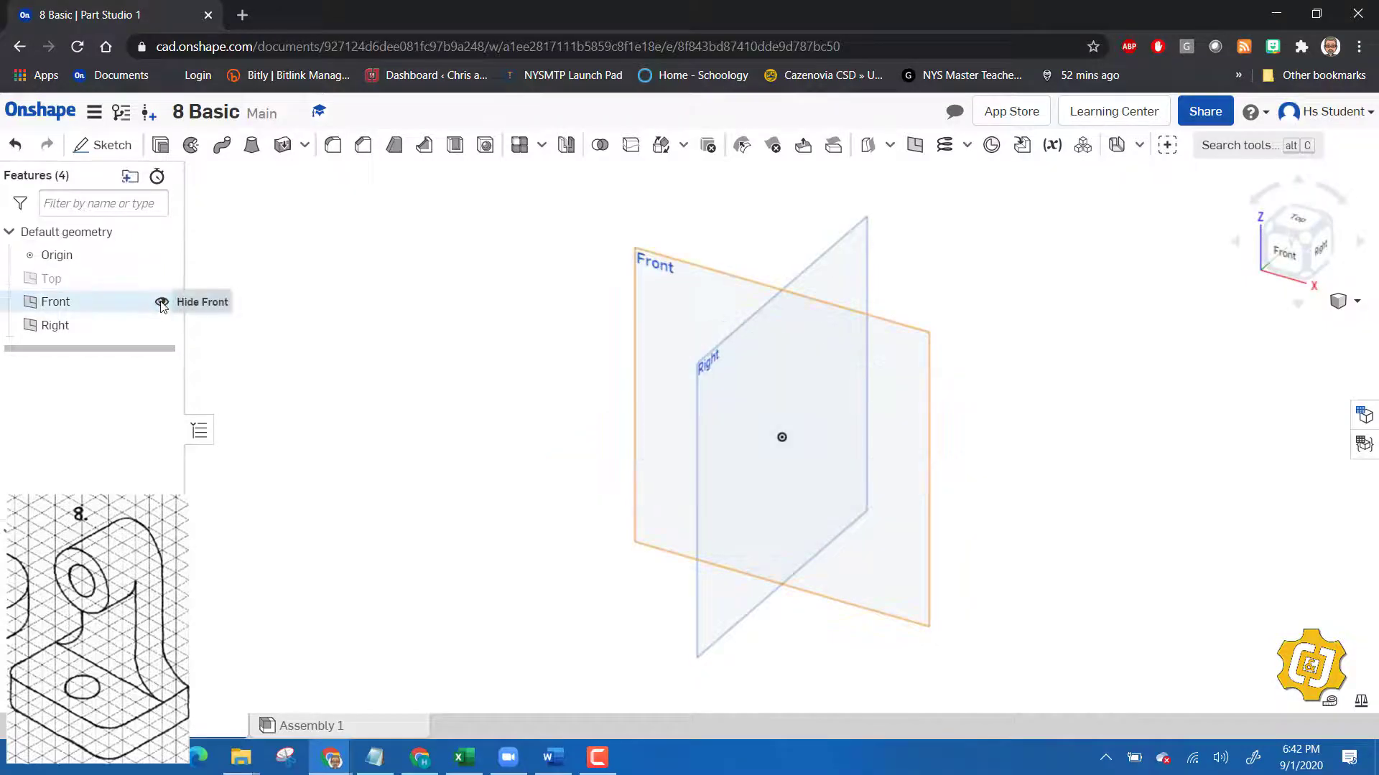
{"action": "left_click", "coordinate": [162, 302]}
{"action": "left_click", "coordinate": [161, 326]}
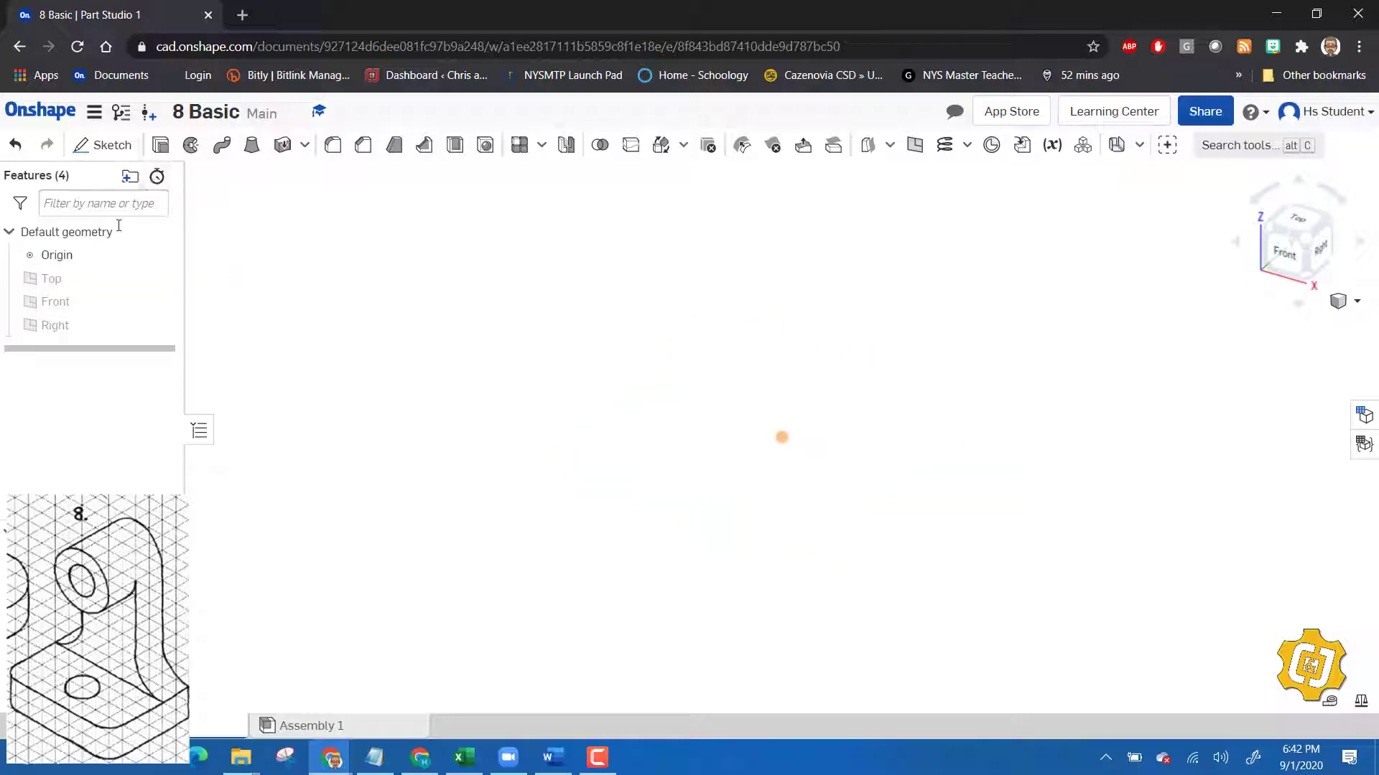
{"action": "left_click", "coordinate": [162, 280]}
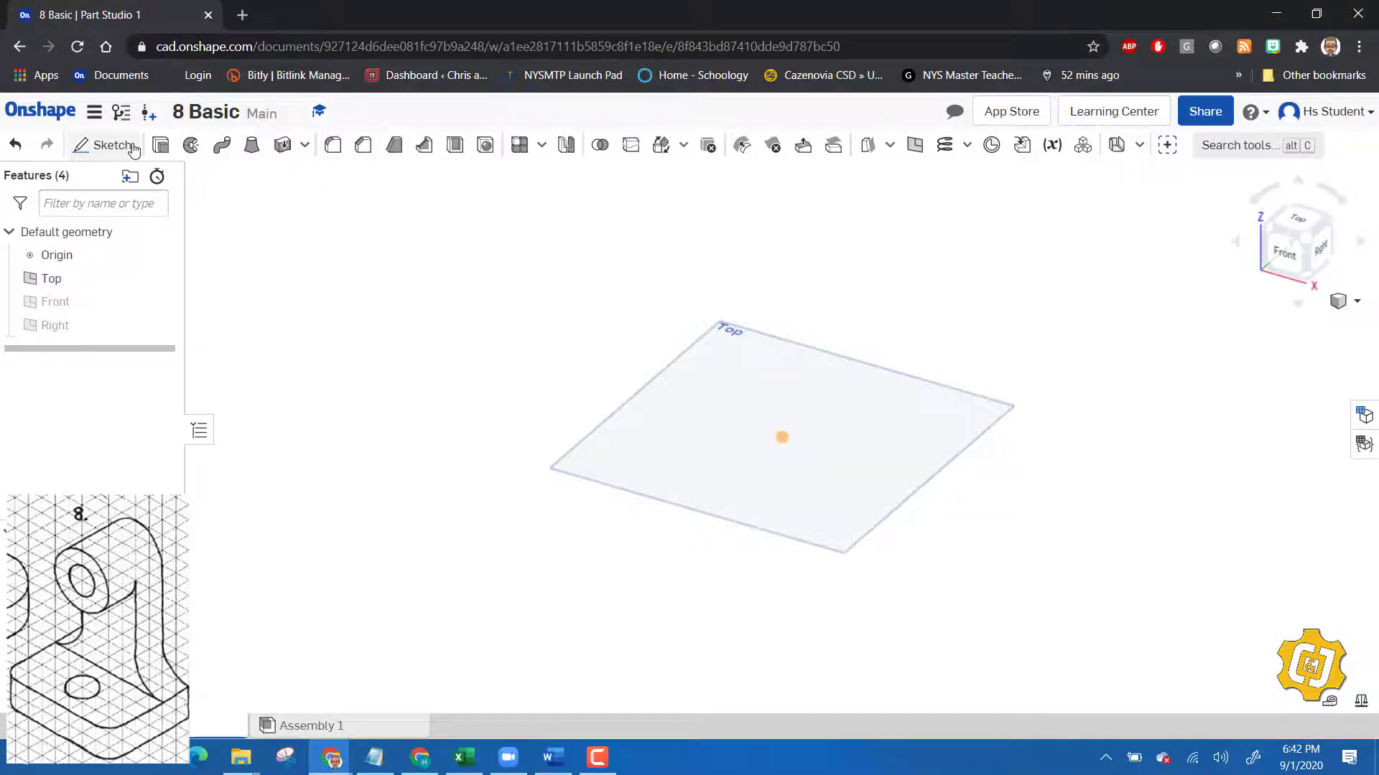
{"action": "key", "text": "shift+s"}
{"action": "left_click", "coordinate": [761, 487]}
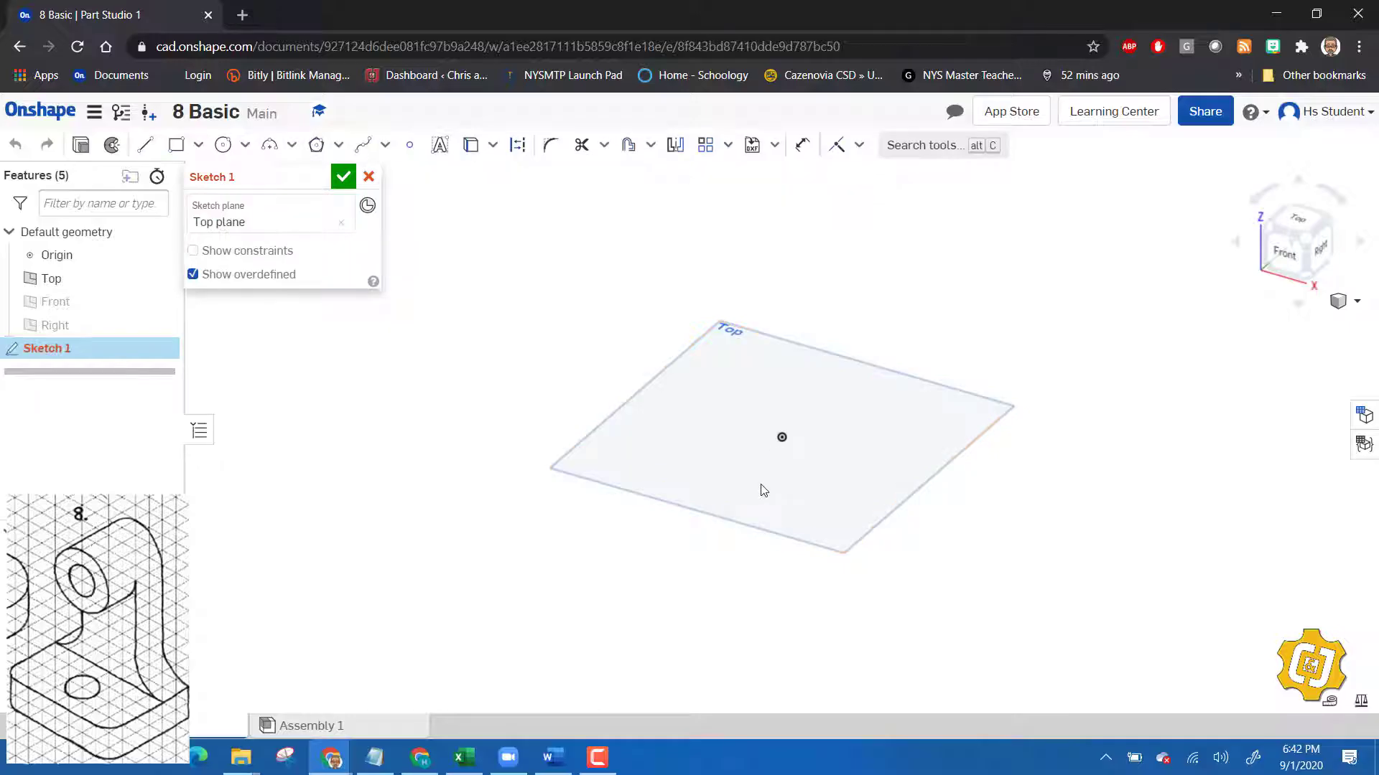
- Draw a corner rectangle from the origin with a 1.5 side, then finish Sketch 1
{"action": "left_click", "coordinate": [162, 279]}
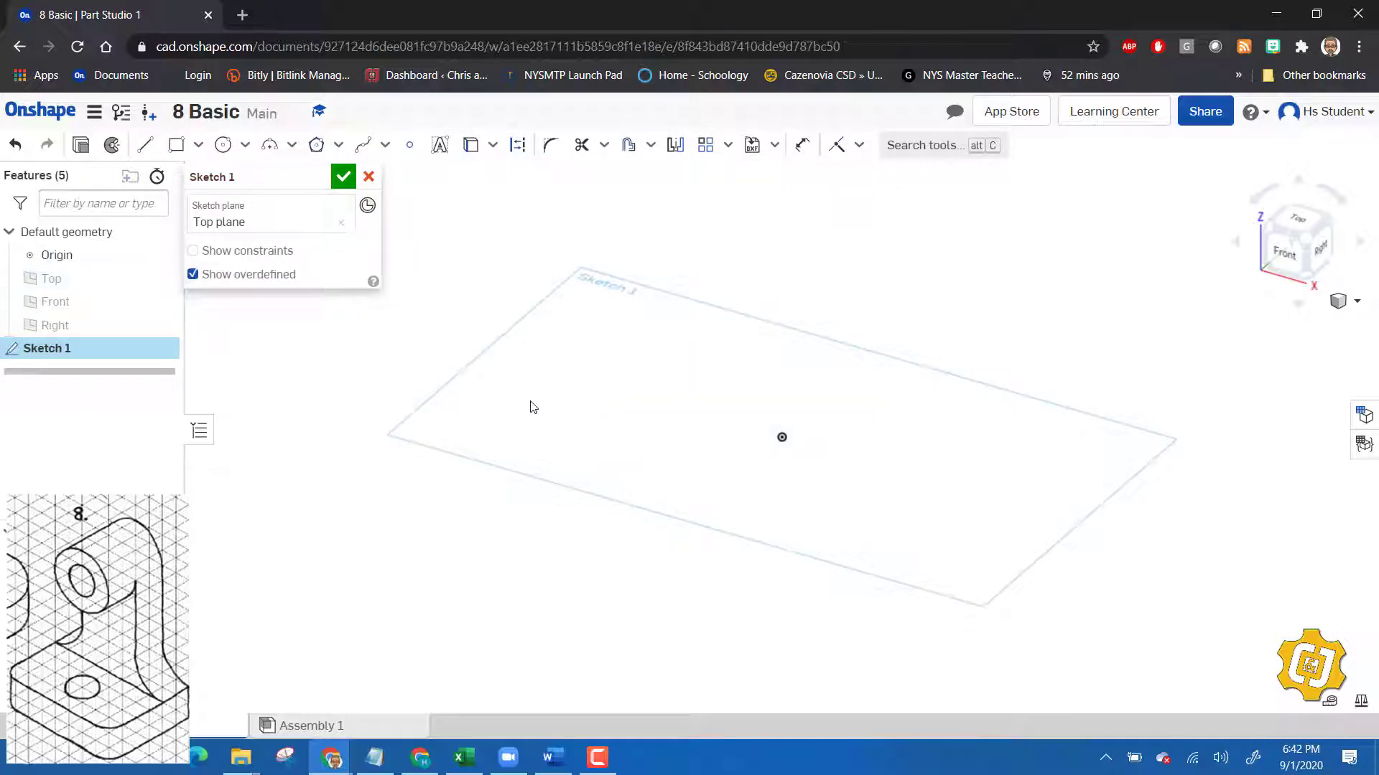
{"action": "left_click", "coordinate": [176, 144]}
{"action": "left_click", "coordinate": [783, 438]}
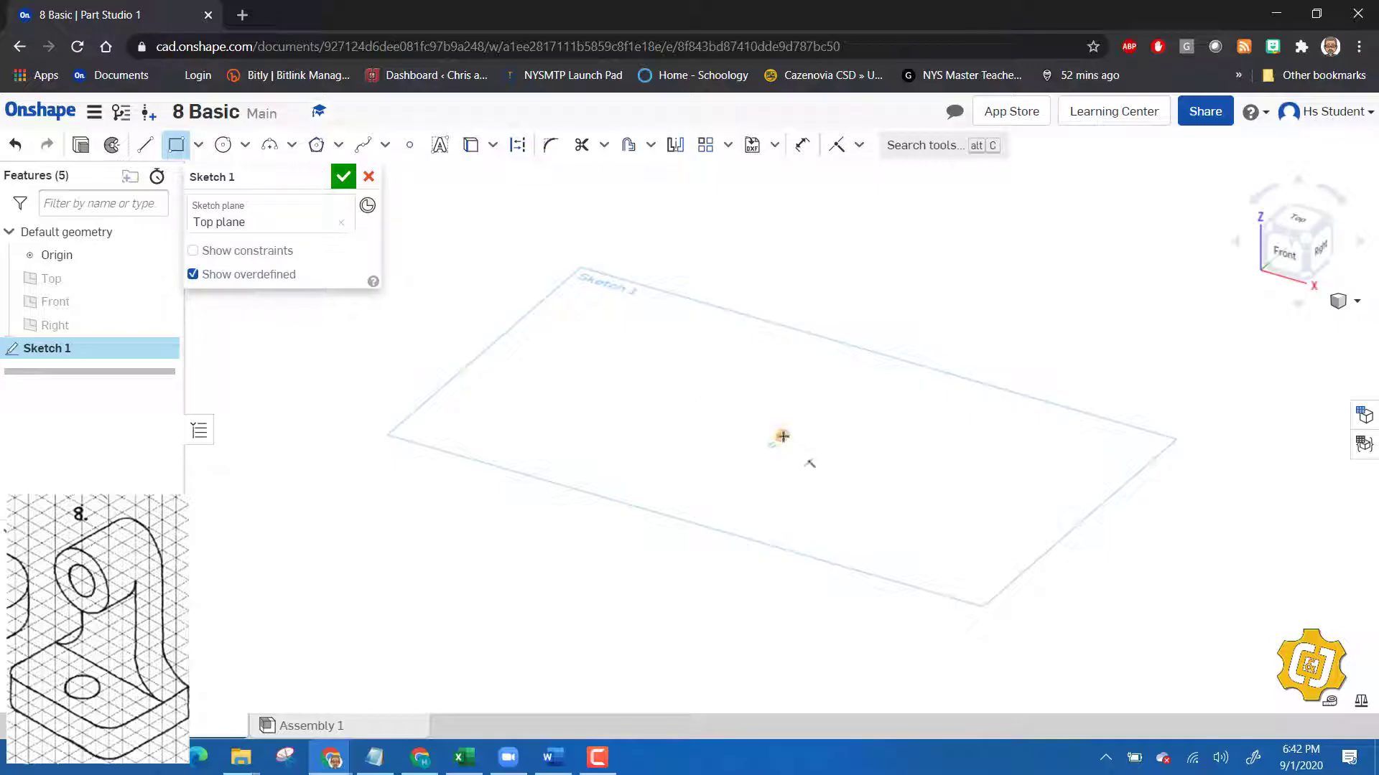
{"action": "left_click", "coordinate": [981, 421]}
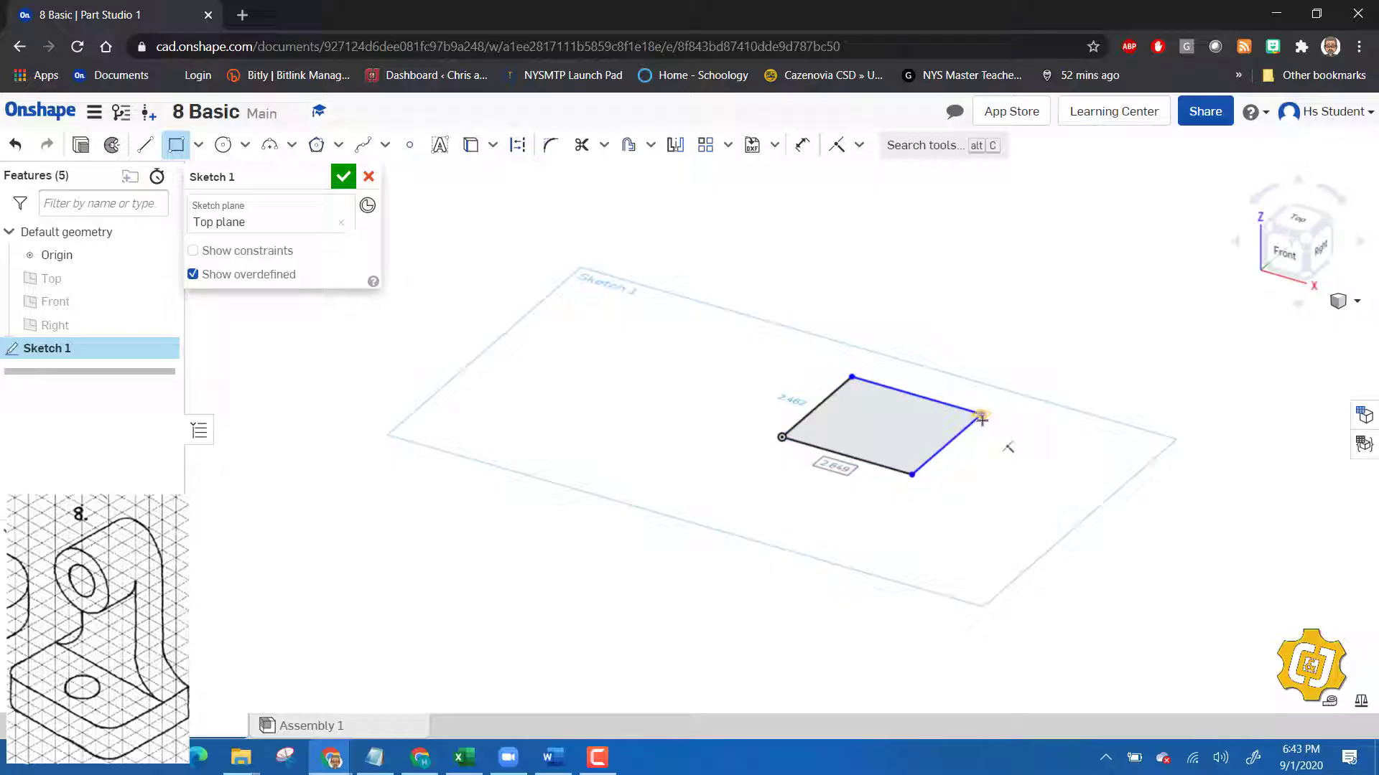
{"action": "type", "text": "2"}
{"action": "key", "text": "Return"}
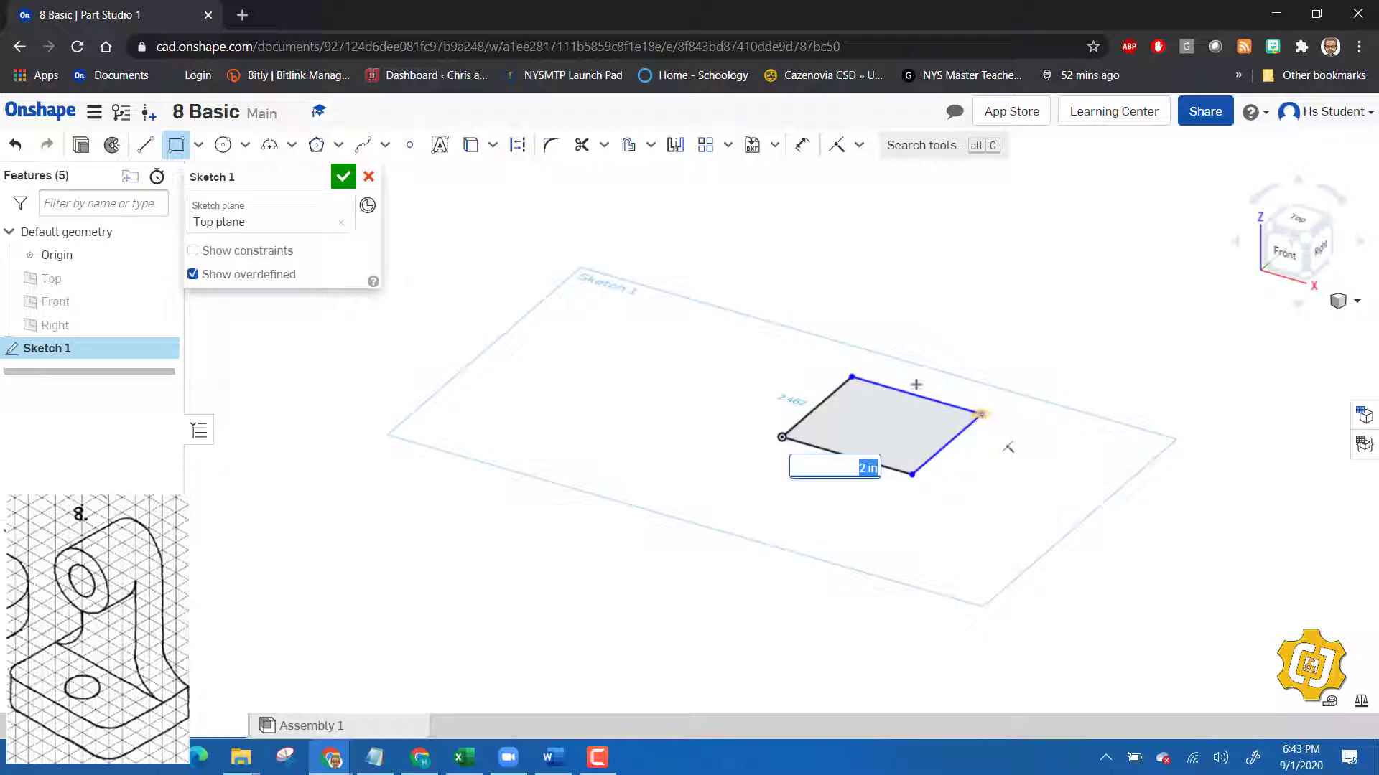
{"action": "scroll", "coordinate": [883, 393], "scroll_direction": "up", "scroll_amount": 5}
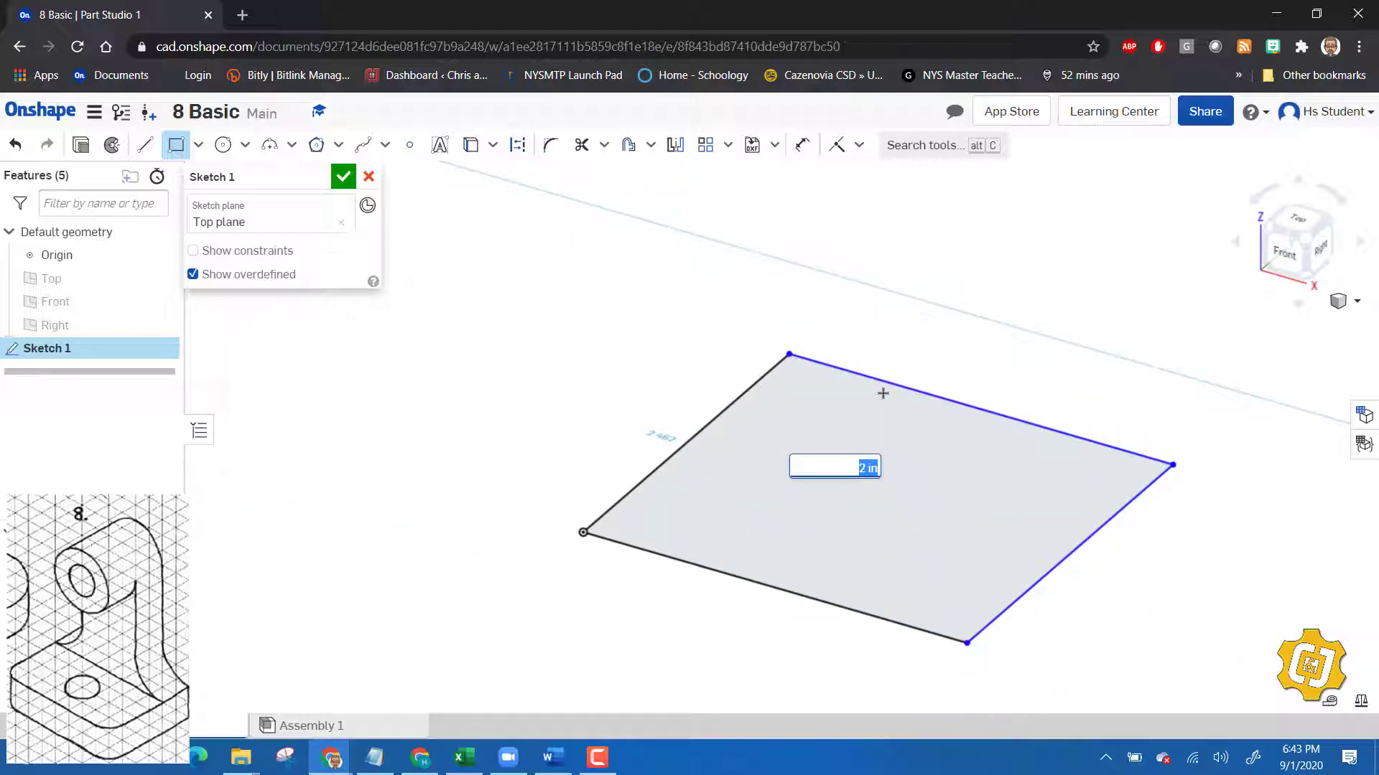
{"action": "type", "text": "1.5"}
{"action": "key", "text": "Return"}
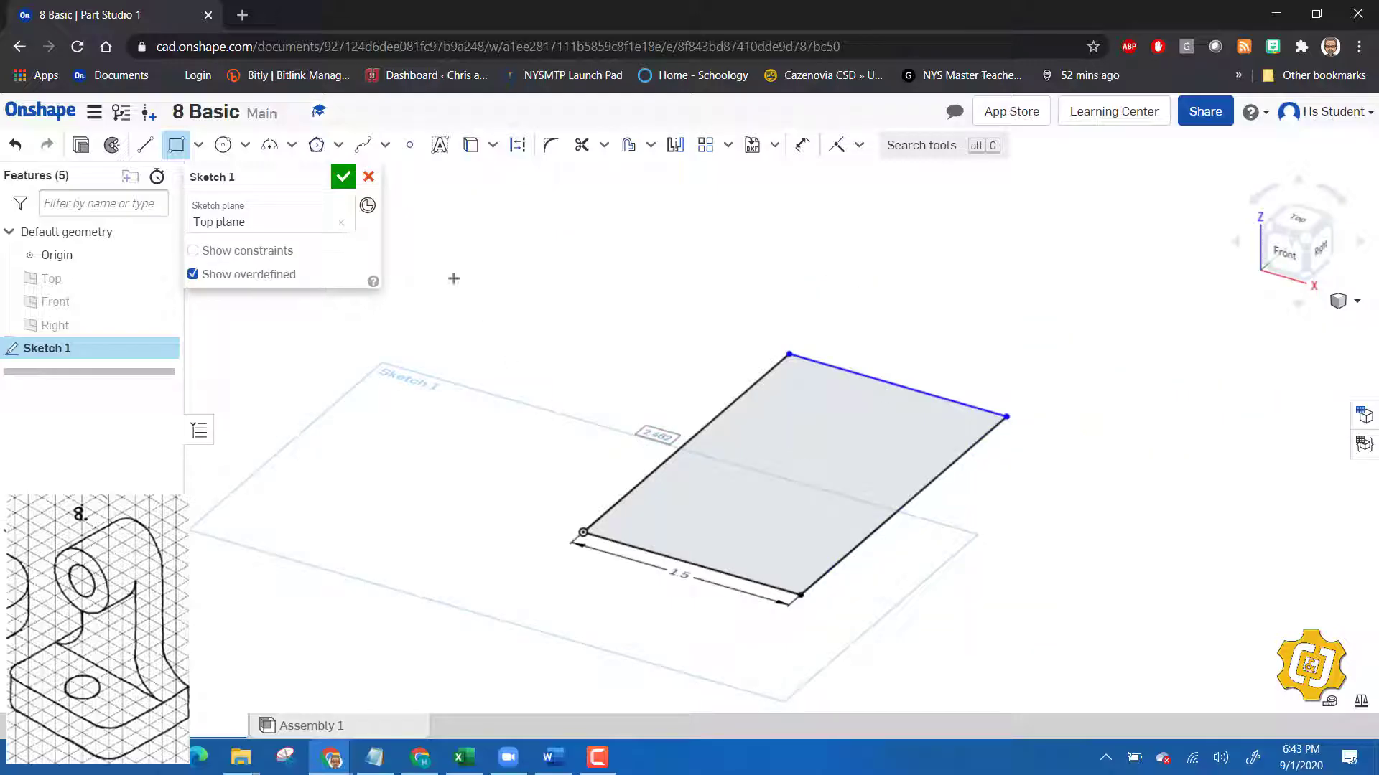
{"action": "left_click", "coordinate": [343, 178]}
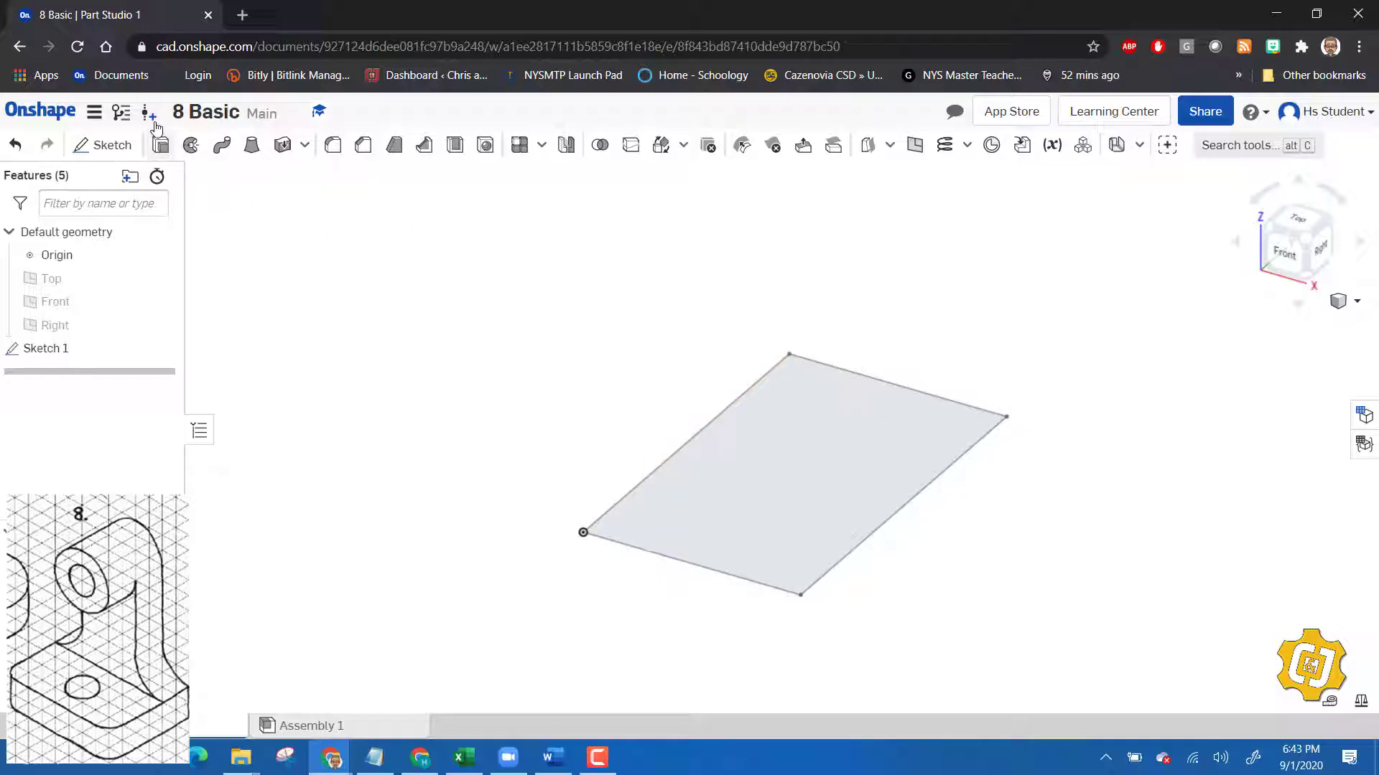
- Extrude the rectangle 0.5 in into a solid block and fit it in view
{"action": "left_click", "coordinate": [162, 145]}
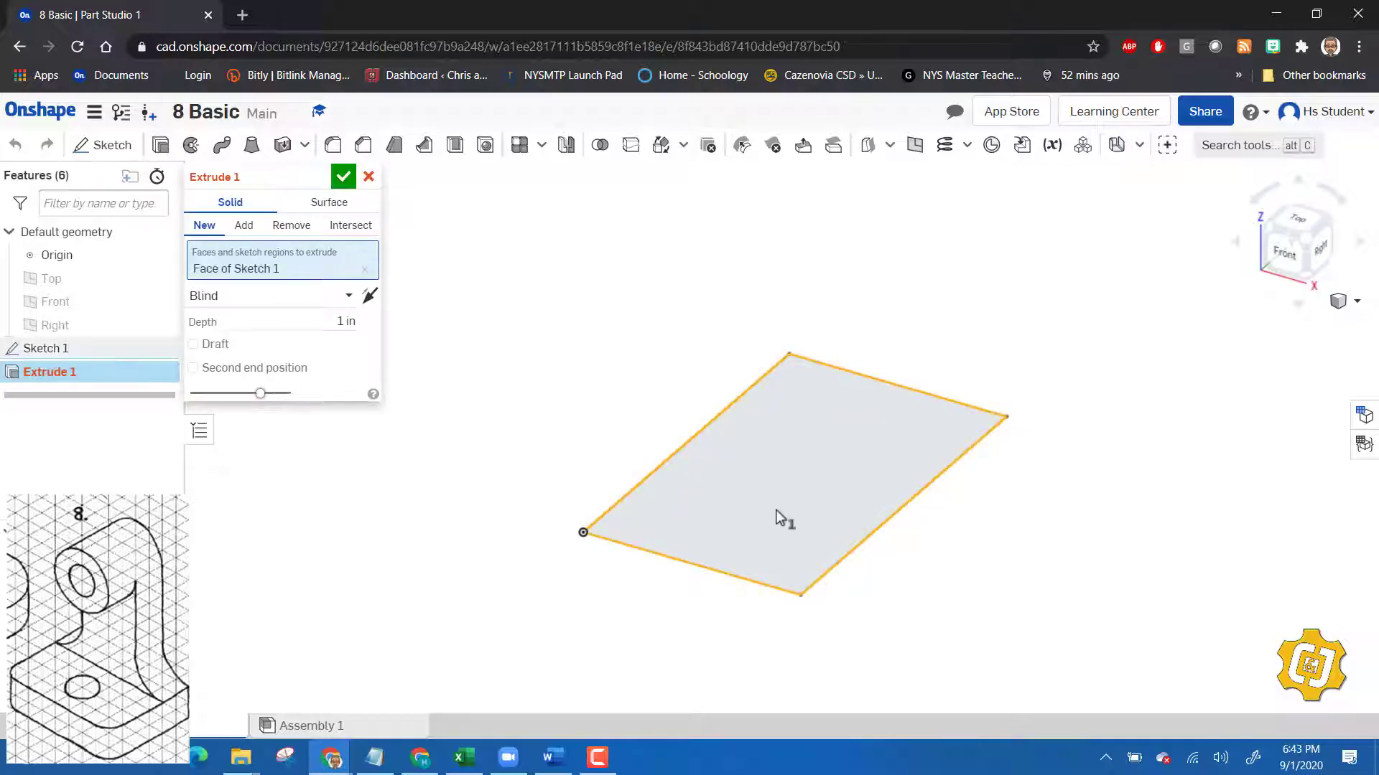
{"action": "left_click", "coordinate": [344, 321]}
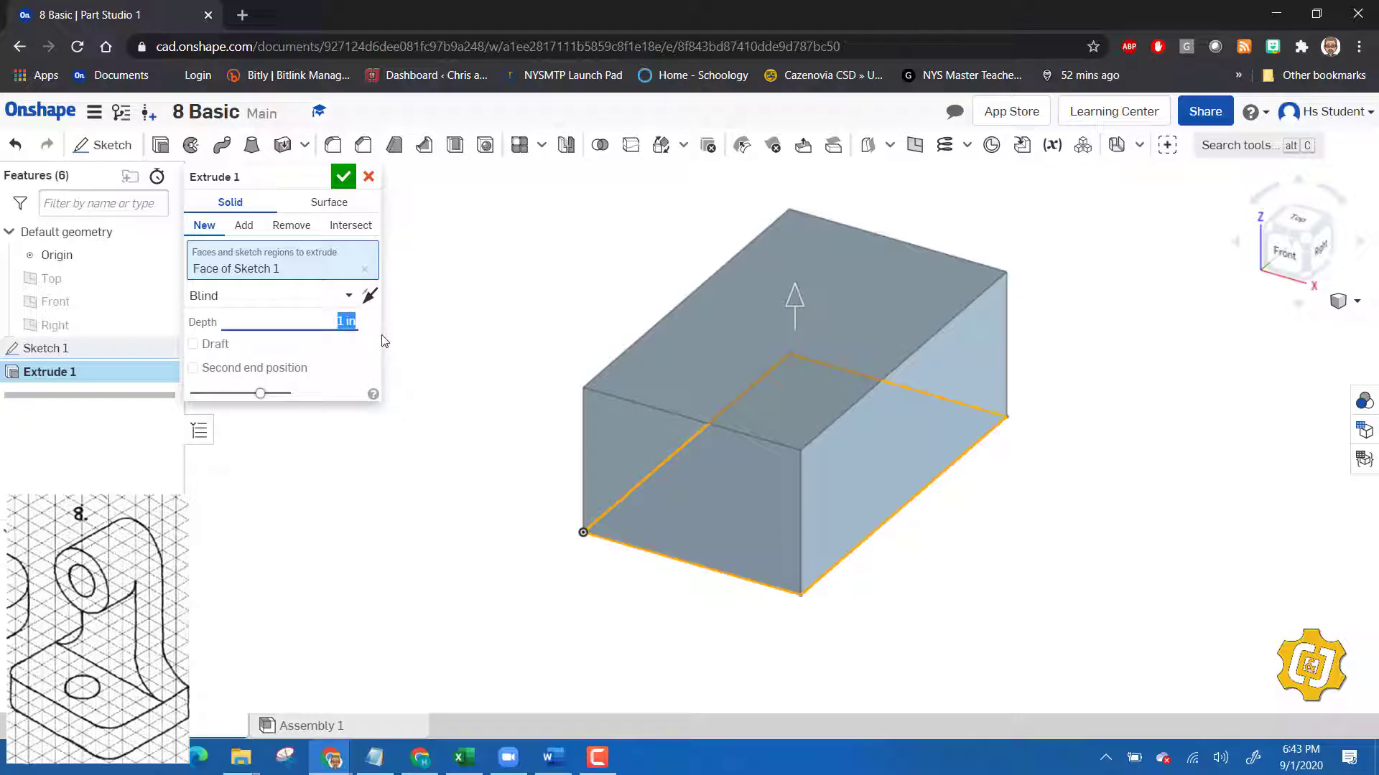
{"action": "type", "text": "0.5"}
{"action": "key", "text": "Return"}
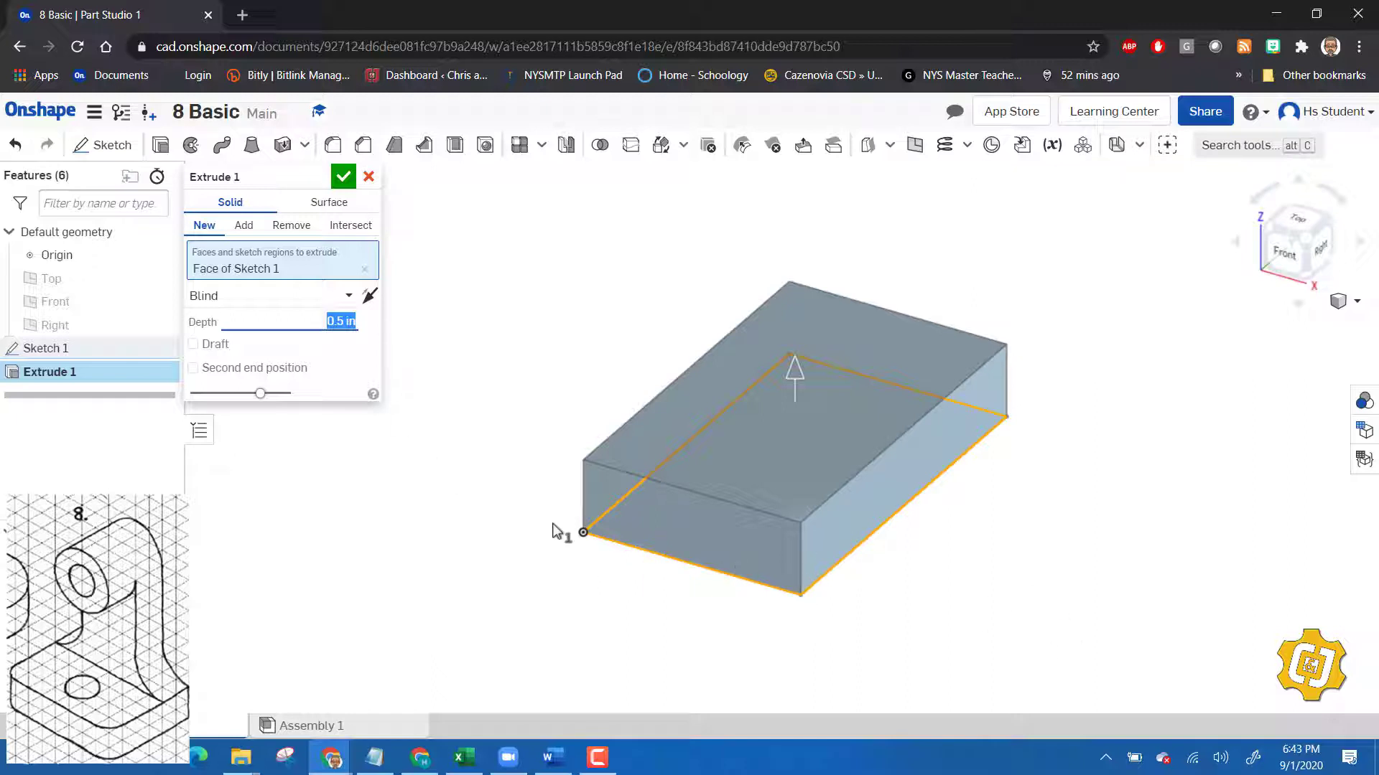
{"action": "left_click", "coordinate": [344, 179]}
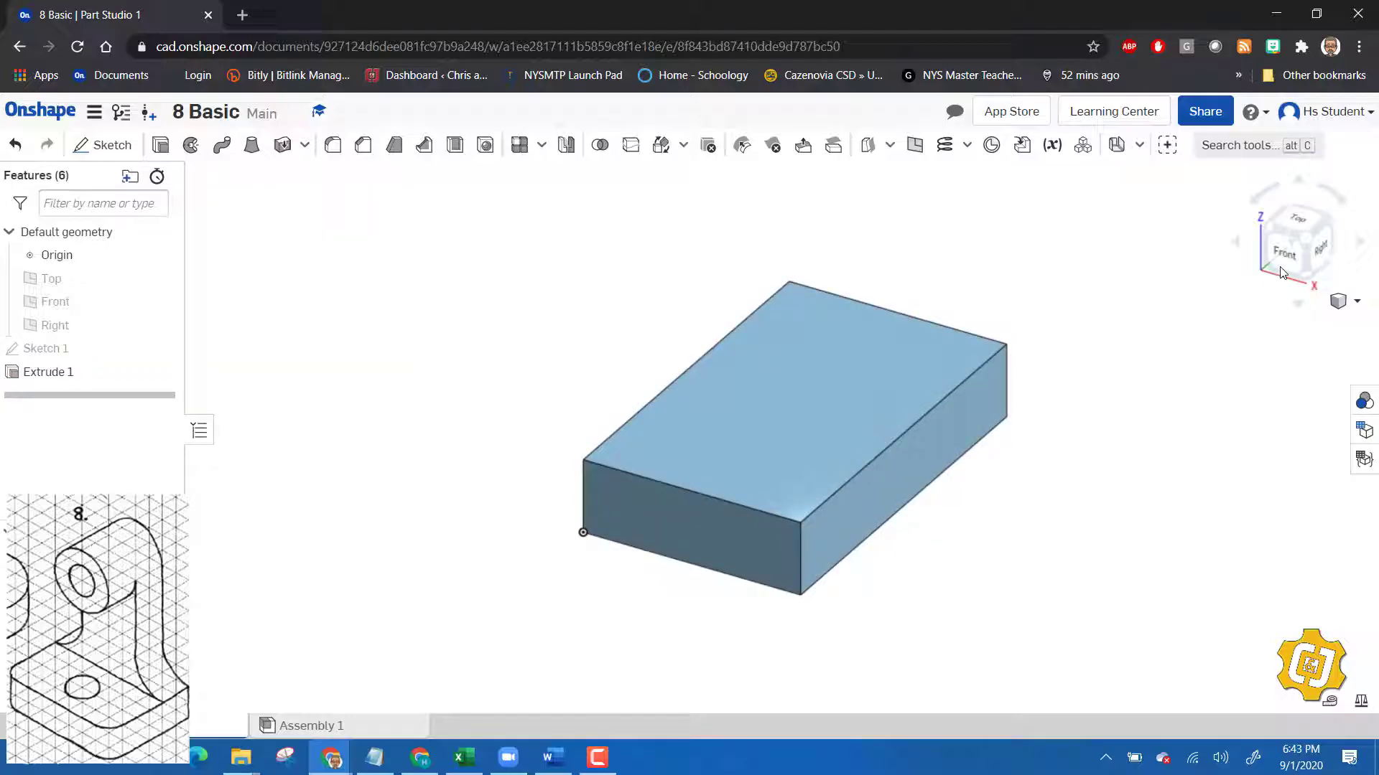
{"action": "left_click", "coordinate": [1301, 243]}
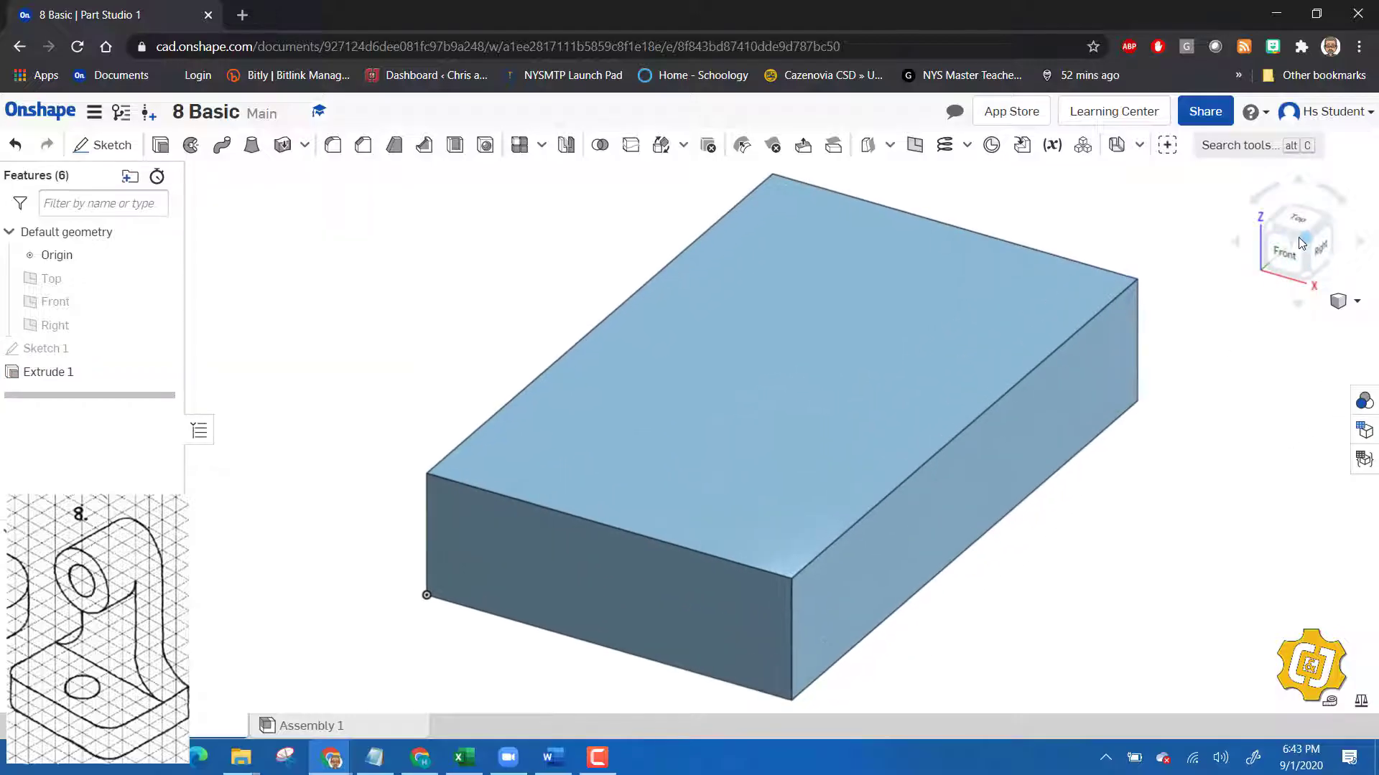
{"action": "left_click", "coordinate": [1268, 228]}
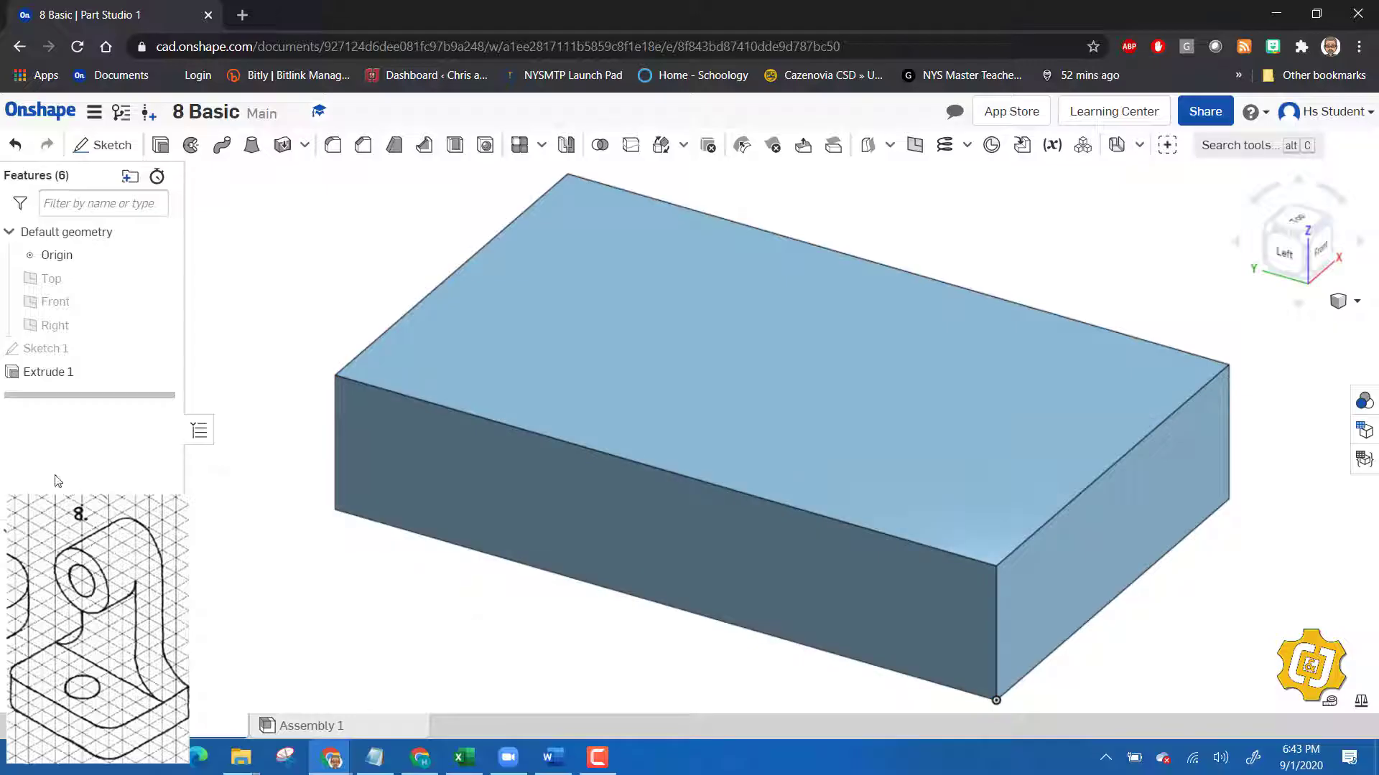
- Reopen Sketch 1 from Extrude 1 to edit the base rectangle
{"action": "left_click", "coordinate": [40, 374]}
{"action": "right_click", "coordinate": [39, 374]}
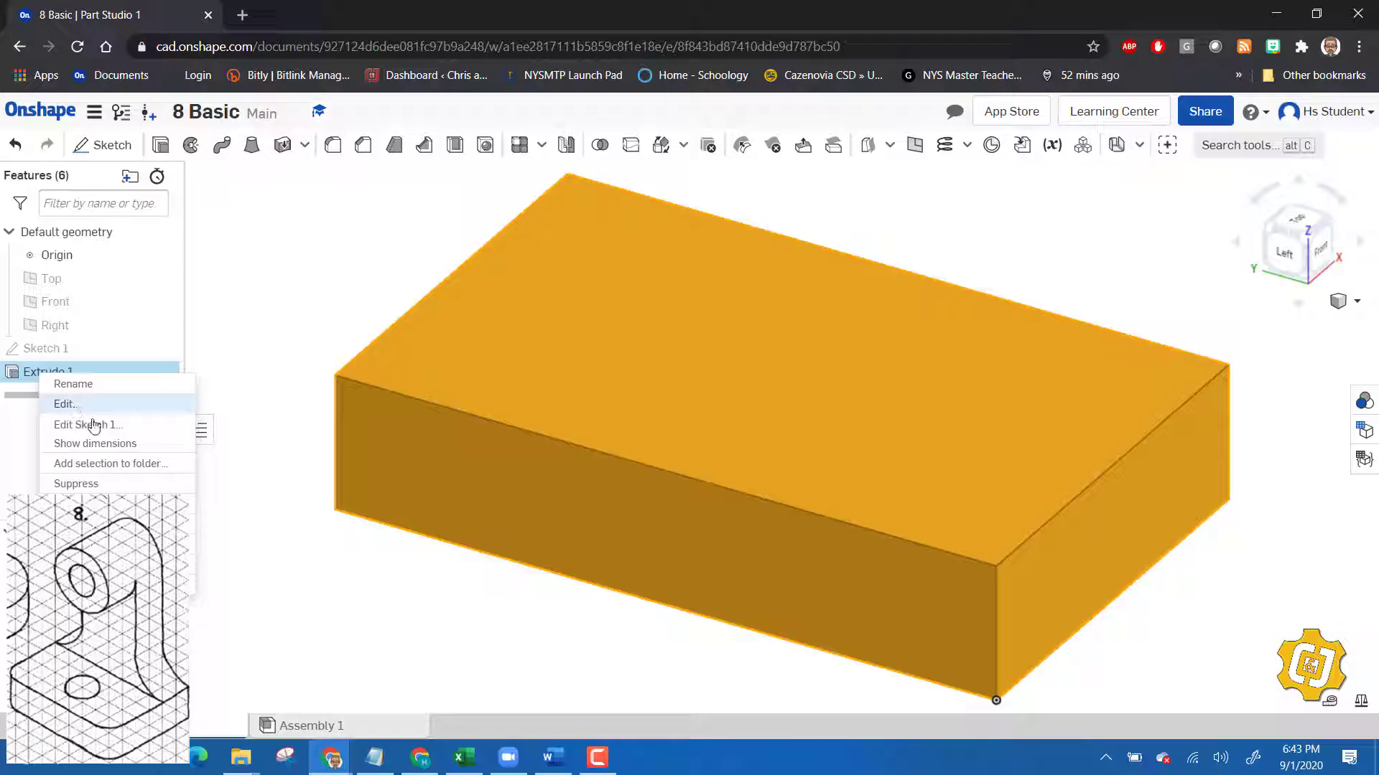
{"action": "right_click", "coordinate": [30, 372]}
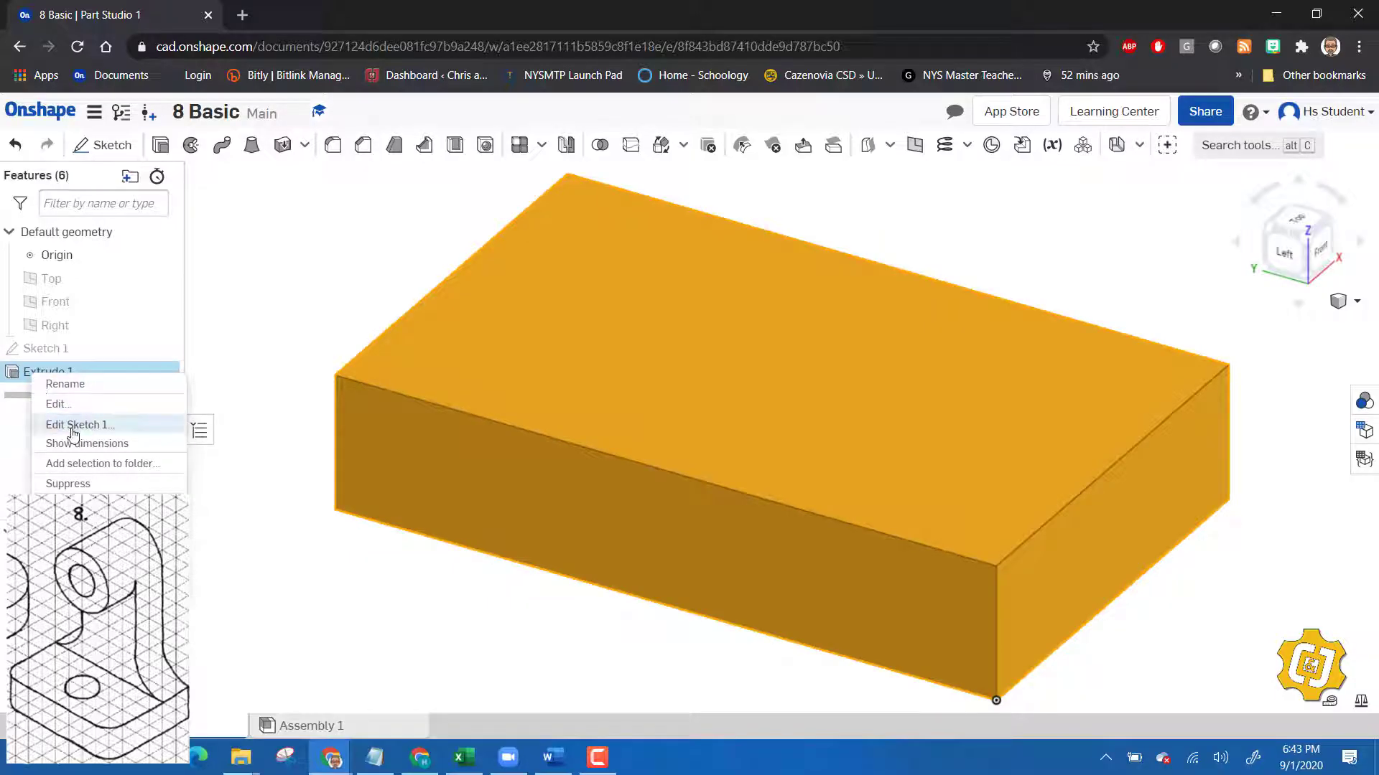
{"action": "left_click", "coordinate": [73, 425]}
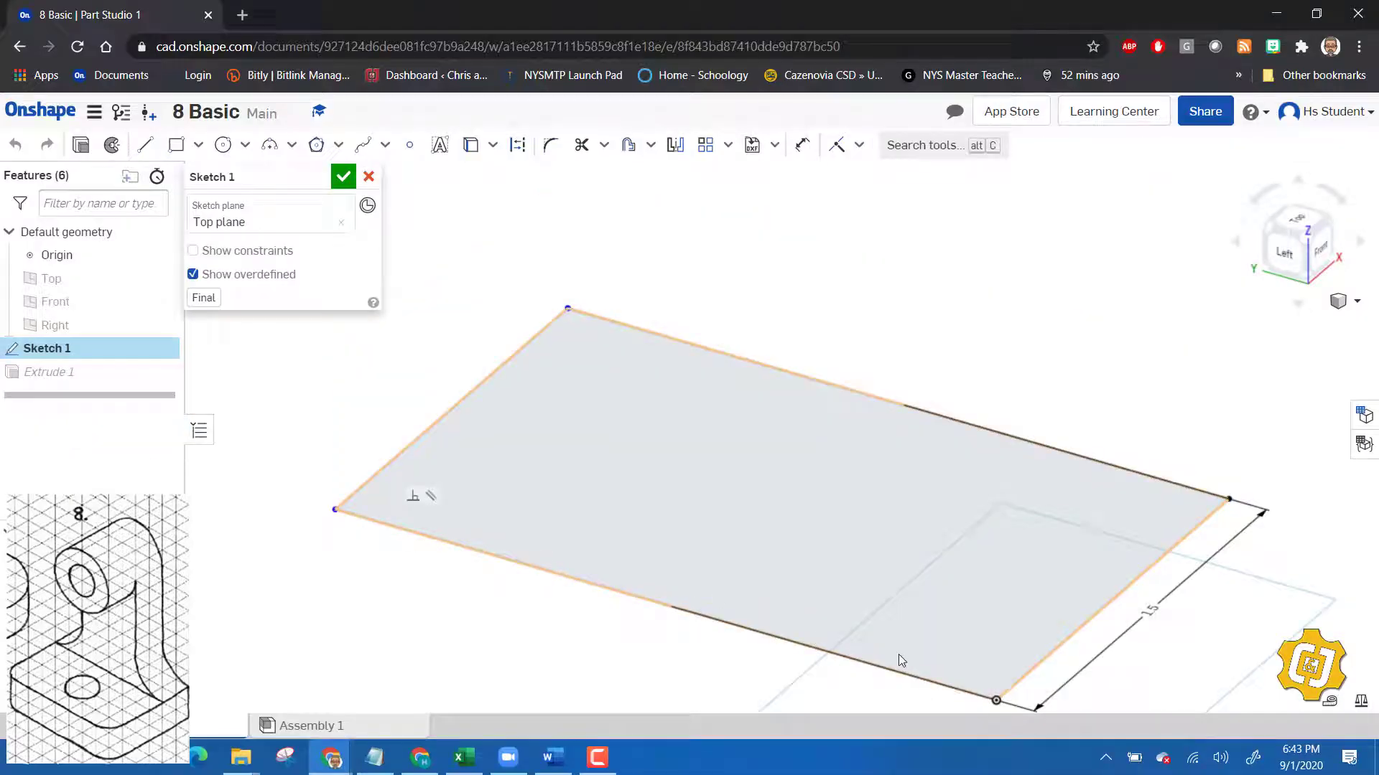
{"action": "scroll", "coordinate": [896, 656], "scroll_direction": "down", "scroll_amount": 2}
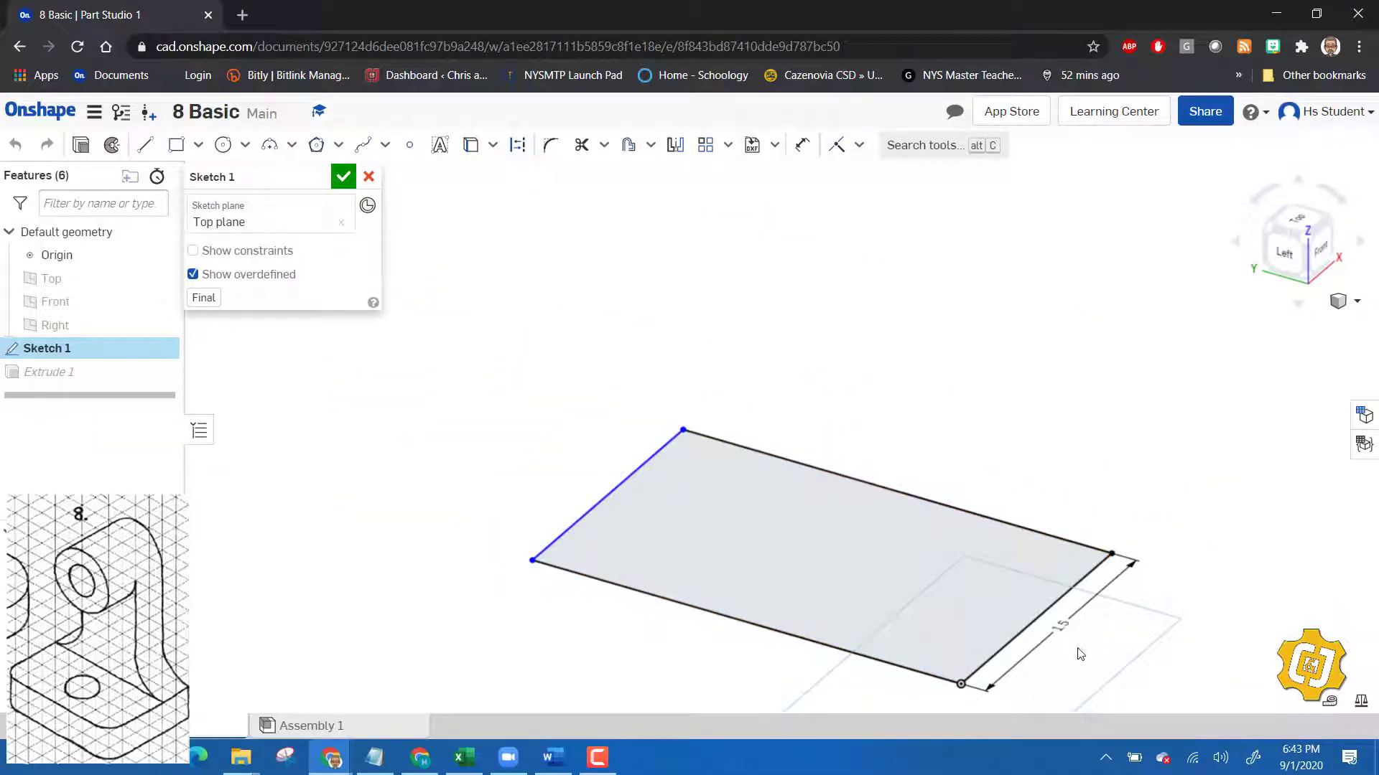
{"action": "scroll", "coordinate": [1061, 618], "scroll_direction": "up", "scroll_amount": 2}
{"action": "scroll", "coordinate": [1062, 622], "scroll_direction": "down", "scroll_amount": 1}
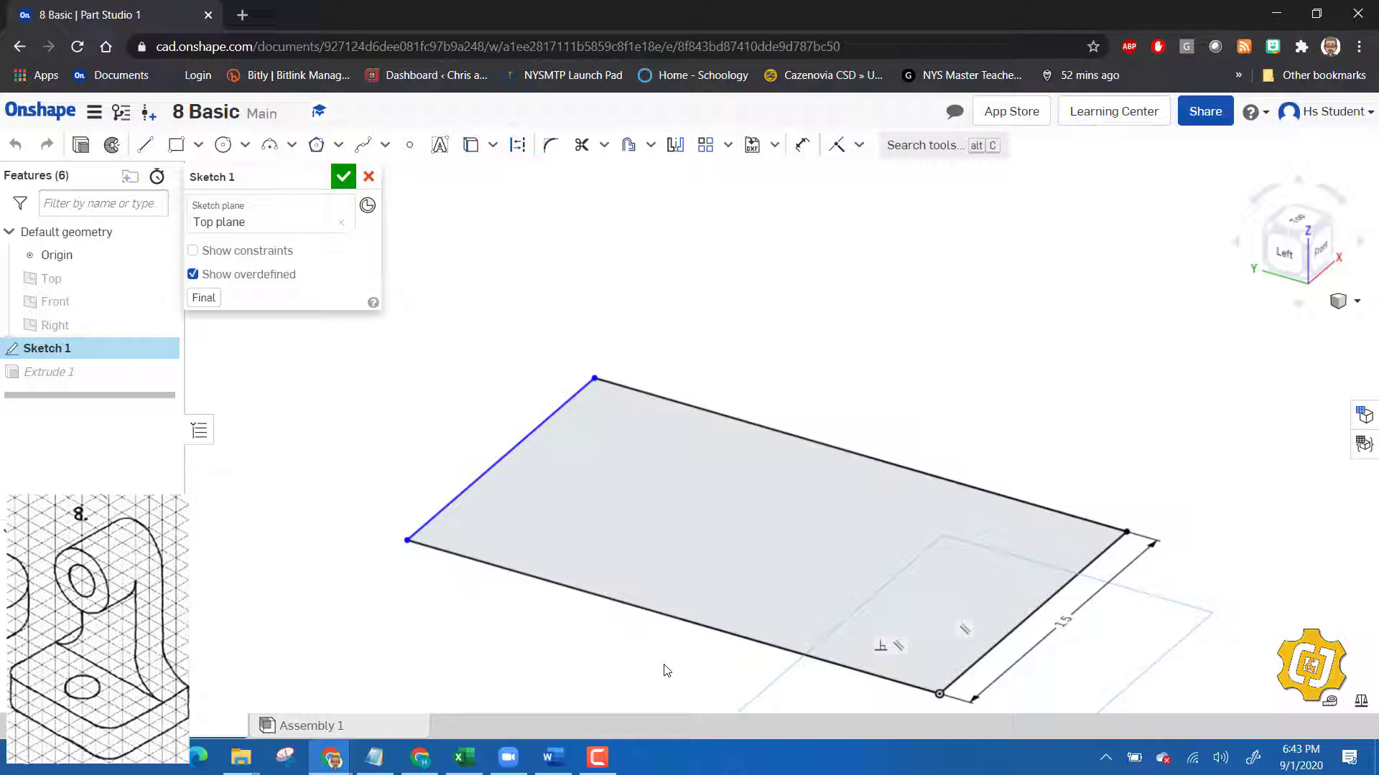
{"action": "left_click", "coordinate": [665, 616]}
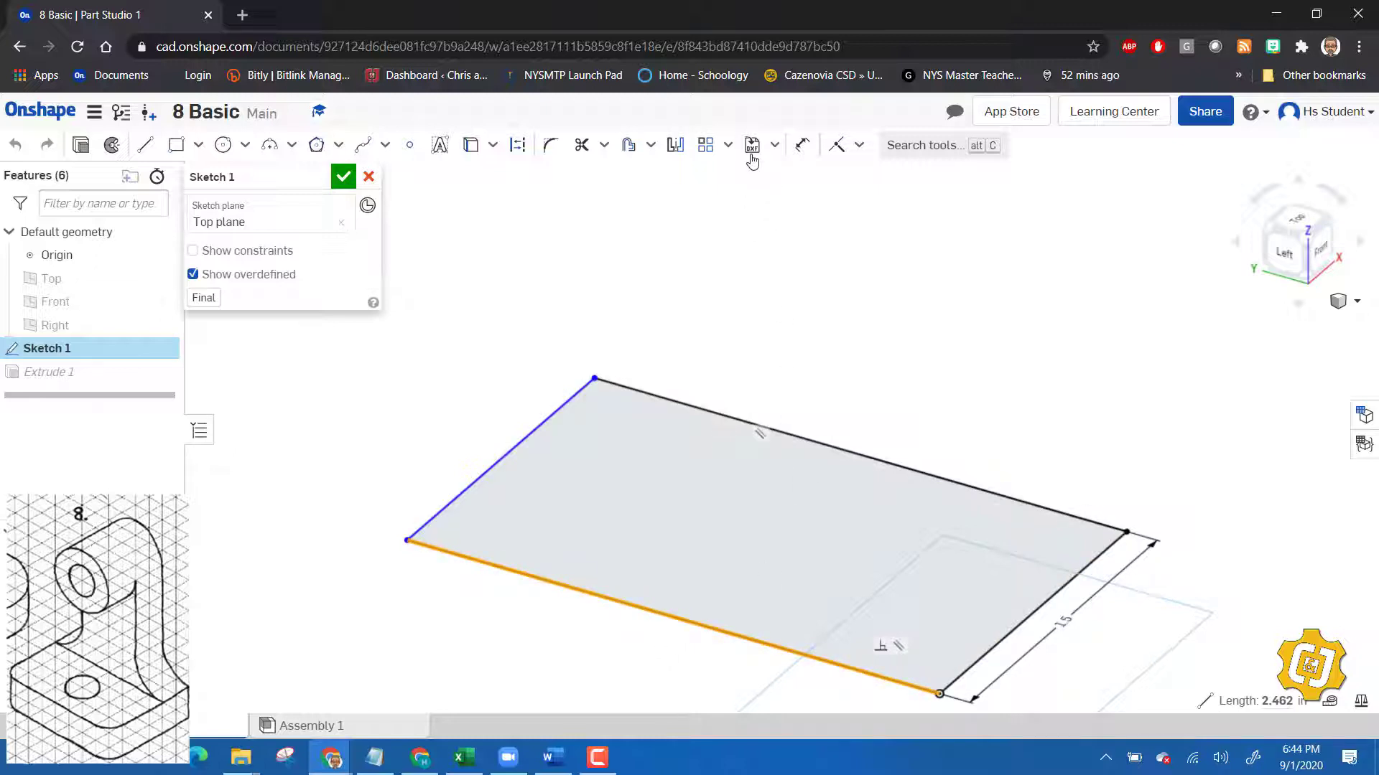
- Dimension the rectangle's top edge to 2 and finish Sketch 1
{"action": "left_click", "coordinate": [803, 144]}
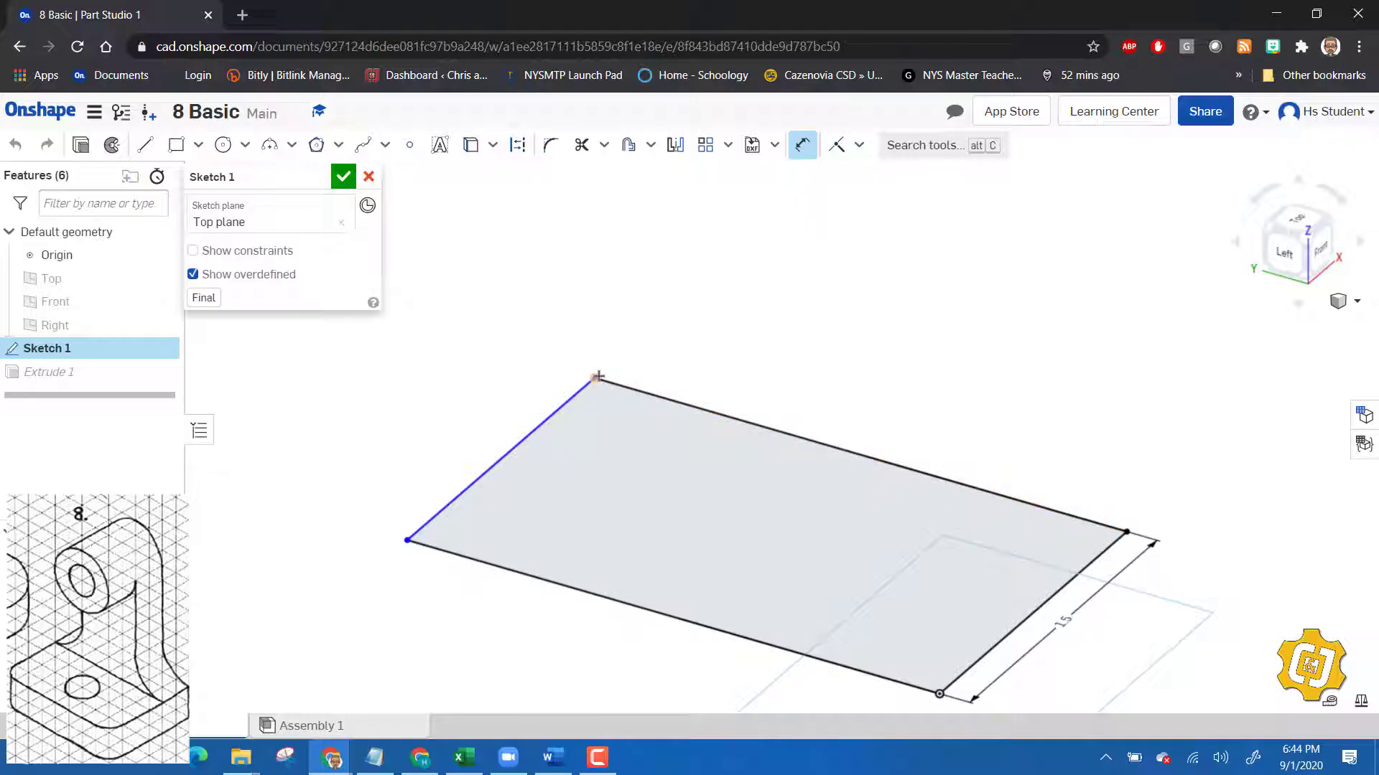
{"action": "left_click", "coordinate": [1125, 530]}
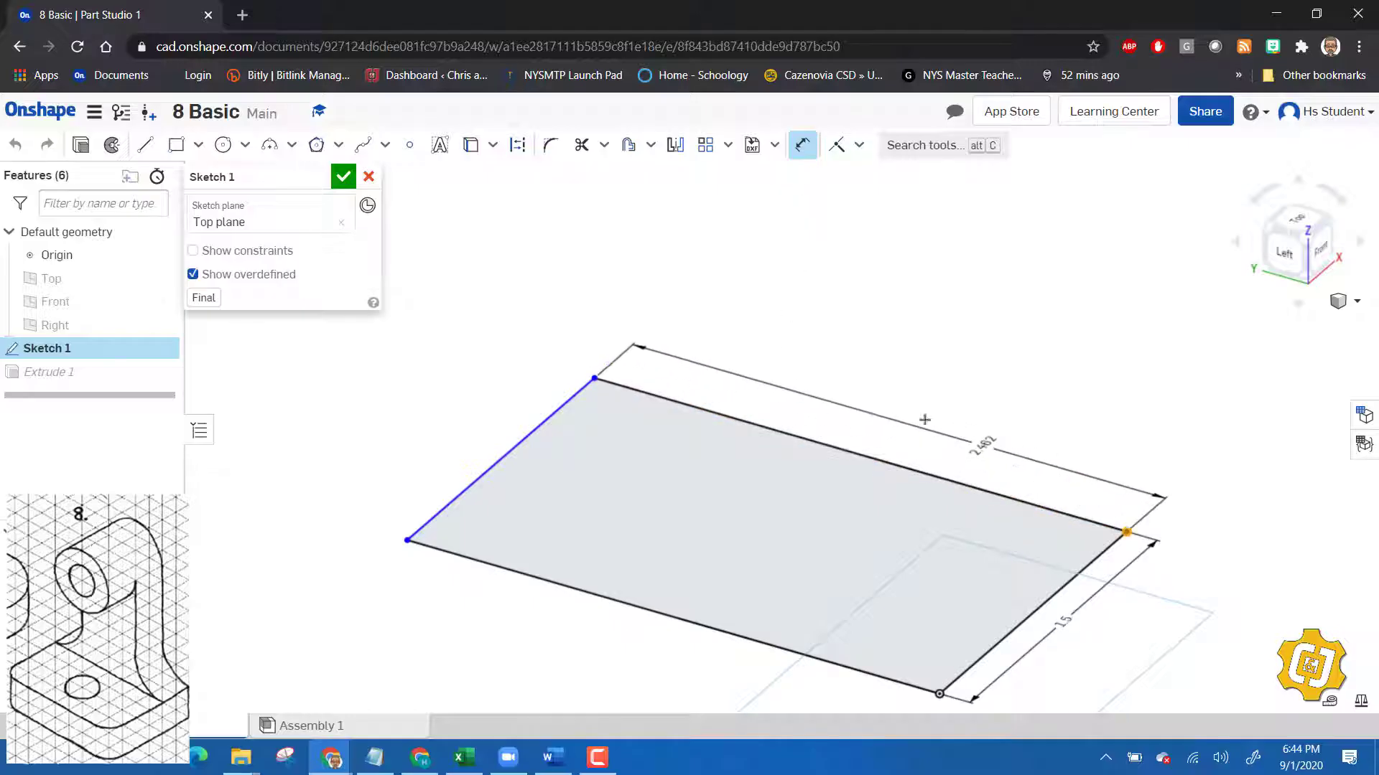
{"action": "left_click", "coordinate": [879, 405]}
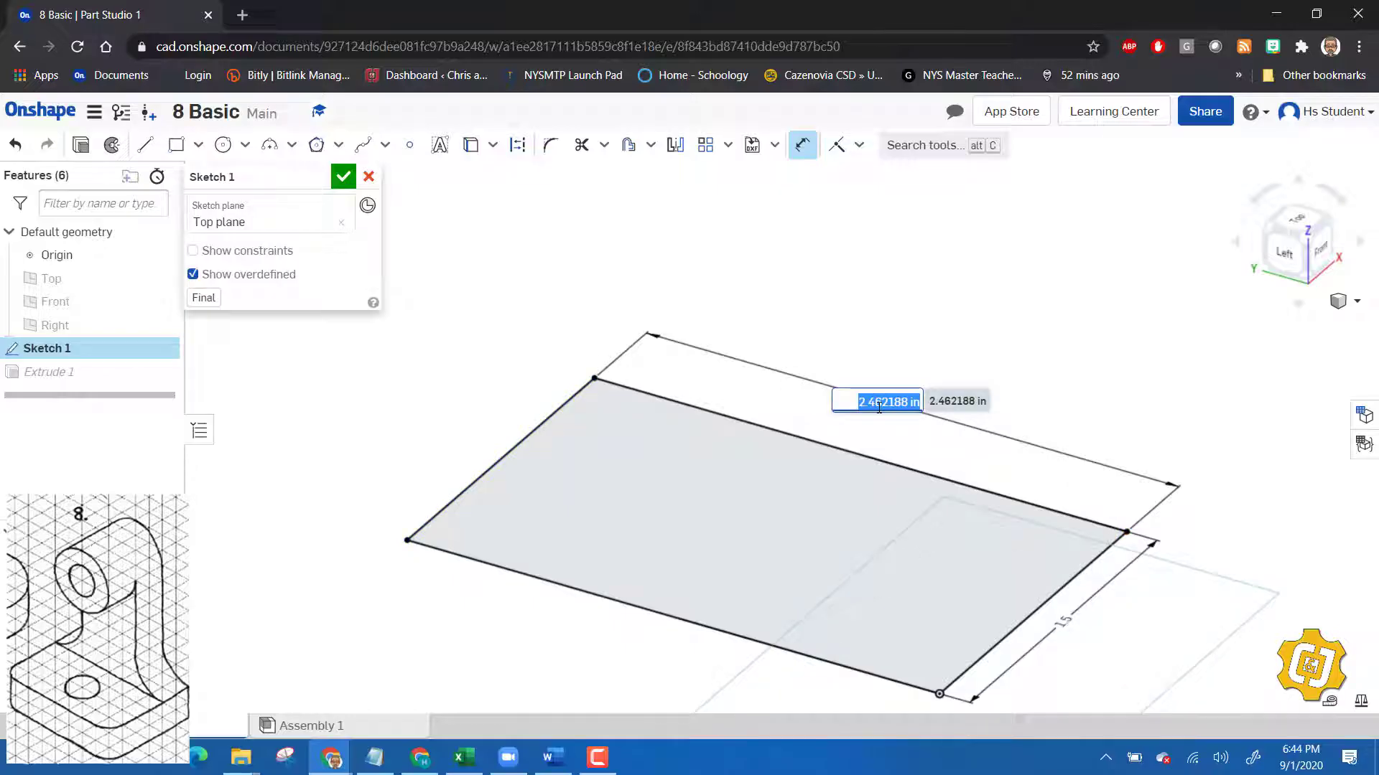
{"action": "type", "text": "2"}
{"action": "key", "text": "Return"}
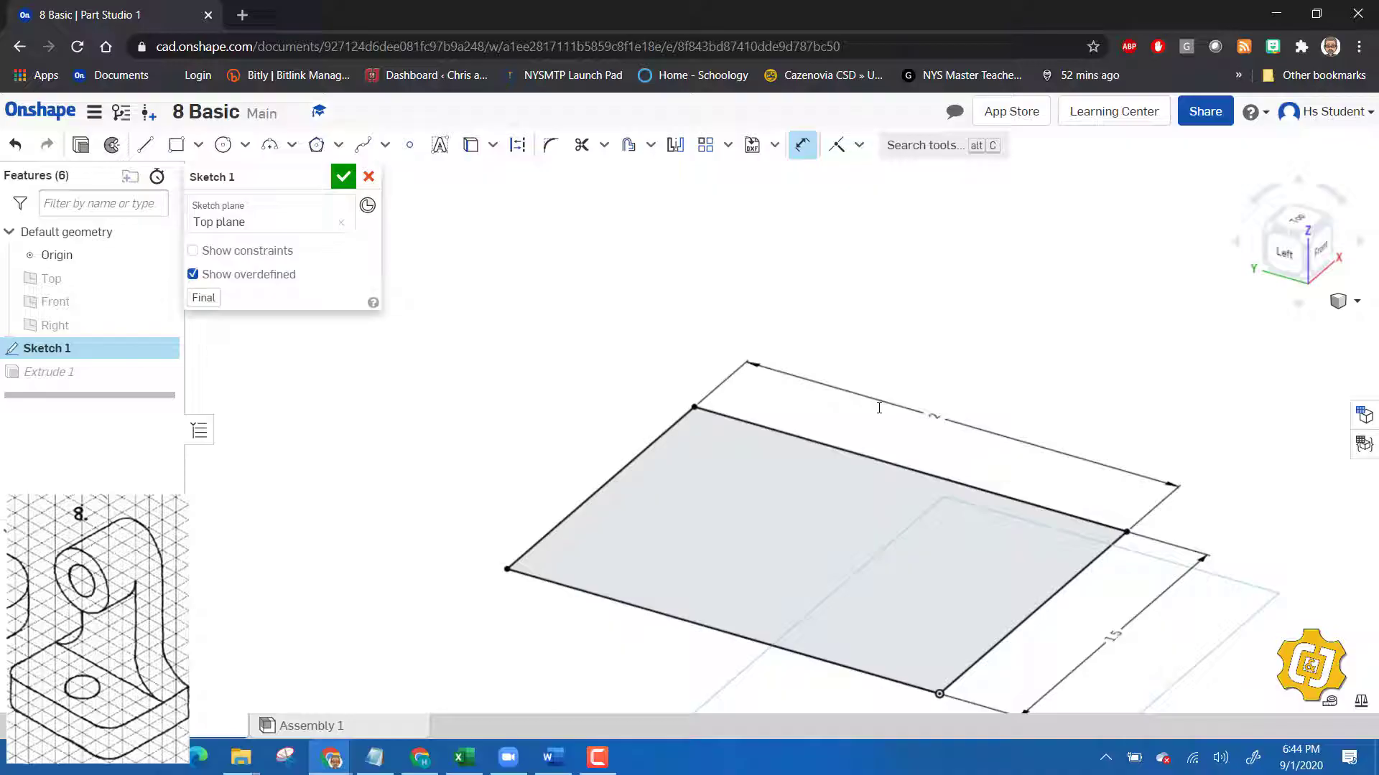
{"action": "left_click", "coordinate": [344, 177]}
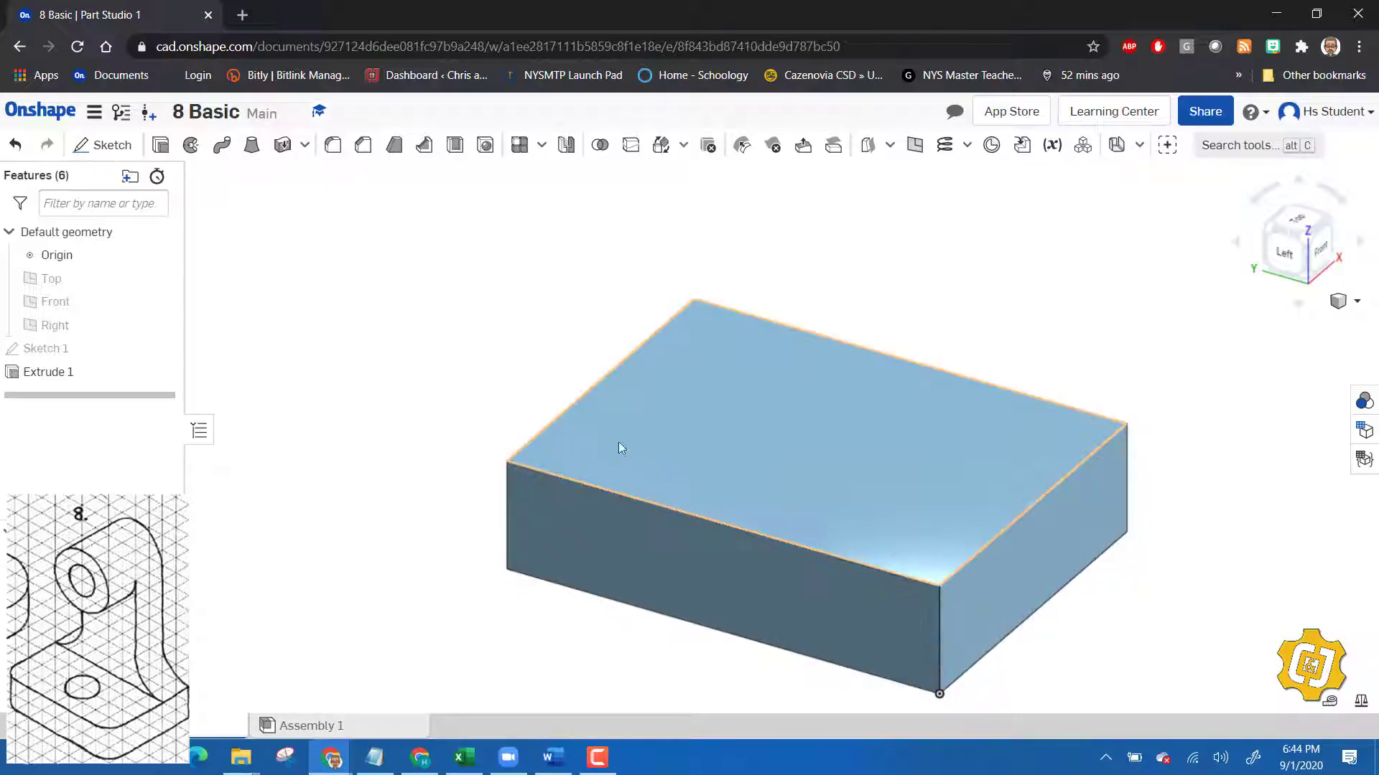
- Round the block's two front vertical edges with a 0.25 in fillet
{"action": "left_click", "coordinate": [332, 146]}
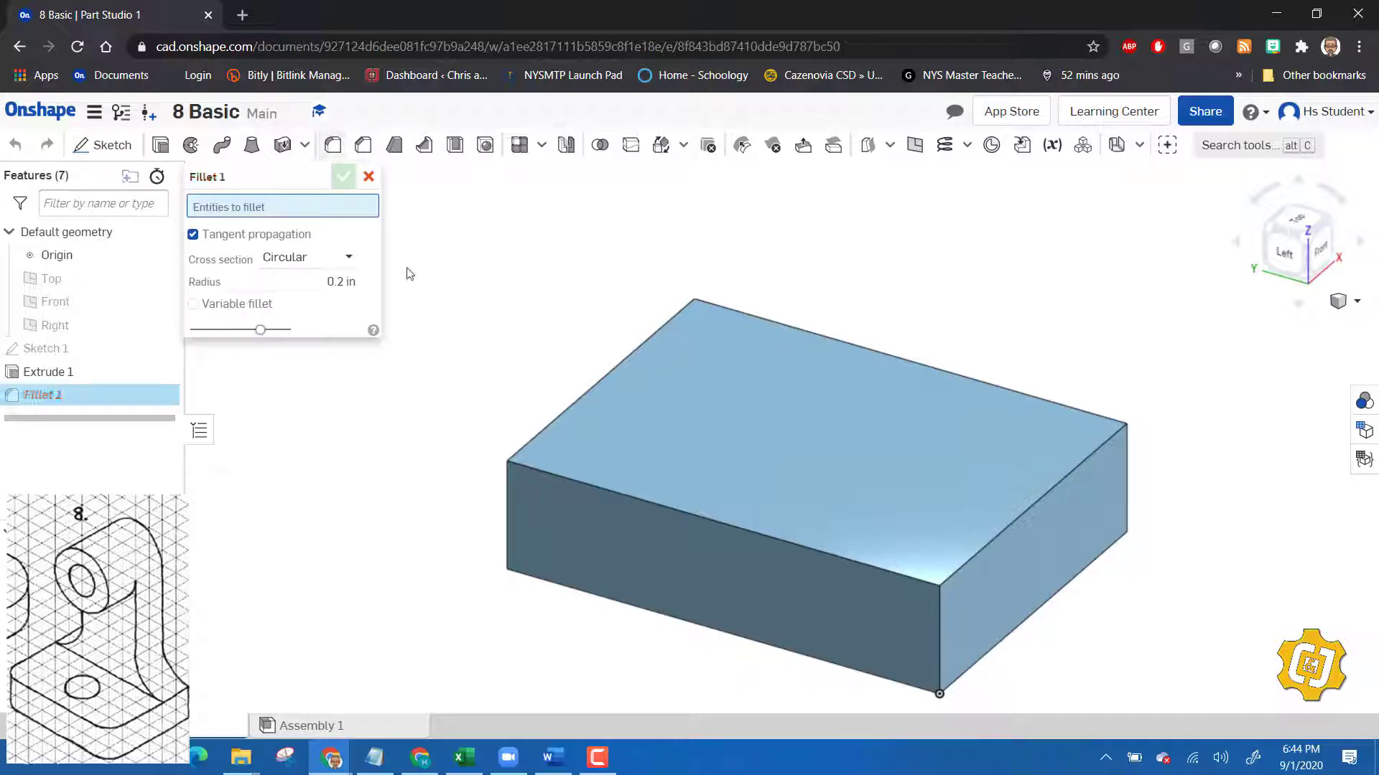
{"action": "left_click", "coordinate": [507, 531]}
{"action": "left_click", "coordinate": [940, 644]}
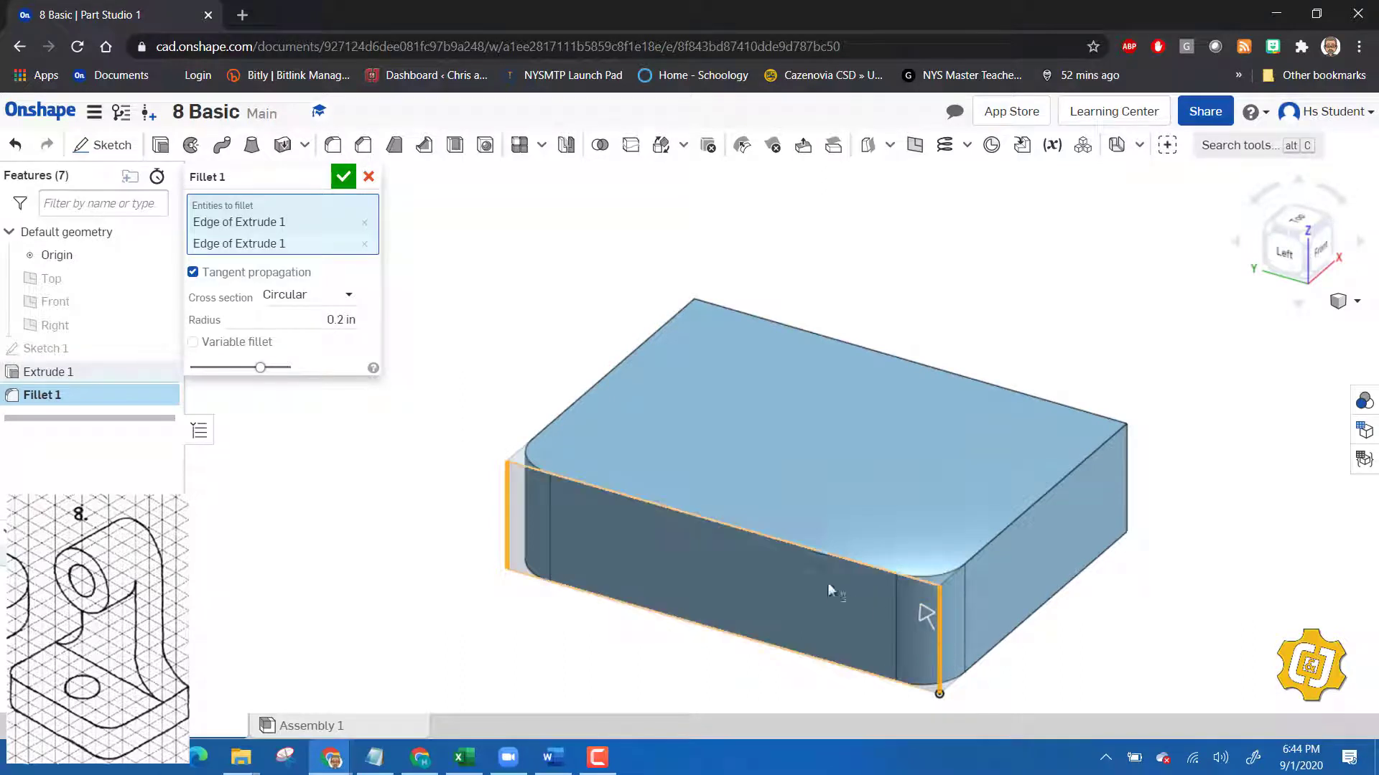
{"action": "left_click", "coordinate": [343, 320]}
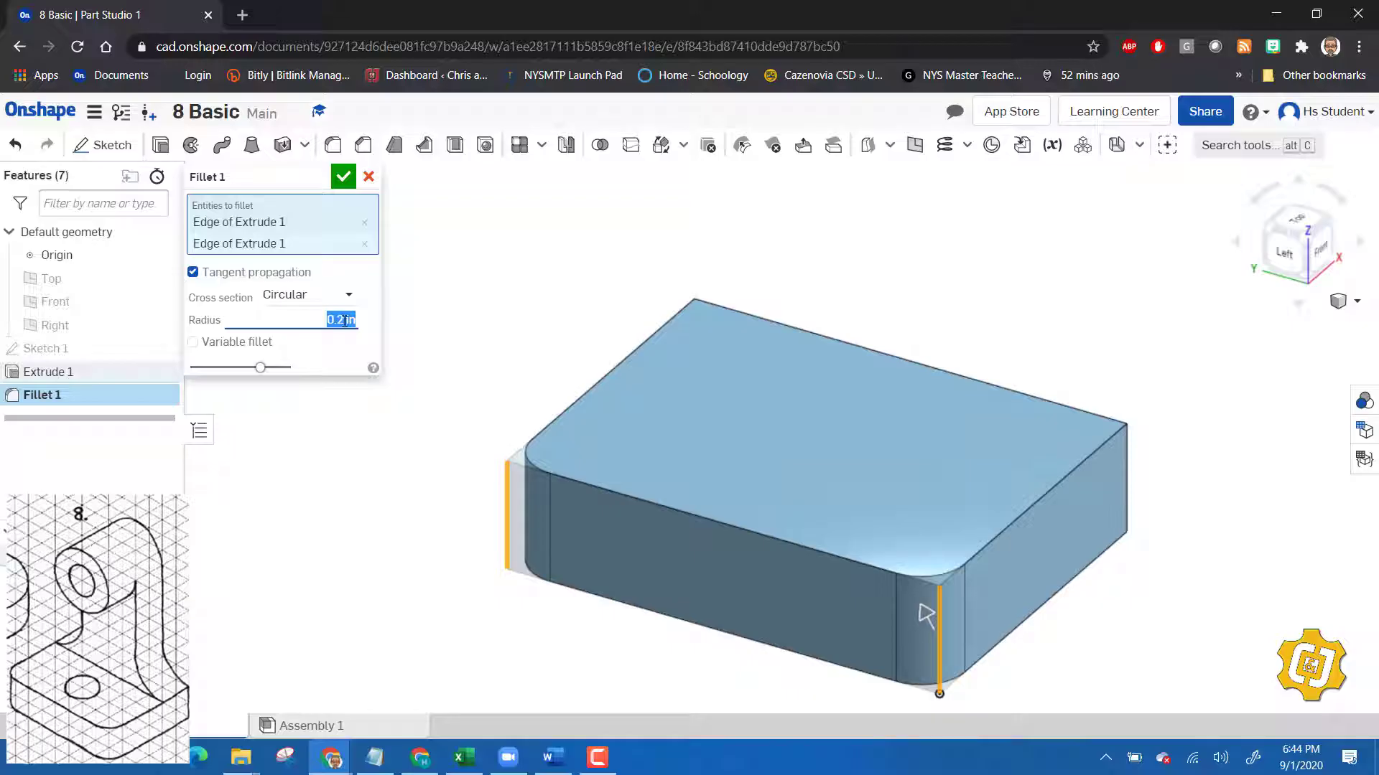
{"action": "key", "text": "BackSpace"}
{"action": "left_click", "coordinate": [343, 178]}
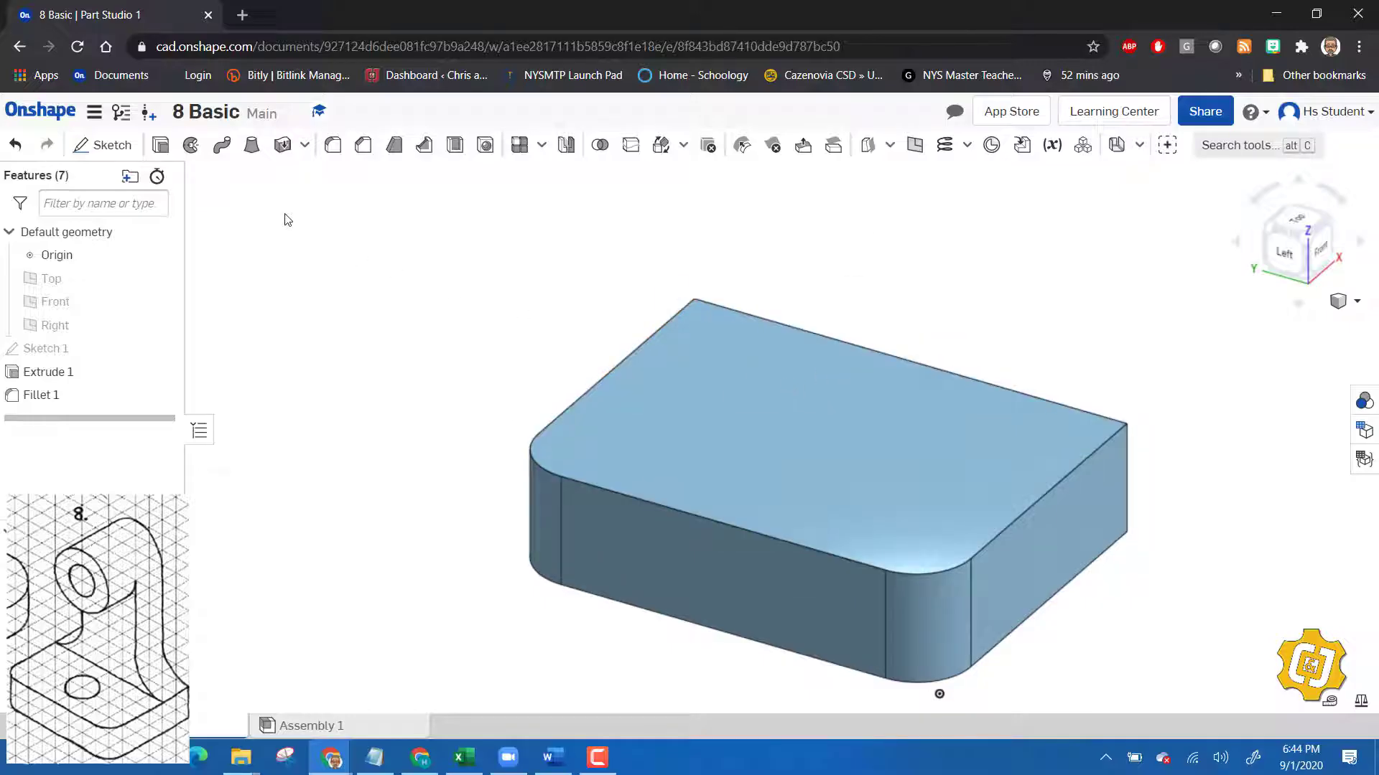
{"action": "left_click", "coordinate": [104, 144]}
- On the base's top face, draw a 0.5 by 1 rectangle along the back edge
{"action": "left_click", "coordinate": [838, 451]}
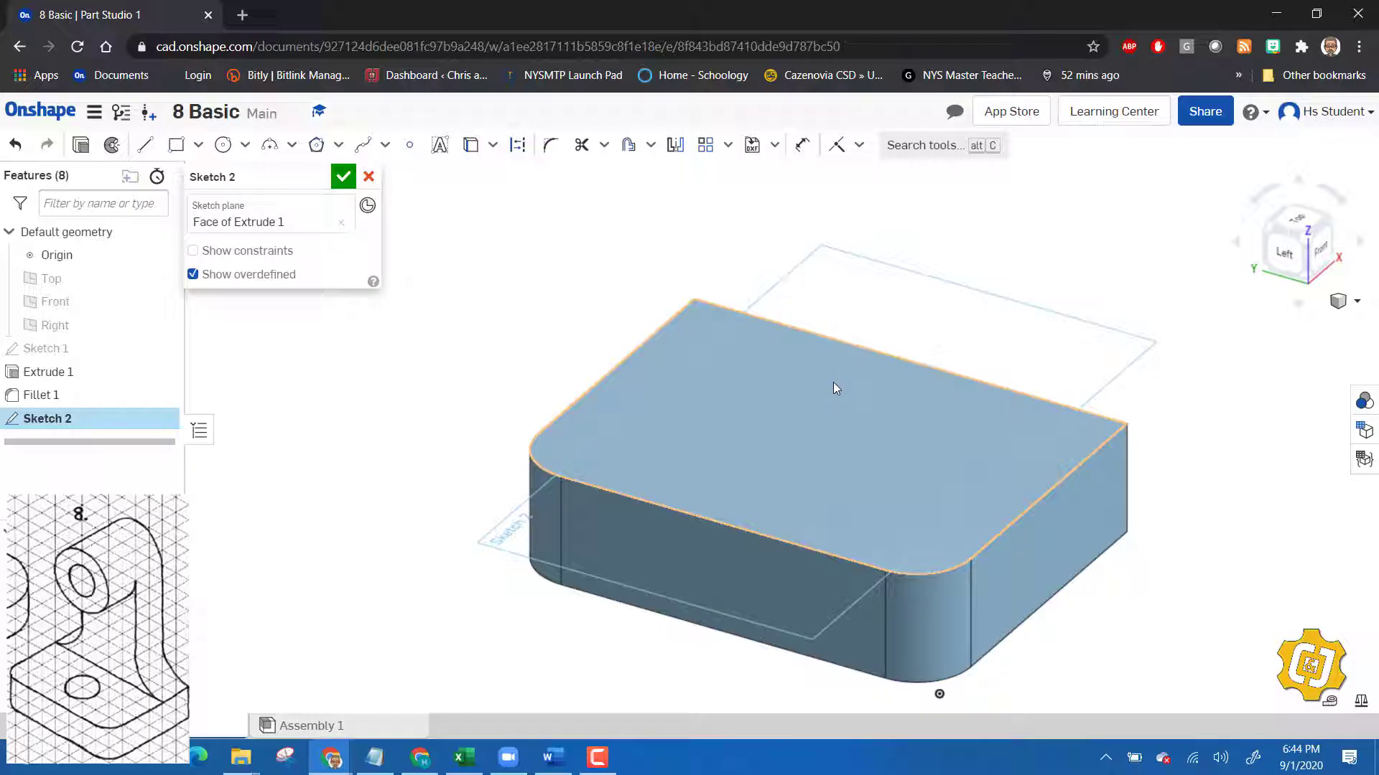
{"action": "left_click", "coordinate": [173, 147]}
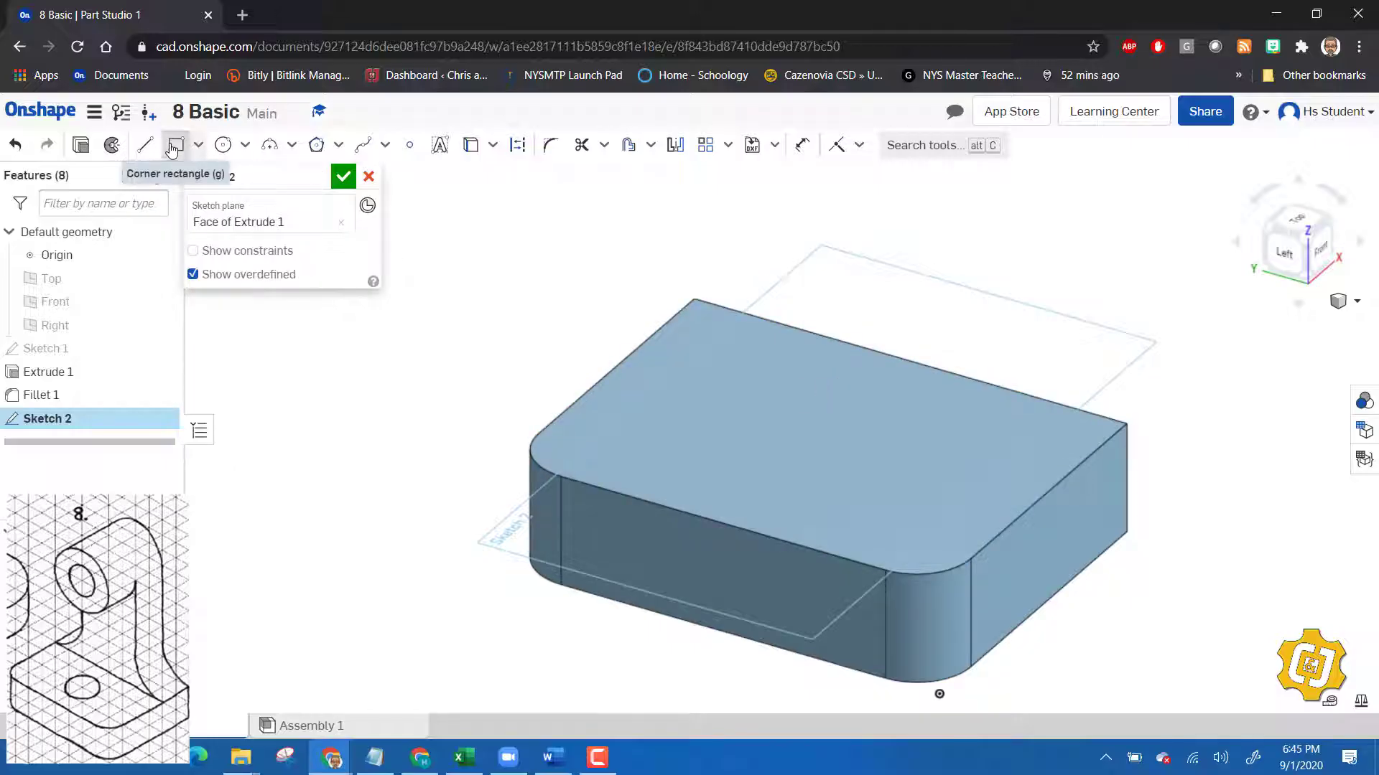
{"action": "left_click", "coordinate": [778, 325]}
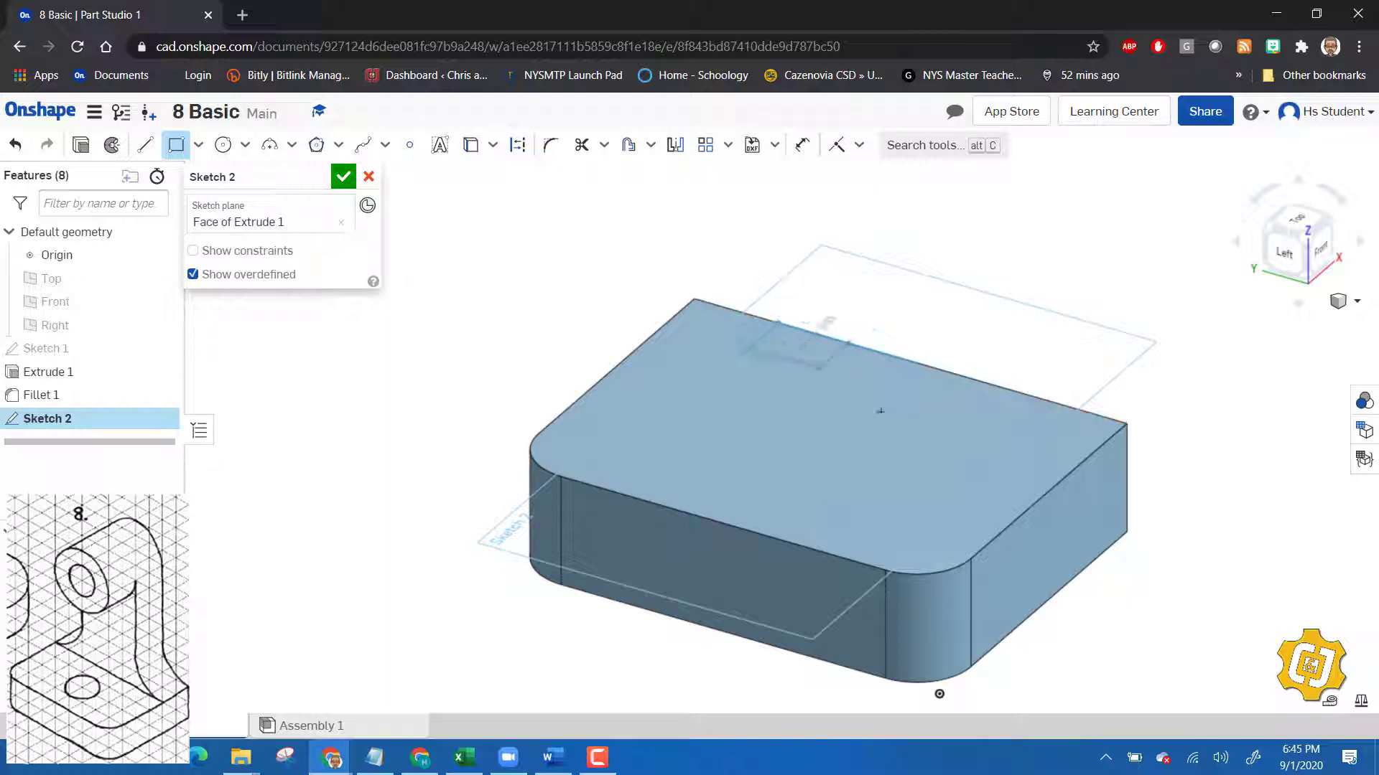
{"action": "left_click", "coordinate": [942, 453]}
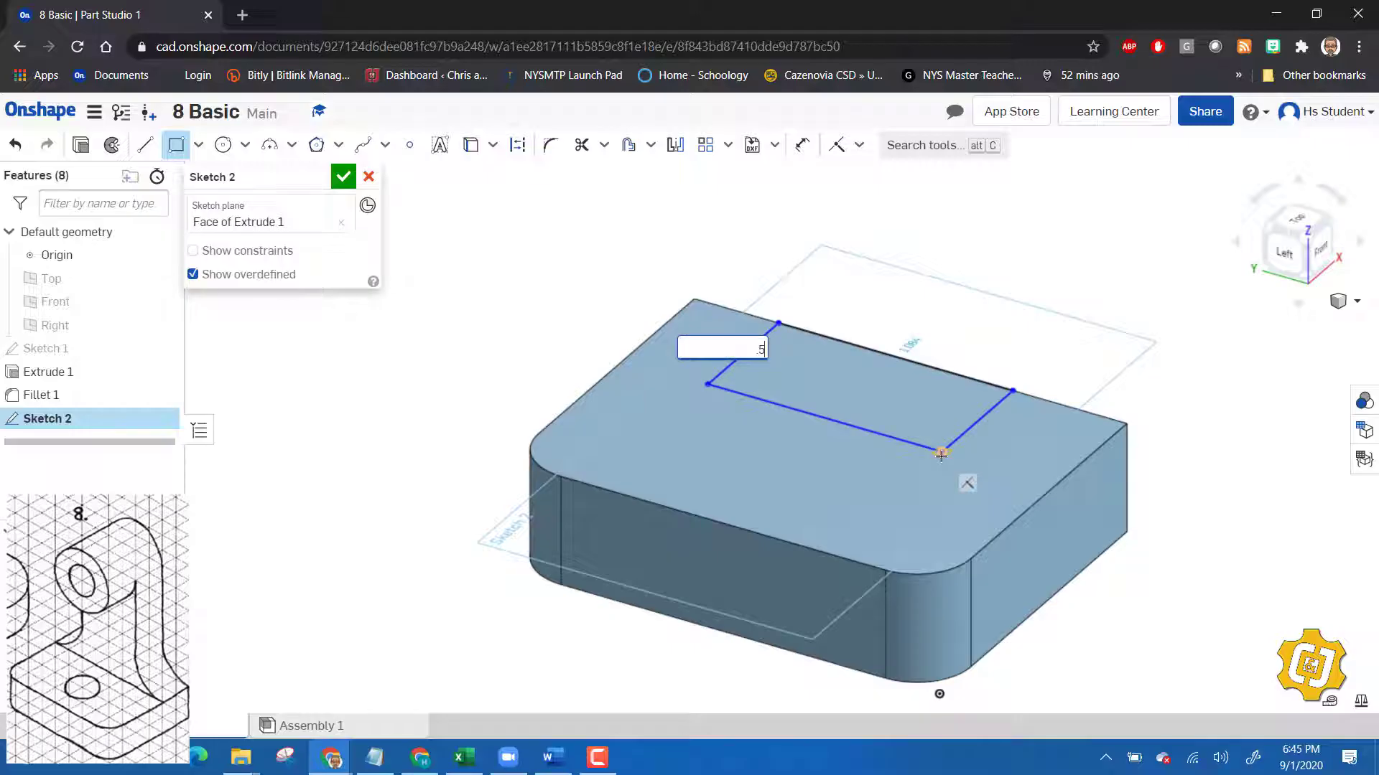
{"action": "key", "text": "Return"}
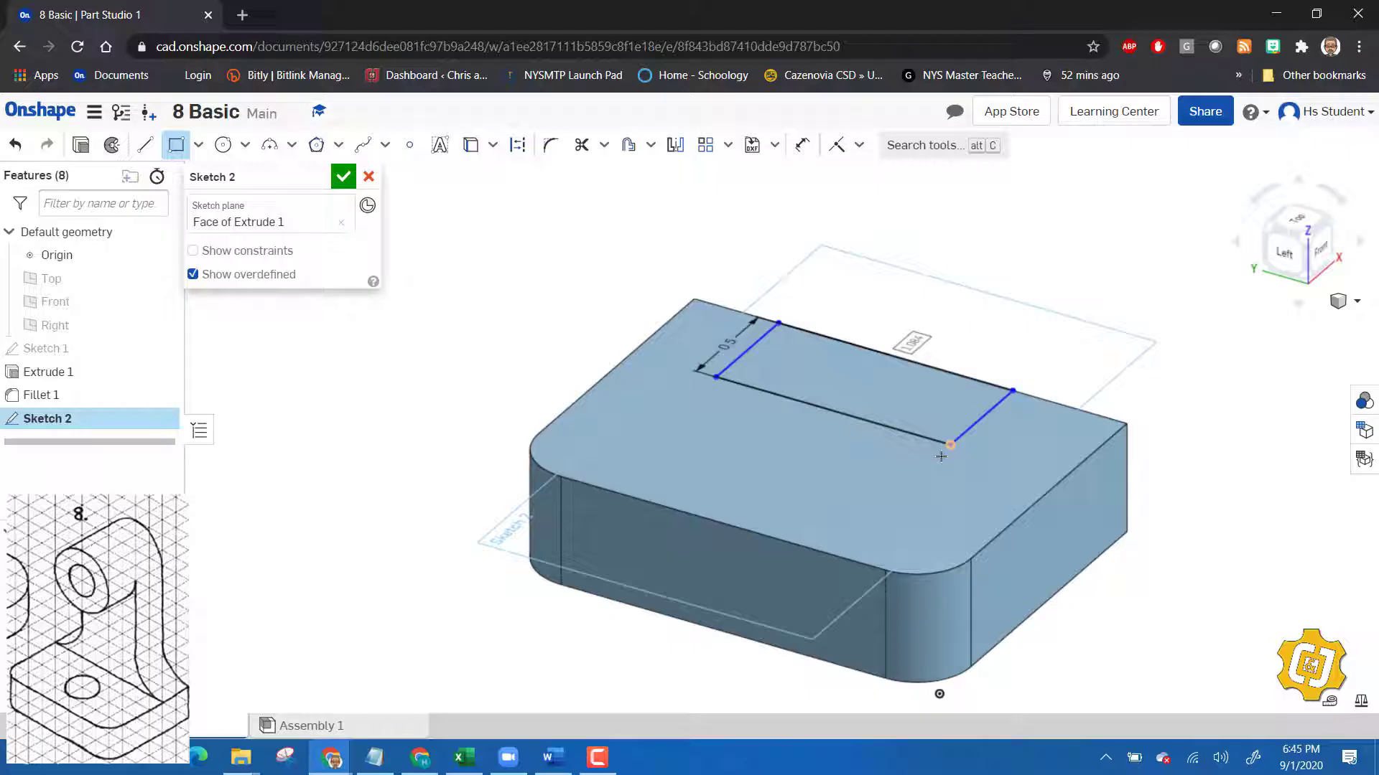
{"action": "left_click", "coordinate": [941, 456]}
{"action": "type", "text": "1"}
{"action": "key", "text": "Return"}
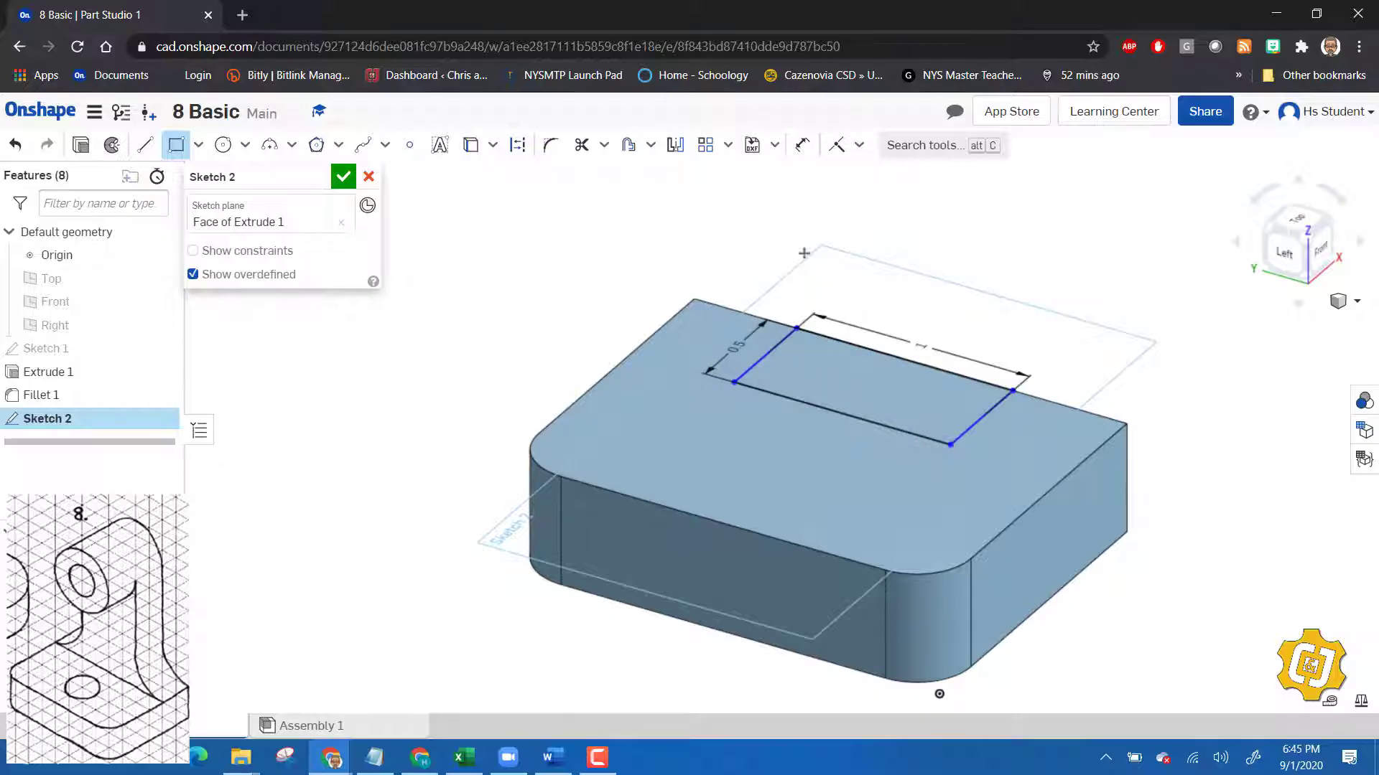
- Offset the rectangle 0.5 from the back-left corner and finish Sketch 2
{"action": "left_click", "coordinate": [802, 145]}
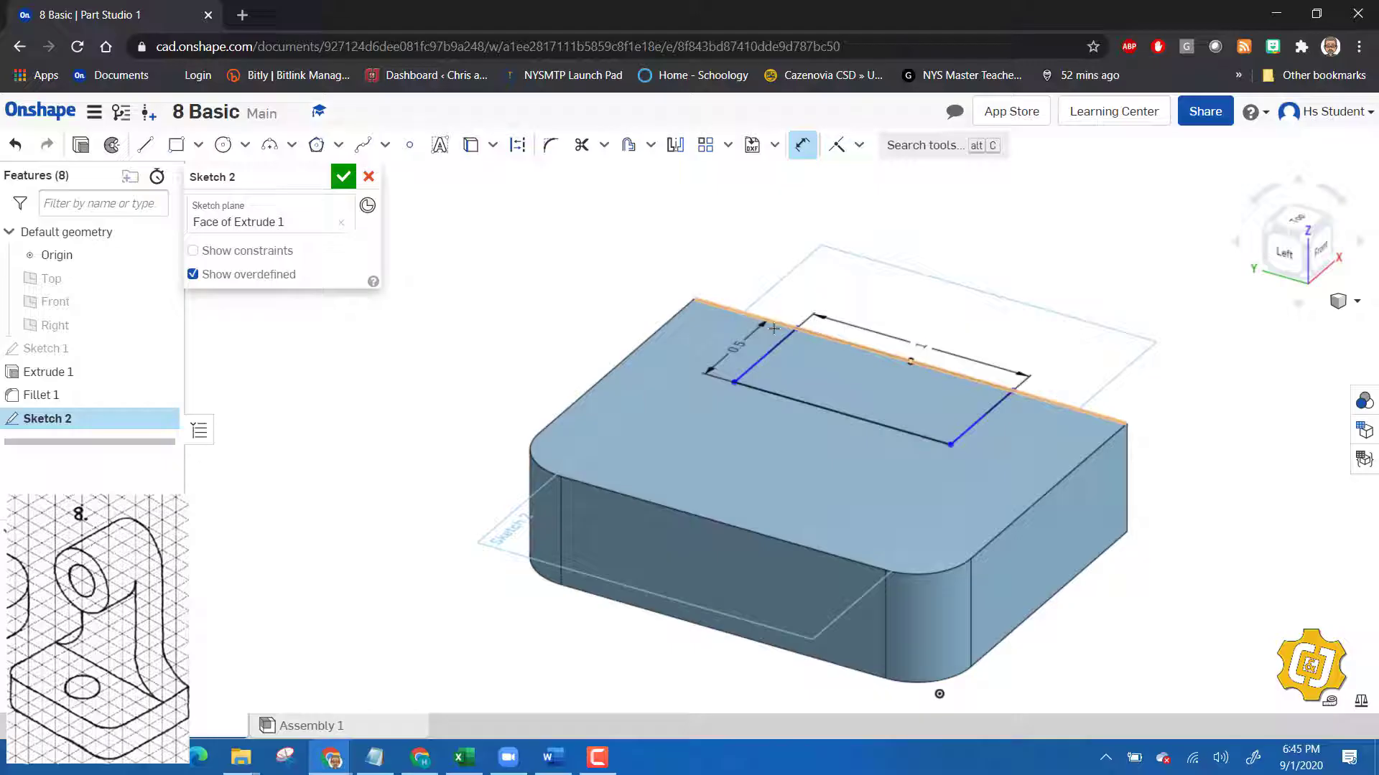
{"action": "left_click", "coordinate": [691, 301]}
{"action": "left_click", "coordinate": [747, 370]}
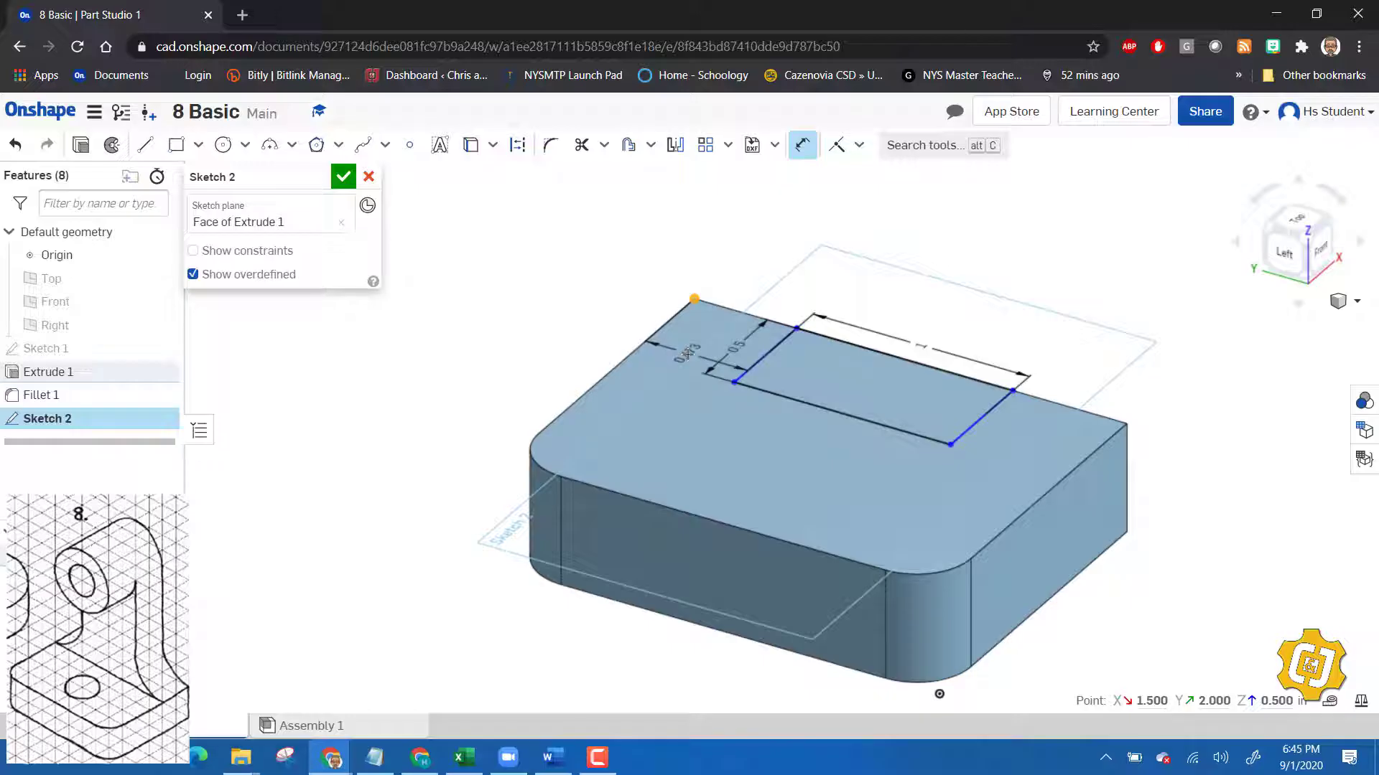
{"action": "left_click", "coordinate": [678, 369]}
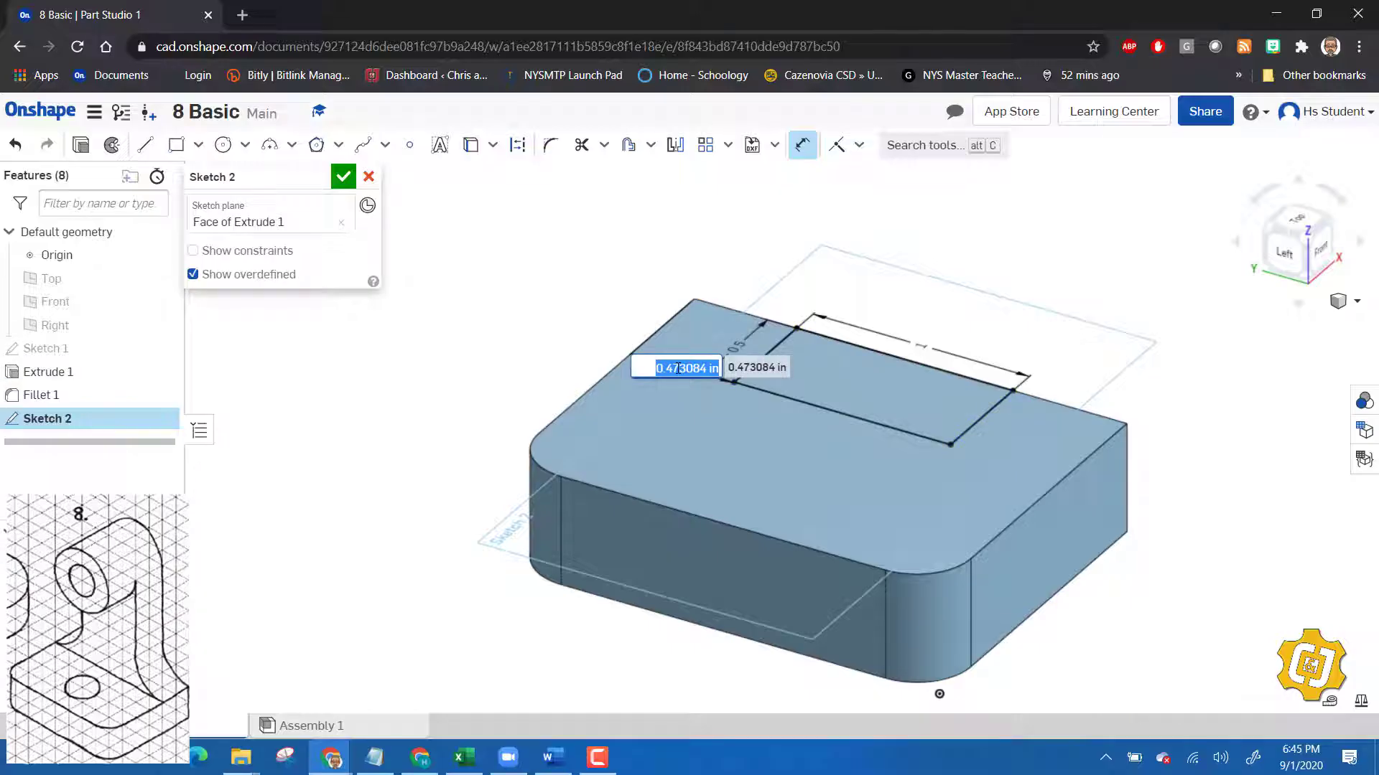
{"action": "key", "text": "Return"}
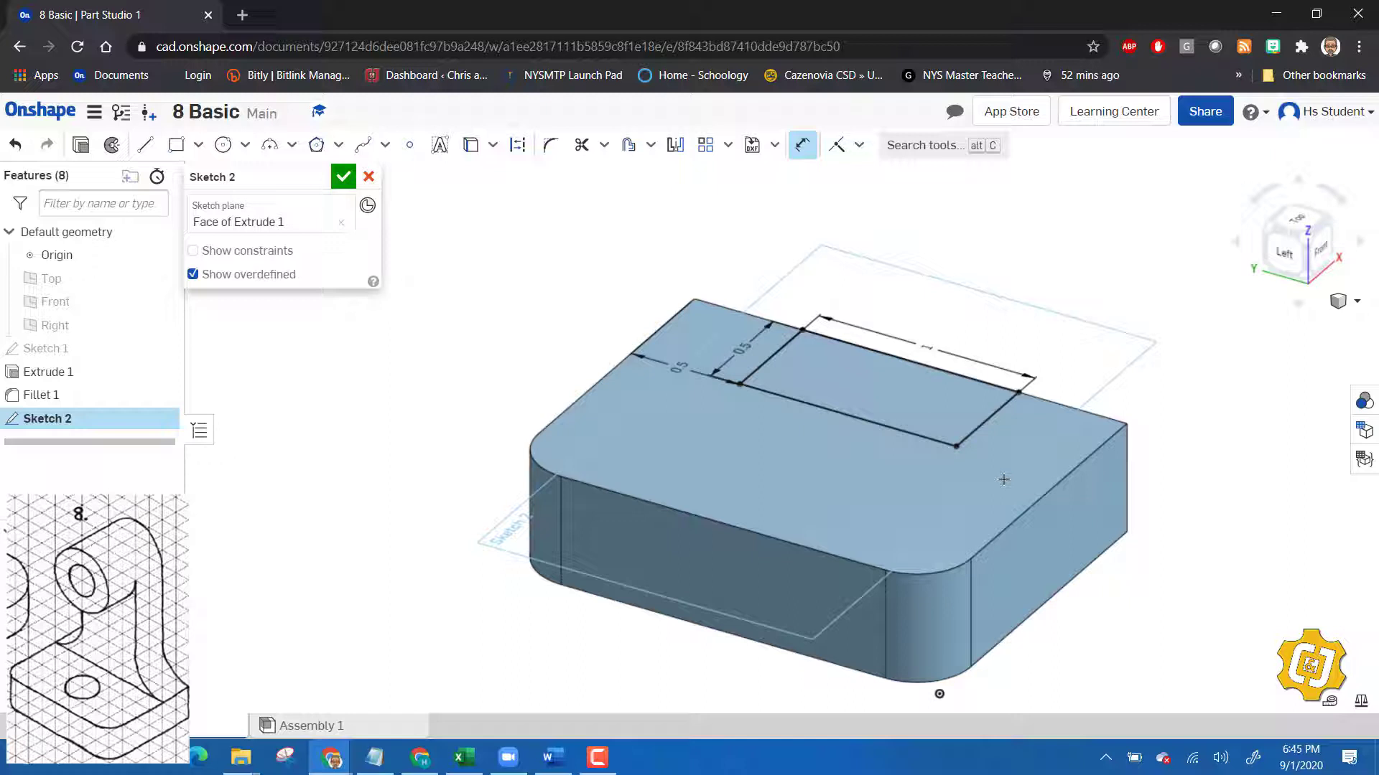
{"action": "left_click", "coordinate": [346, 181]}
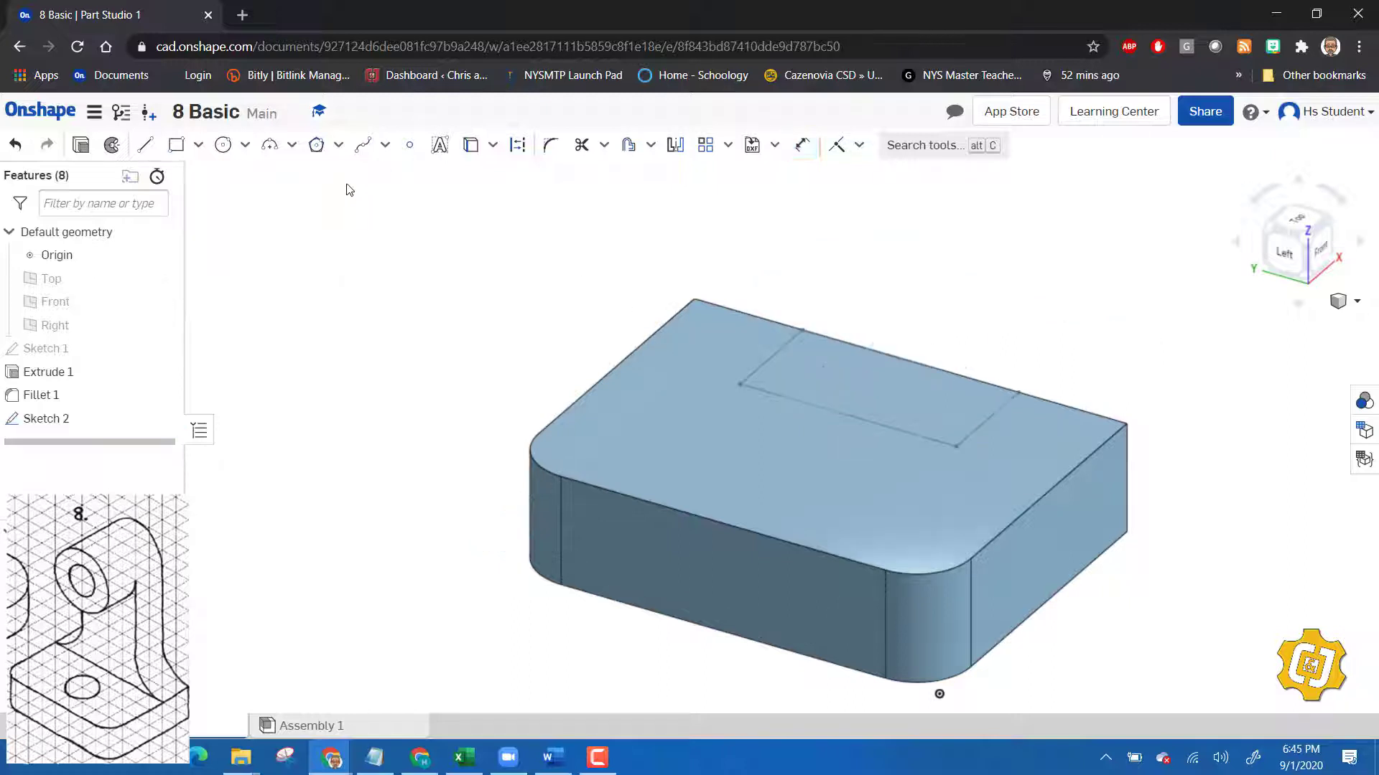
- Extrude Sketch 2's rectangle 1.25 in, adding it to the base as an upright block
{"action": "left_click", "coordinate": [161, 145]}
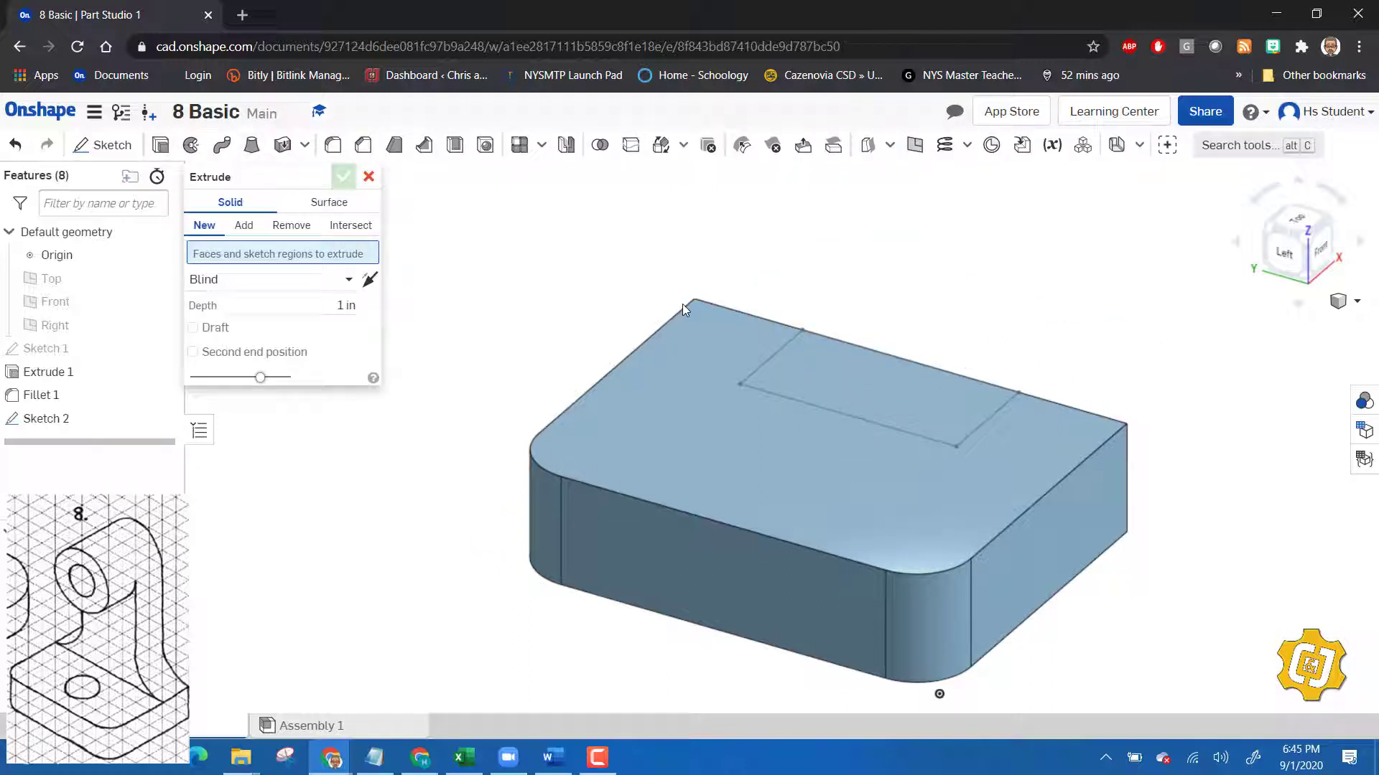
{"action": "left_click", "coordinate": [839, 400]}
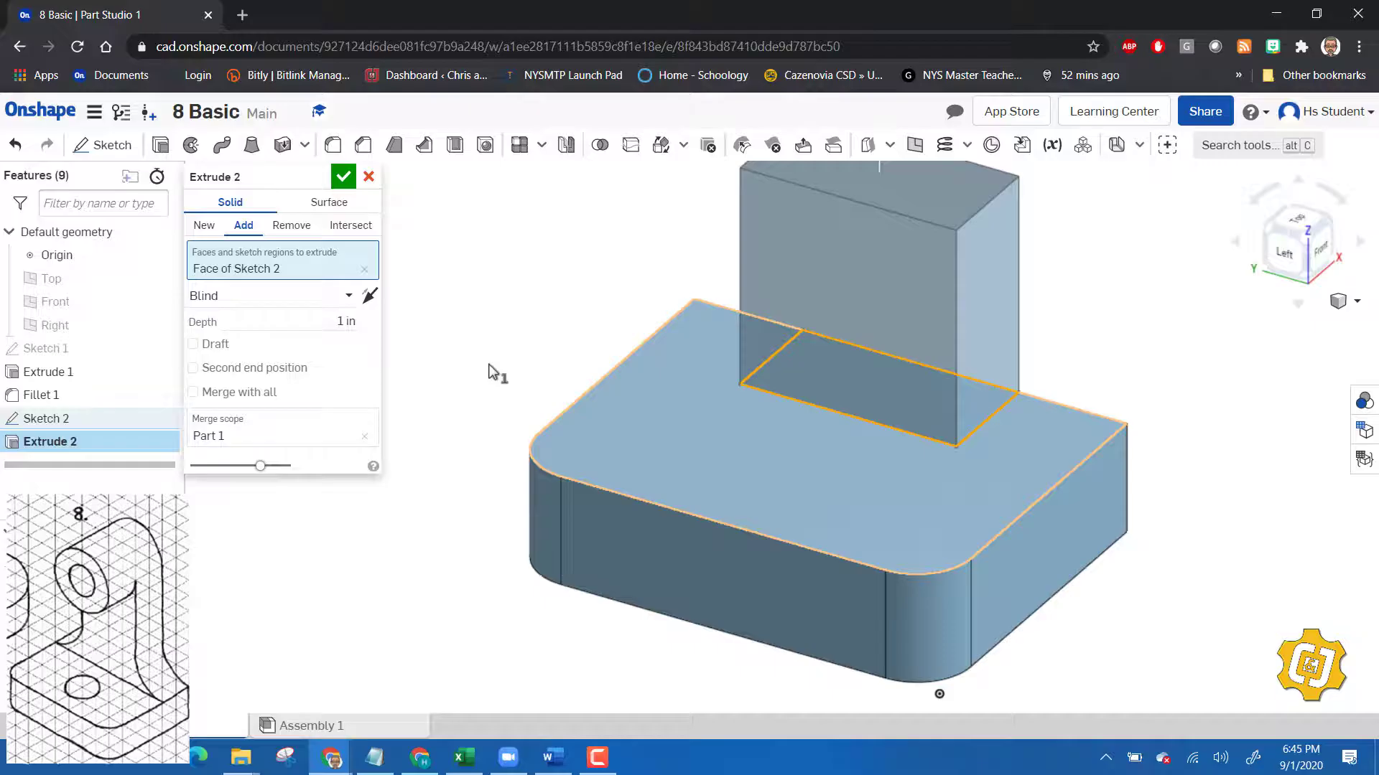
{"action": "left_click", "coordinate": [348, 322]}
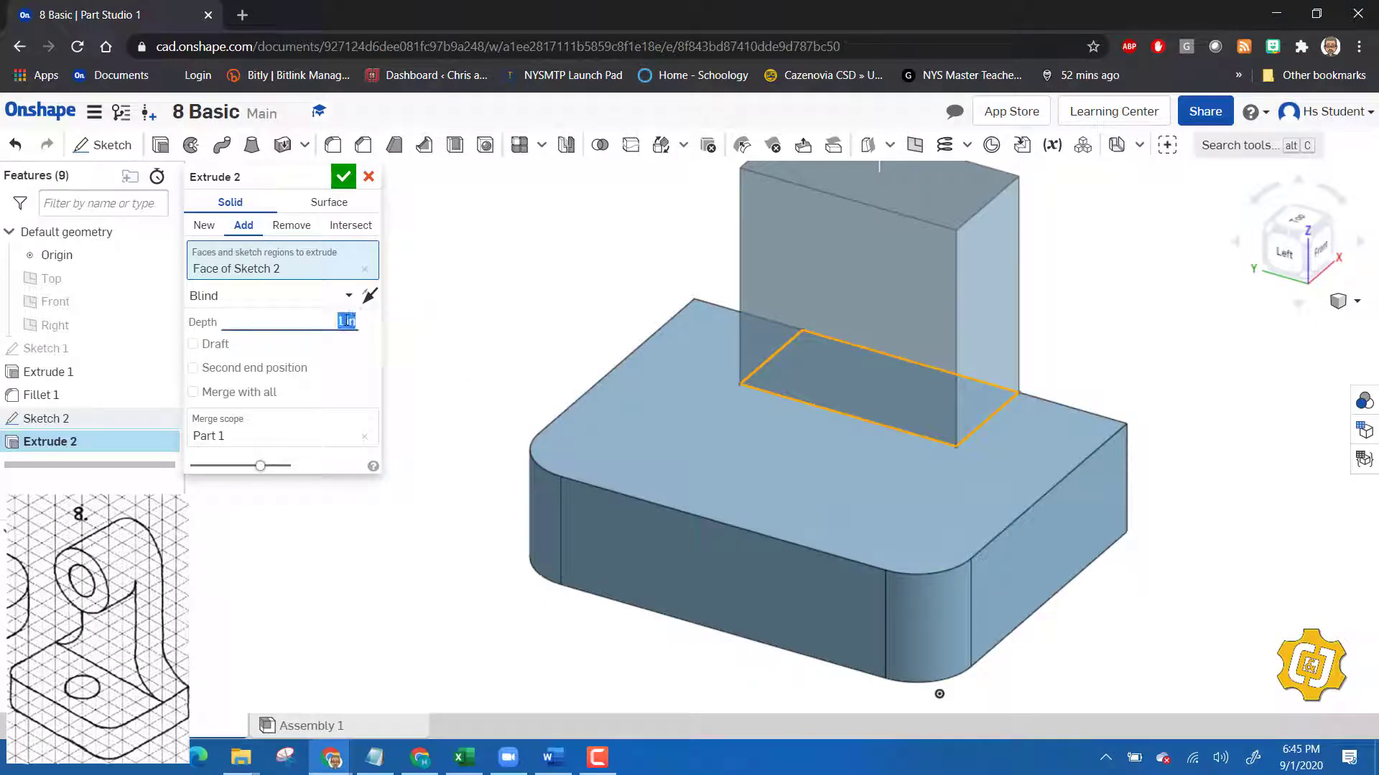
{"action": "type", "text": "1.25"}
{"action": "key", "text": "Return"}
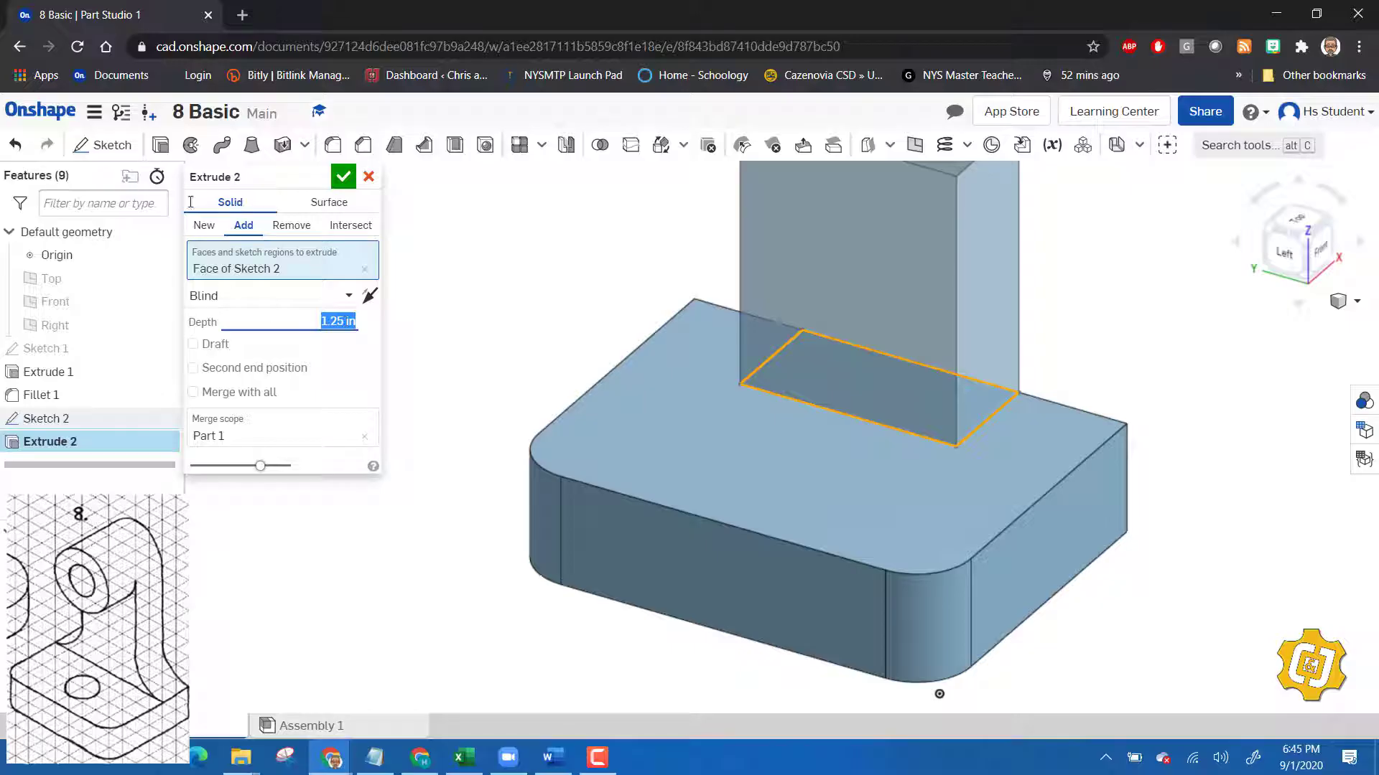
{"action": "left_click", "coordinate": [343, 177]}
{"action": "scroll", "coordinate": [590, 291], "scroll_direction": "up", "scroll_amount": 3}
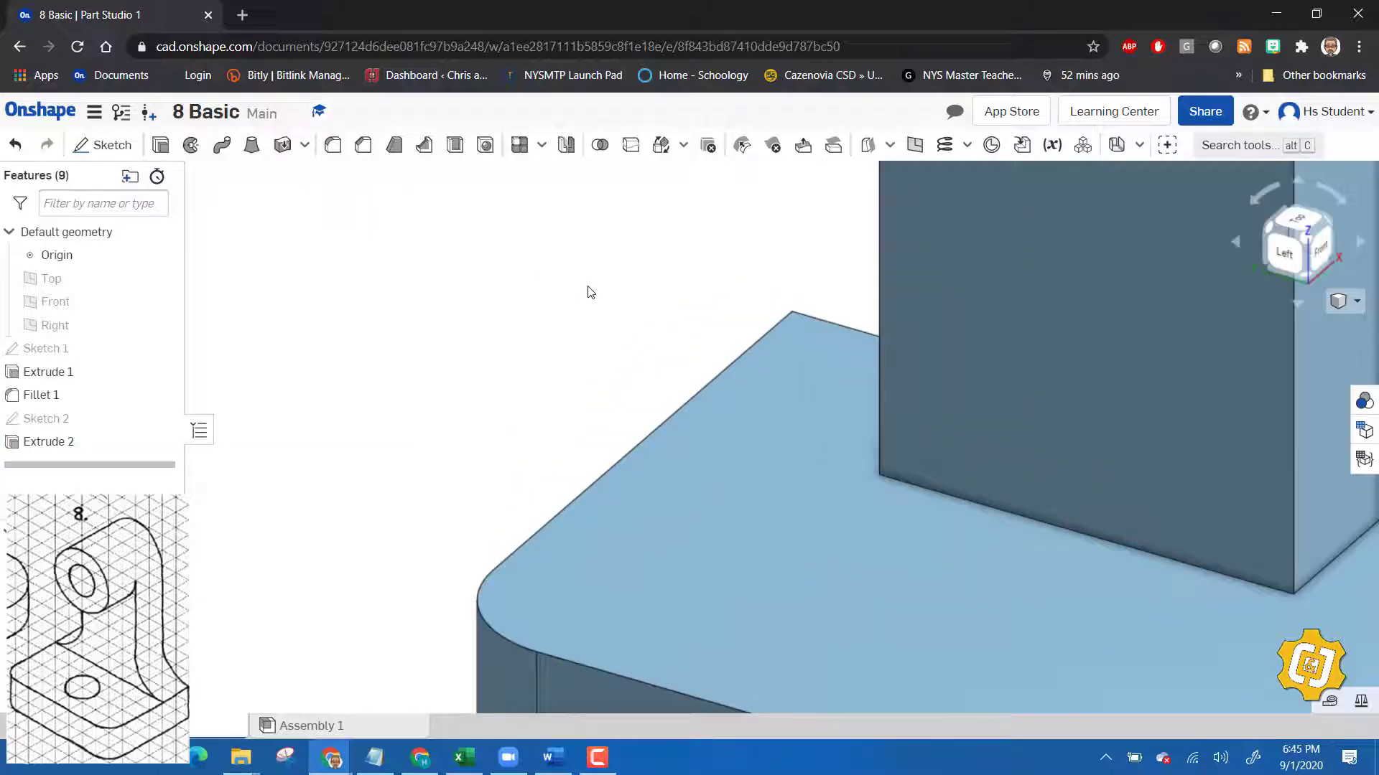
{"action": "scroll", "coordinate": [590, 292], "scroll_direction": "down", "scroll_amount": 5}
{"action": "scroll", "coordinate": [701, 175], "scroll_direction": "up", "scroll_amount": 5}
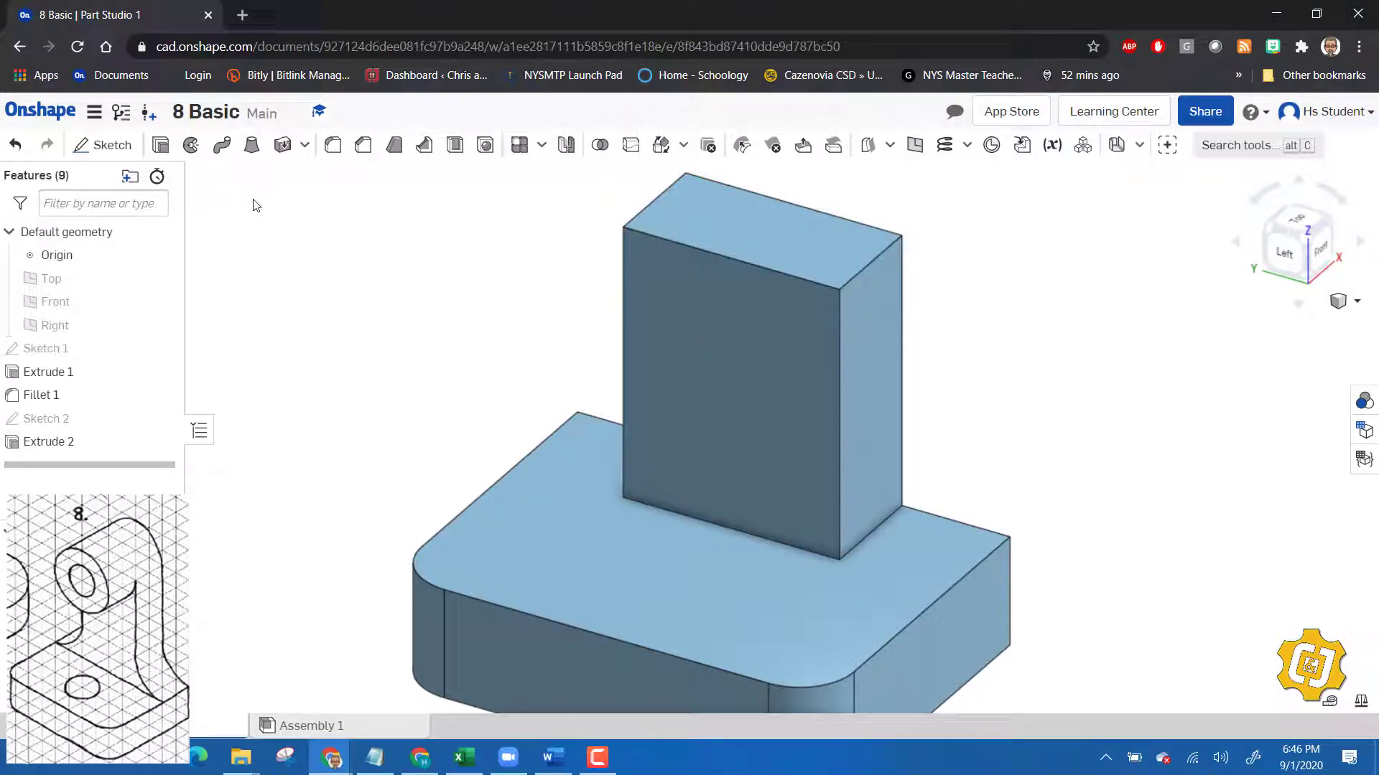
- Fillet both inside edges where the upright meets the base with a 0.5 in radius
{"action": "left_click", "coordinate": [333, 144]}
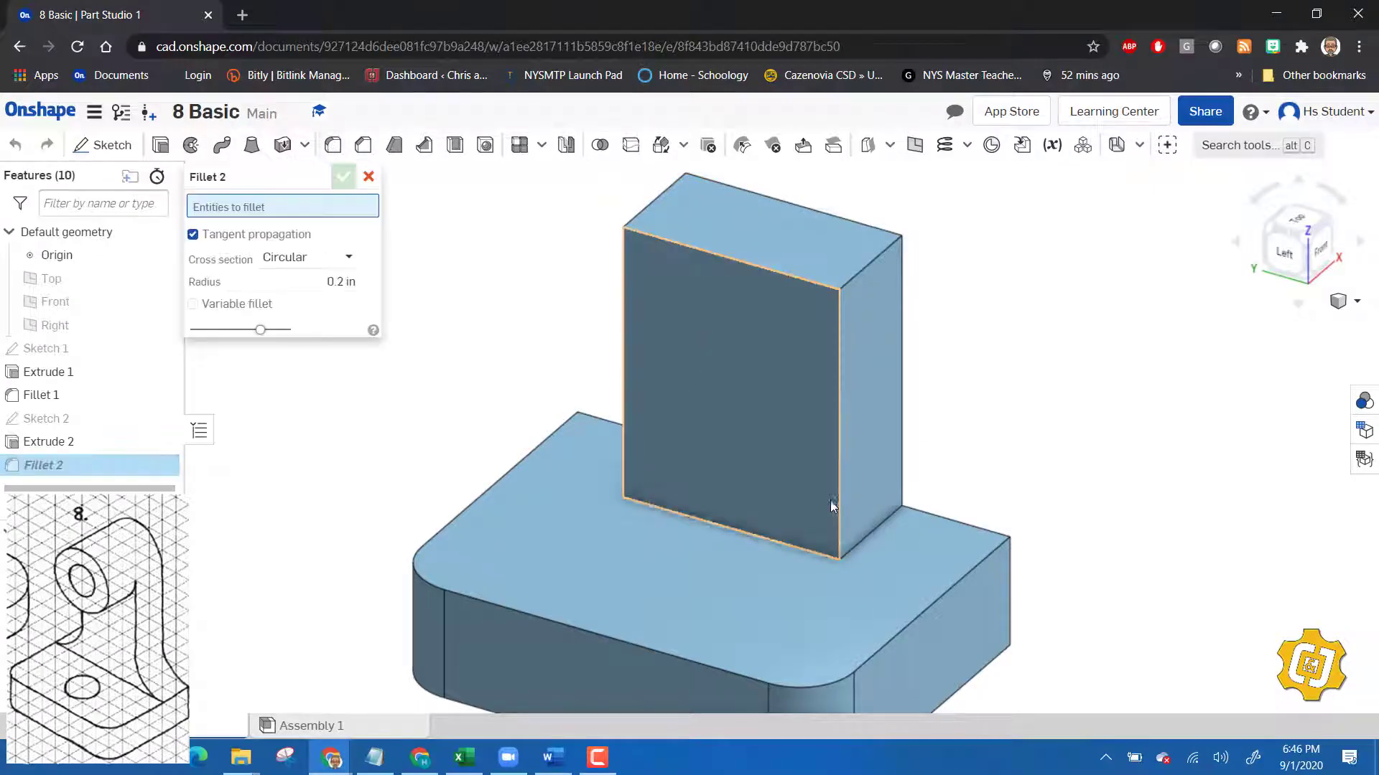
{"action": "left_click", "coordinate": [877, 531]}
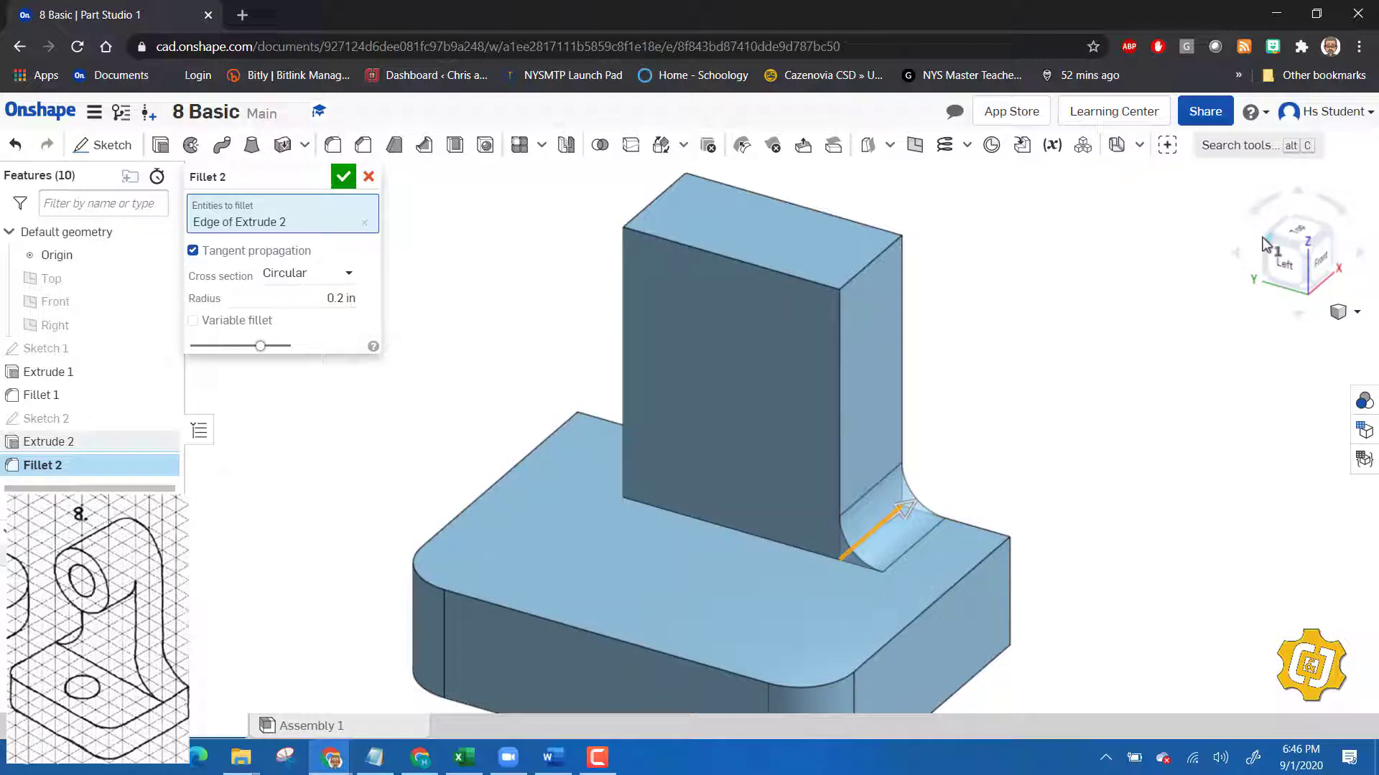
{"action": "right_click_drag", "start_coordinate": [1002, 534], "coordinate": [690, 531]}
{"action": "left_click", "coordinate": [667, 526]}
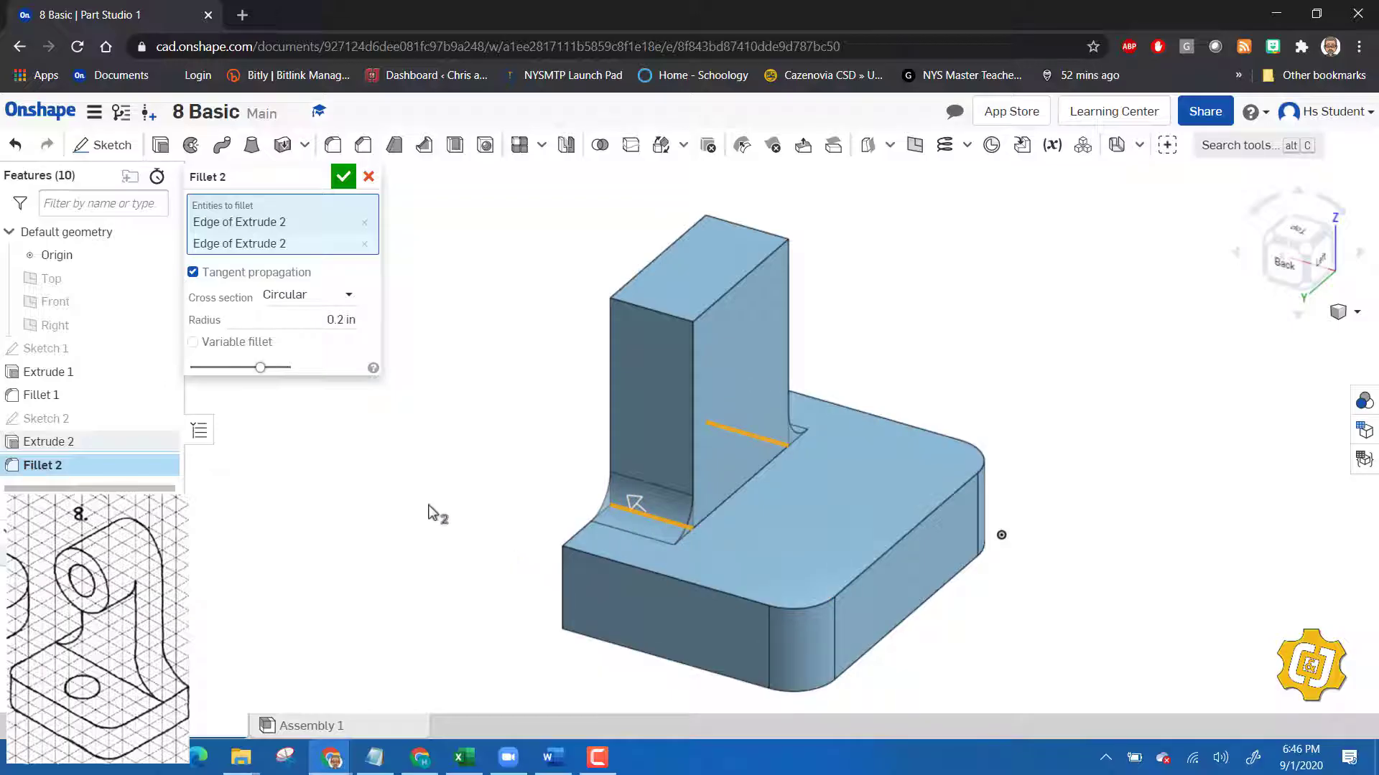
{"action": "left_click", "coordinate": [341, 321]}
{"action": "key", "text": "BackSpace"}
{"action": "type", "text": ".5"}
{"action": "key", "text": "Return"}
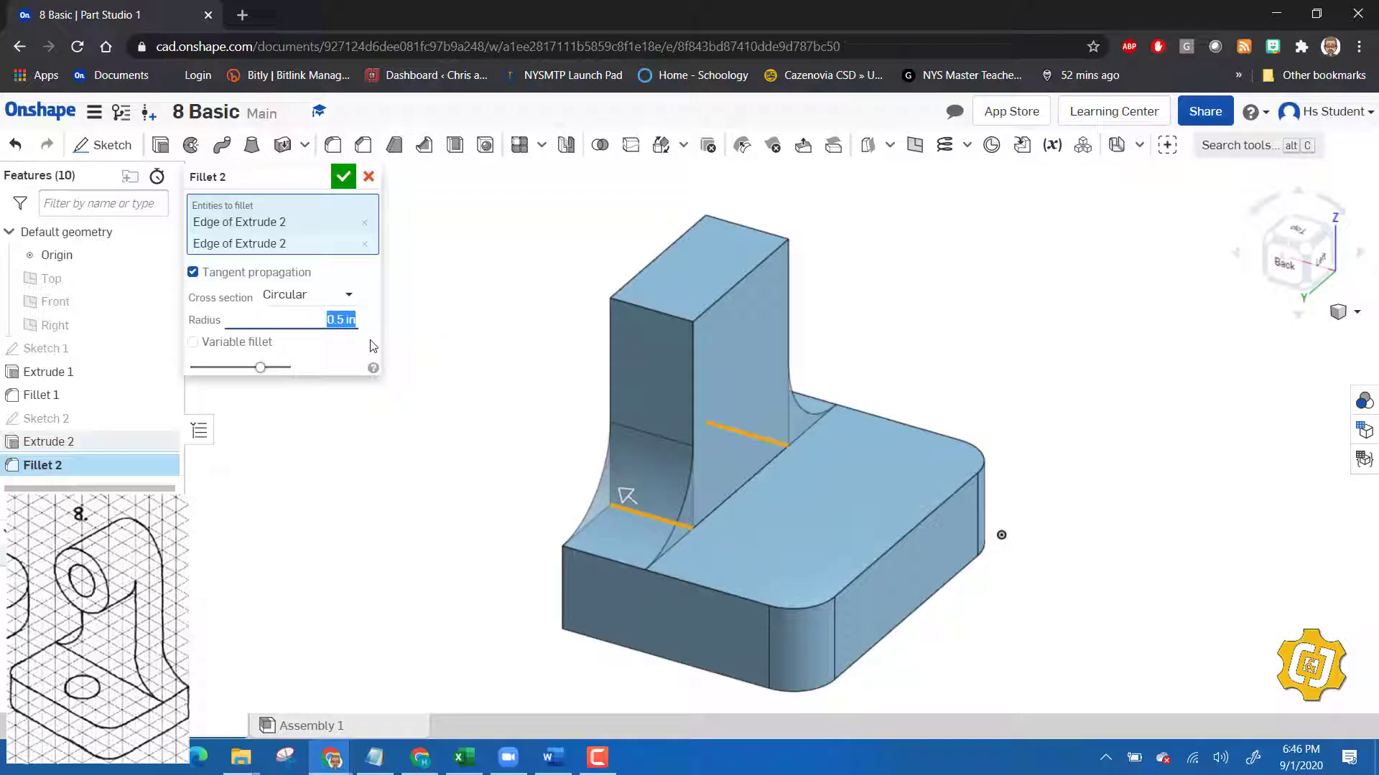
{"action": "left_click", "coordinate": [343, 177]}
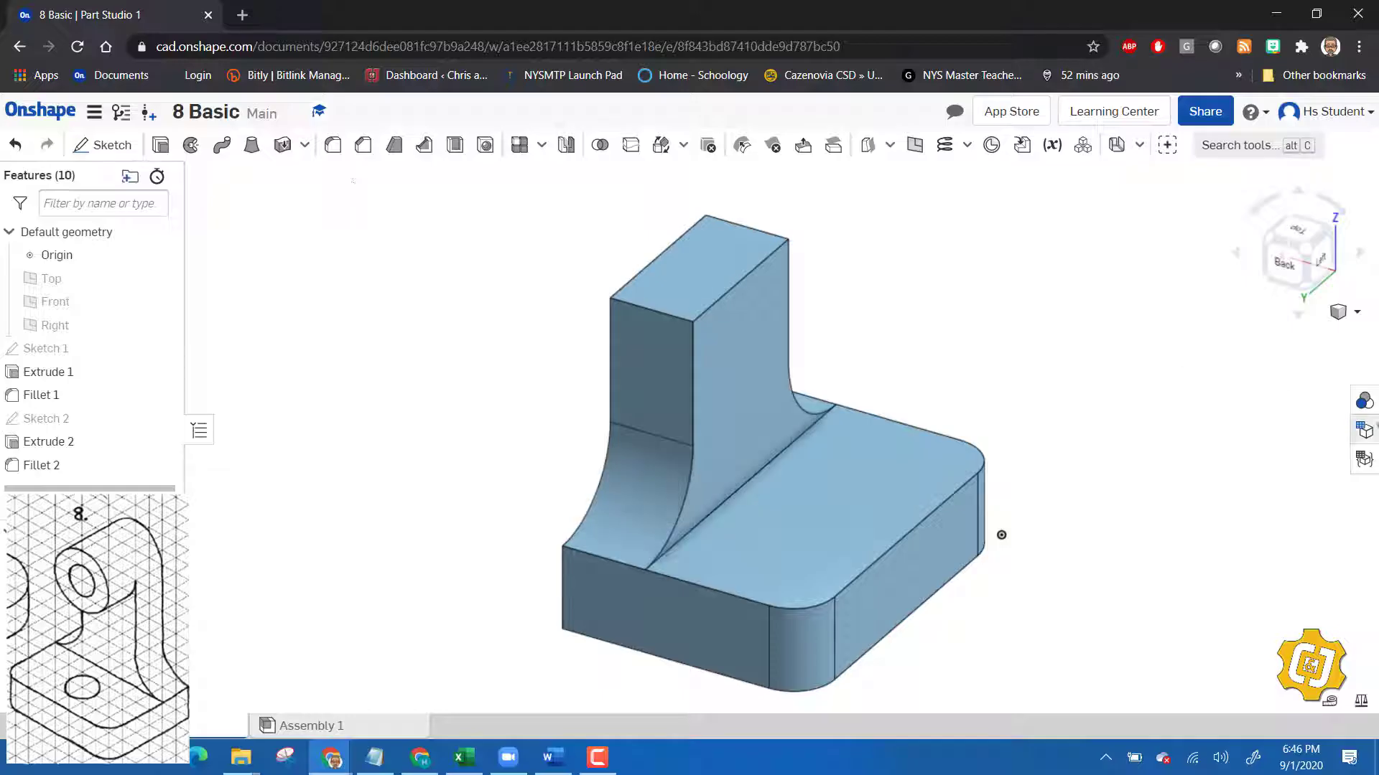
{"action": "left_click", "coordinate": [1326, 232]}
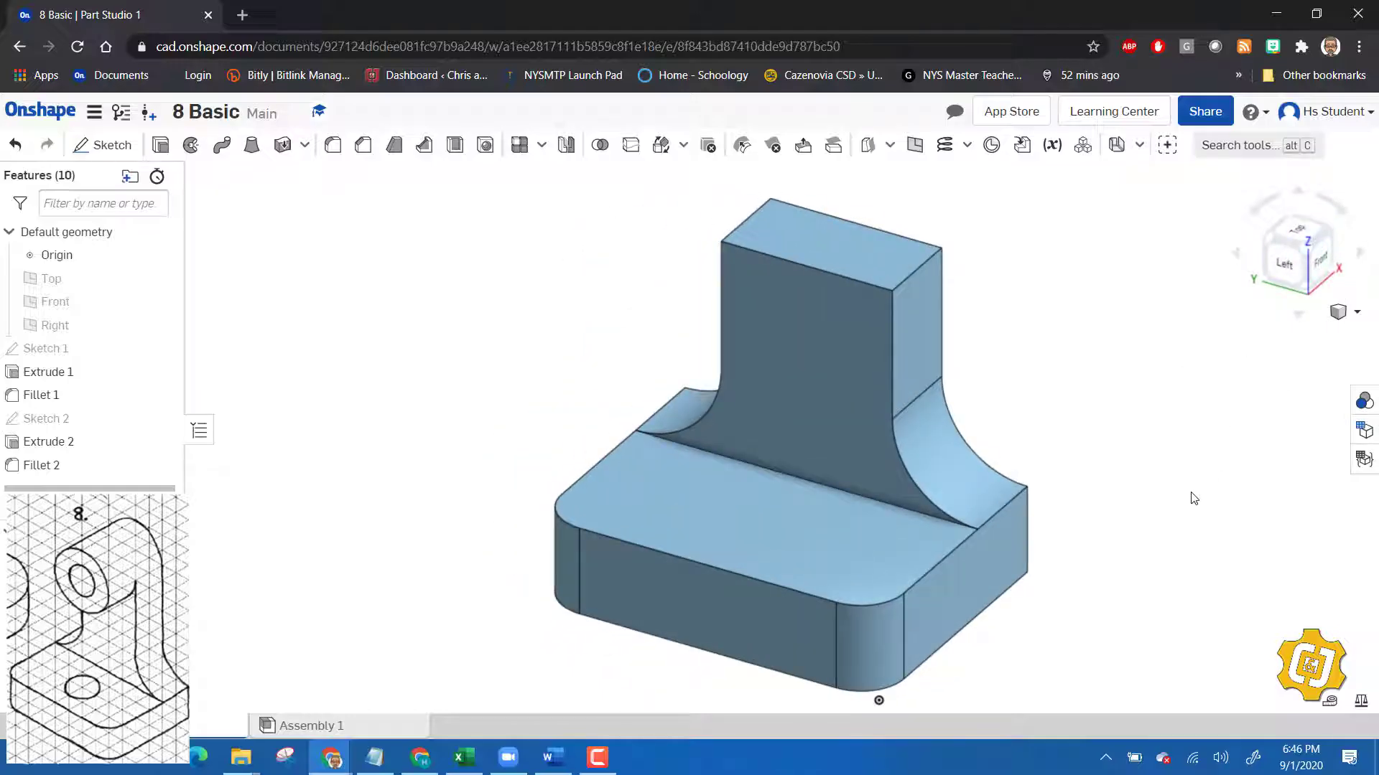
{"action": "scroll", "coordinate": [839, 212], "scroll_direction": "up", "scroll_amount": 3}
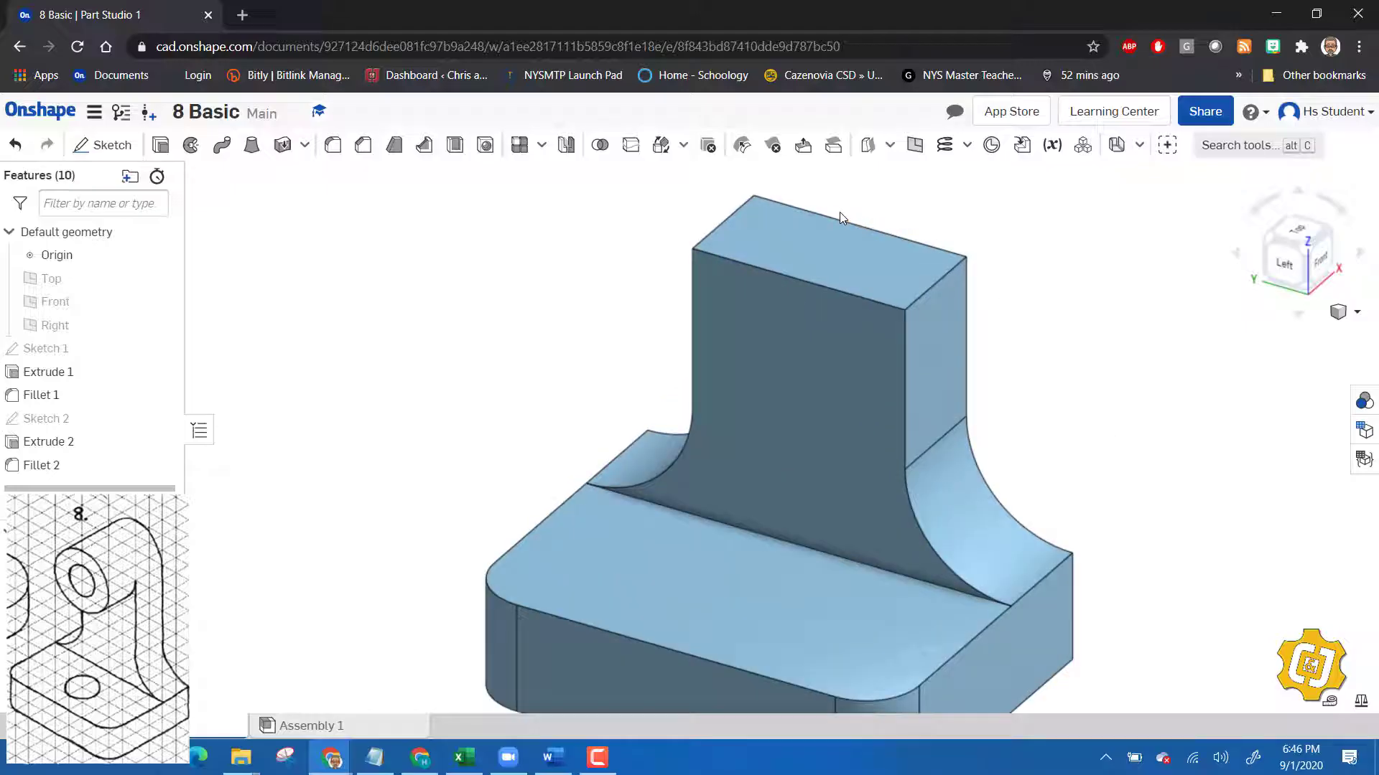
{"action": "scroll", "coordinate": [839, 212], "scroll_direction": "down", "scroll_amount": 5}
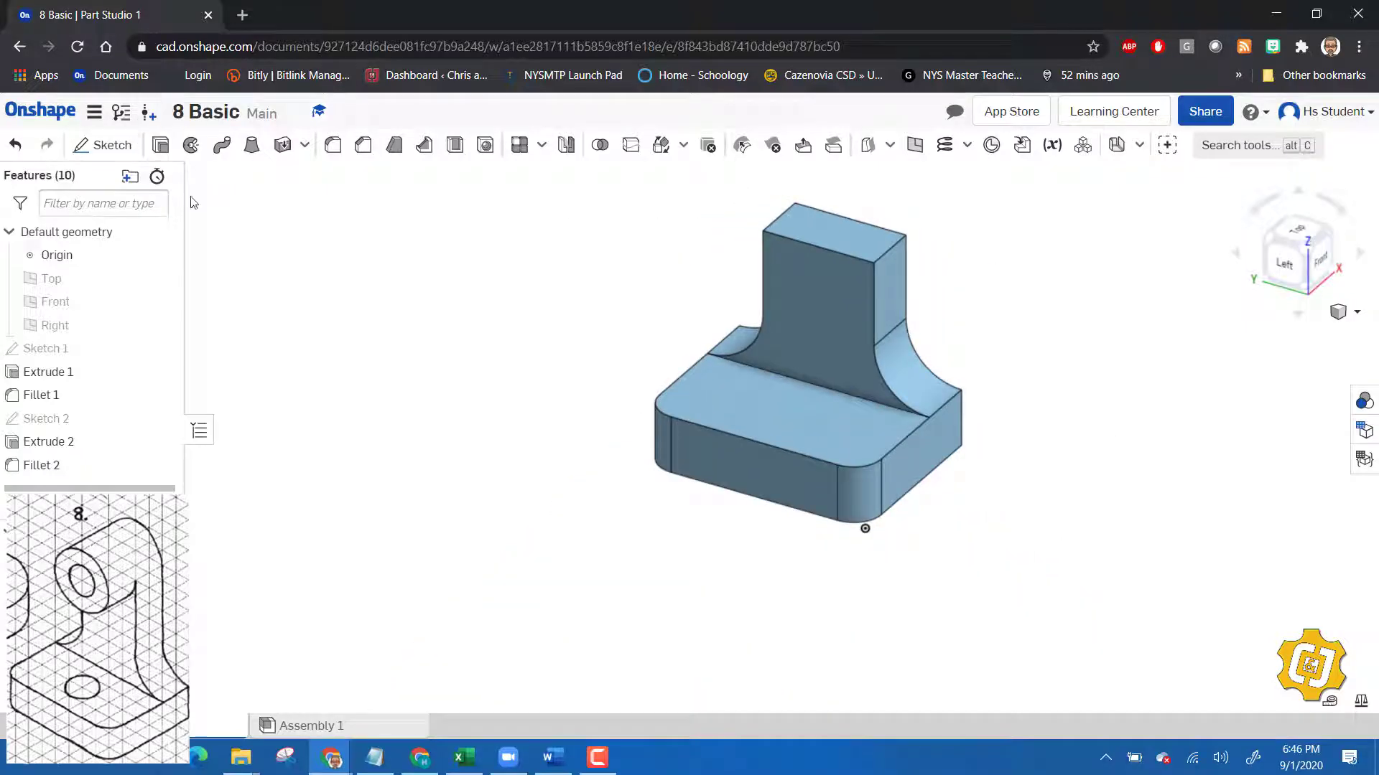
- Sketch a circle on the upright's front face, centred on its top edge and reaching its side edge
{"action": "left_click", "coordinate": [102, 147]}
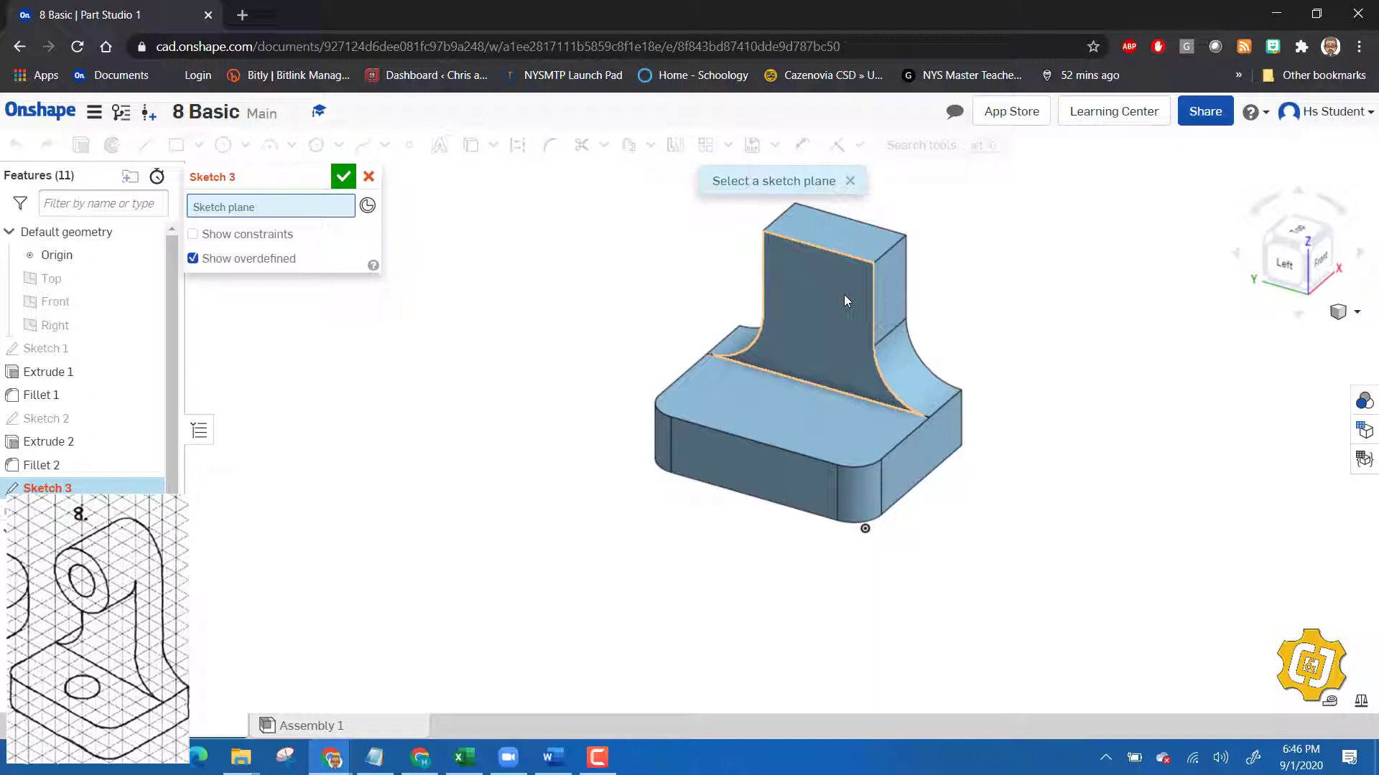
{"action": "left_click", "coordinate": [843, 295]}
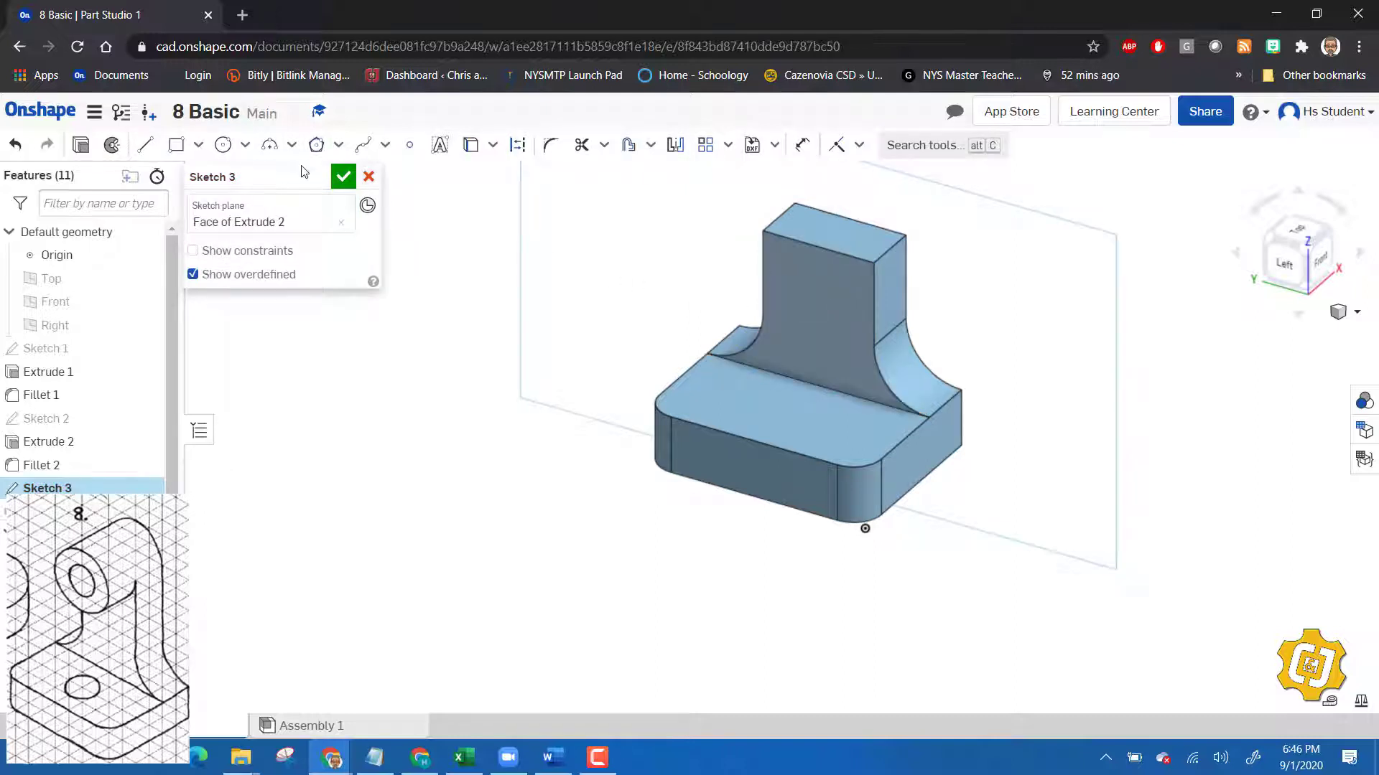
{"action": "left_click", "coordinate": [223, 144]}
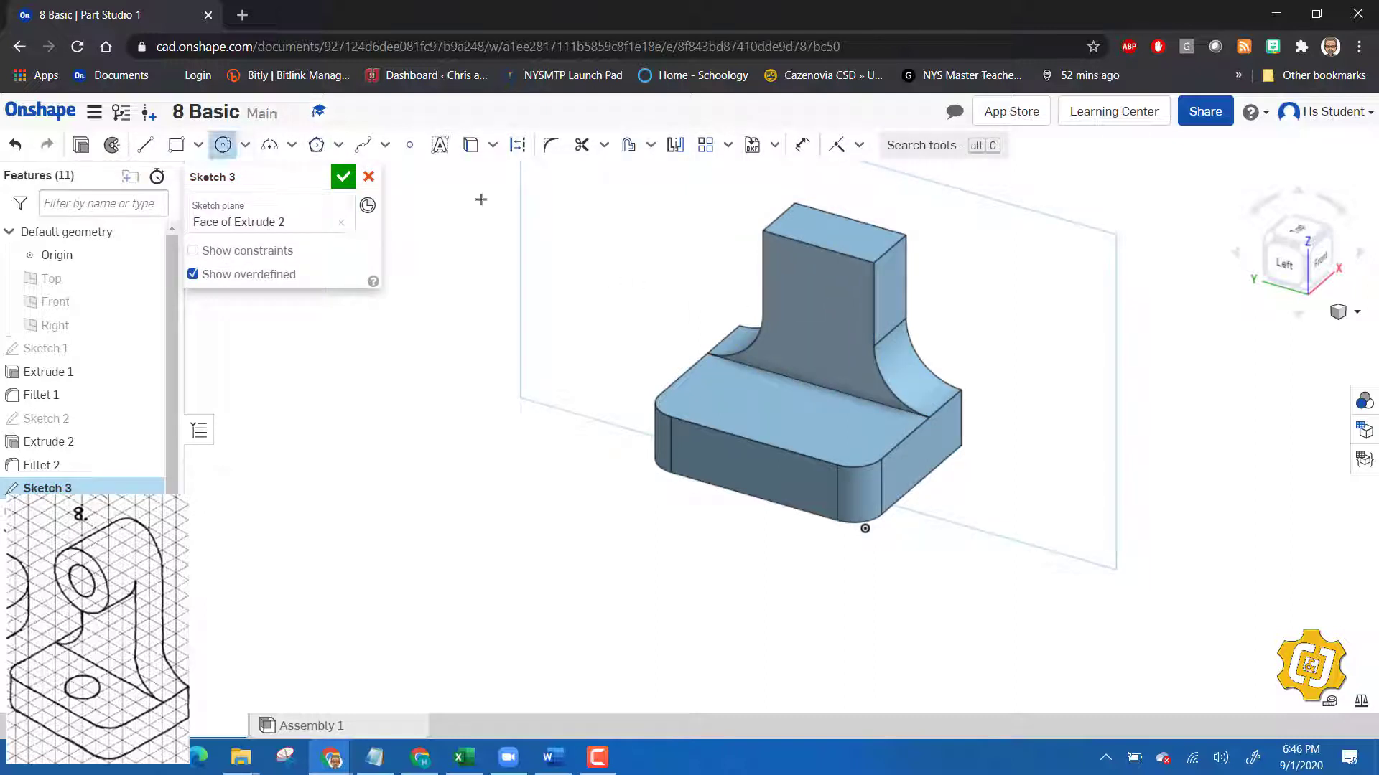
{"action": "left_click", "coordinate": [818, 248]}
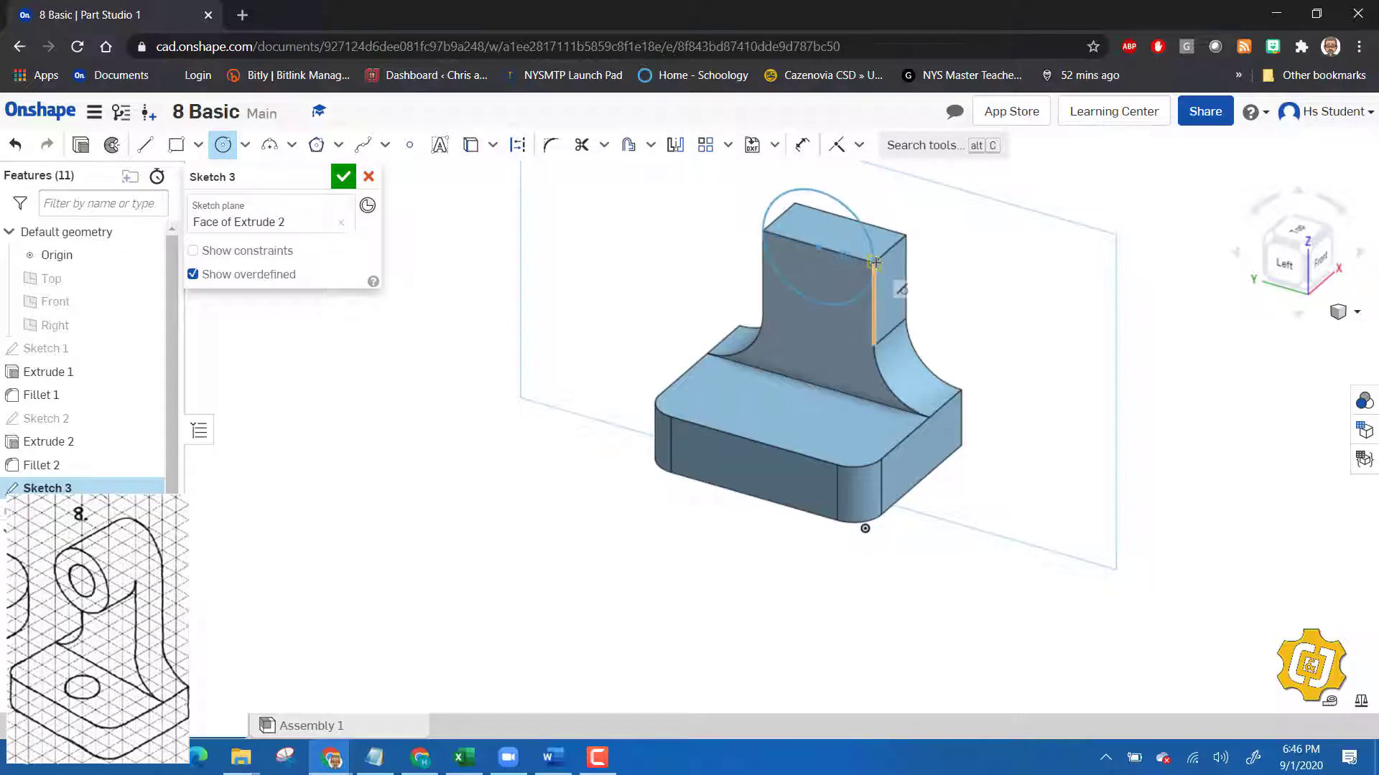
{"action": "left_click", "coordinate": [874, 263]}
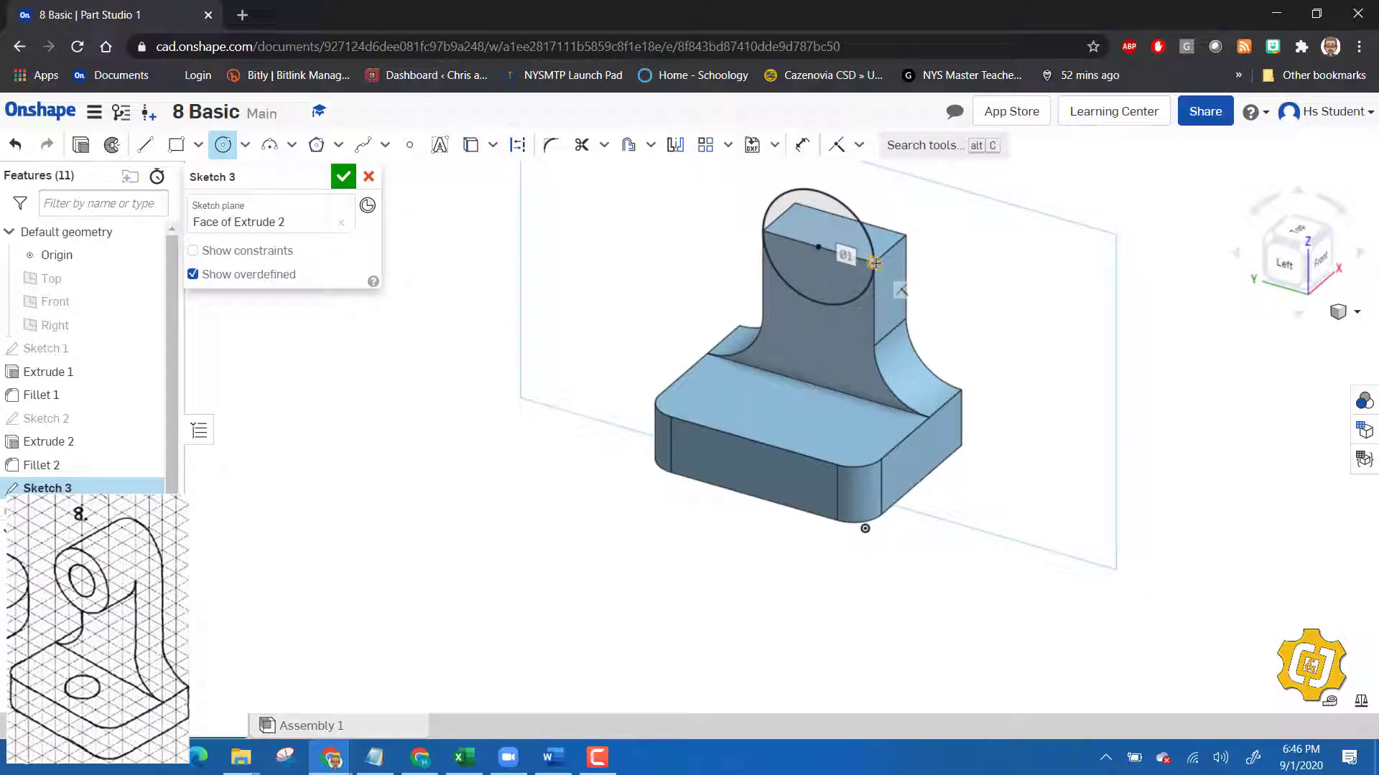
{"action": "right_click", "coordinate": [877, 266]}
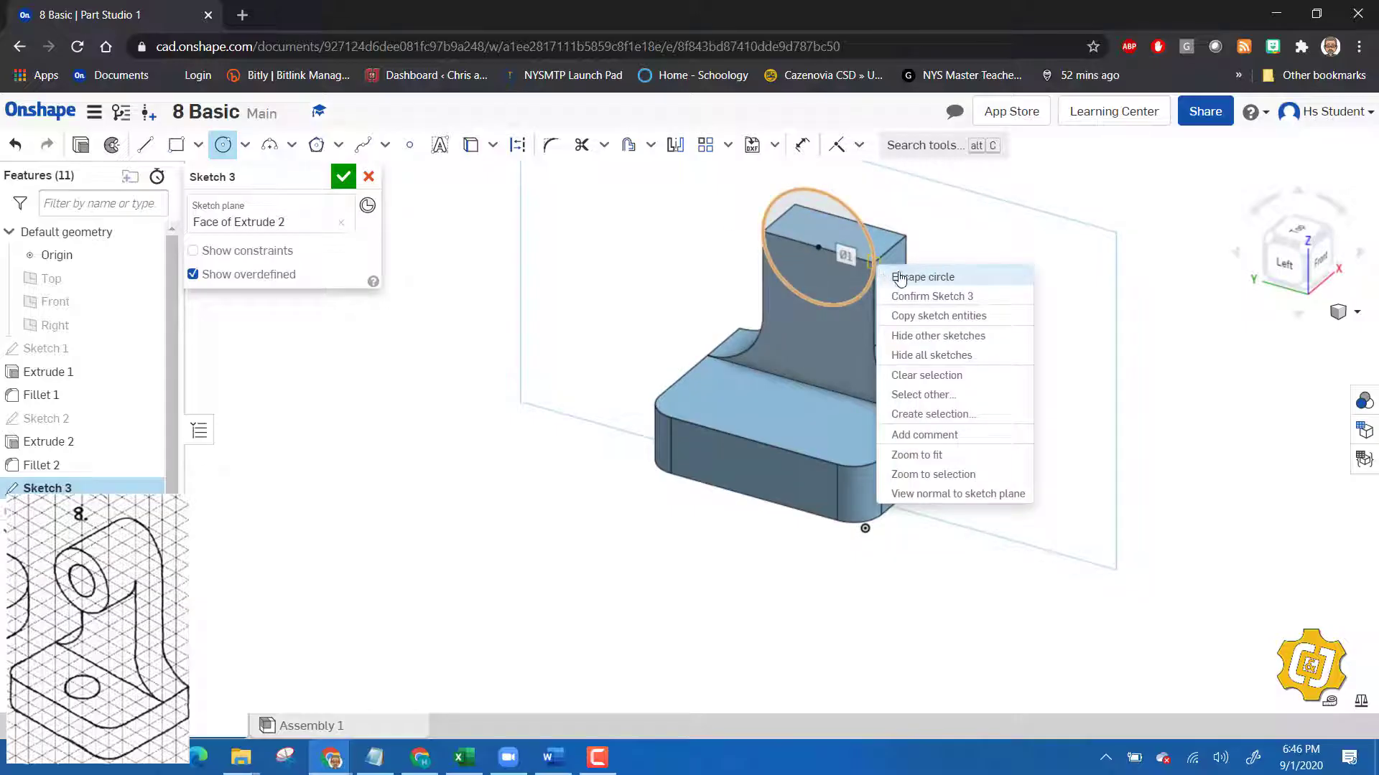
{"action": "left_click", "coordinate": [894, 277]}
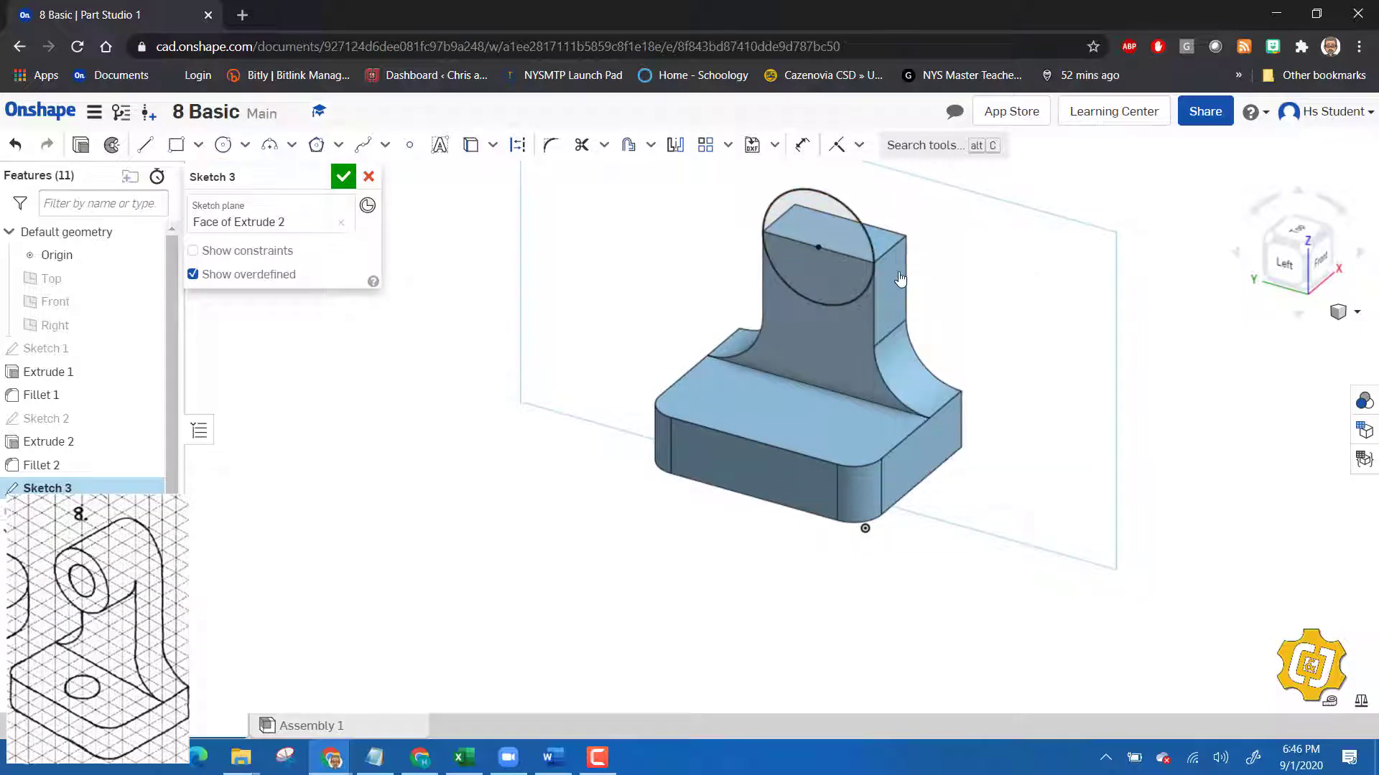
{"action": "left_click", "coordinate": [343, 176]}
- Extrude the half-disc above the upright back into the part, Blind with Add, 0.5 in deep
{"action": "left_click", "coordinate": [160, 145]}
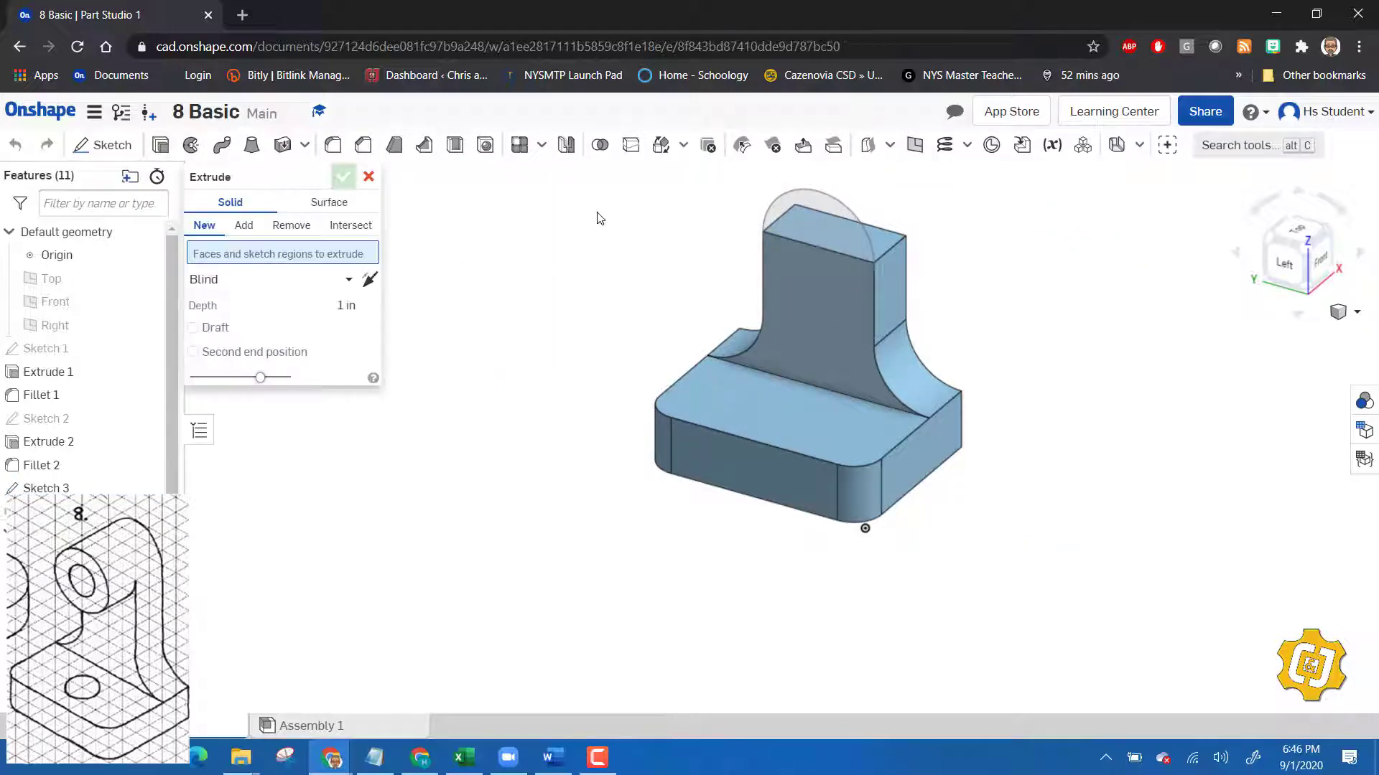
{"action": "left_click", "coordinate": [809, 205]}
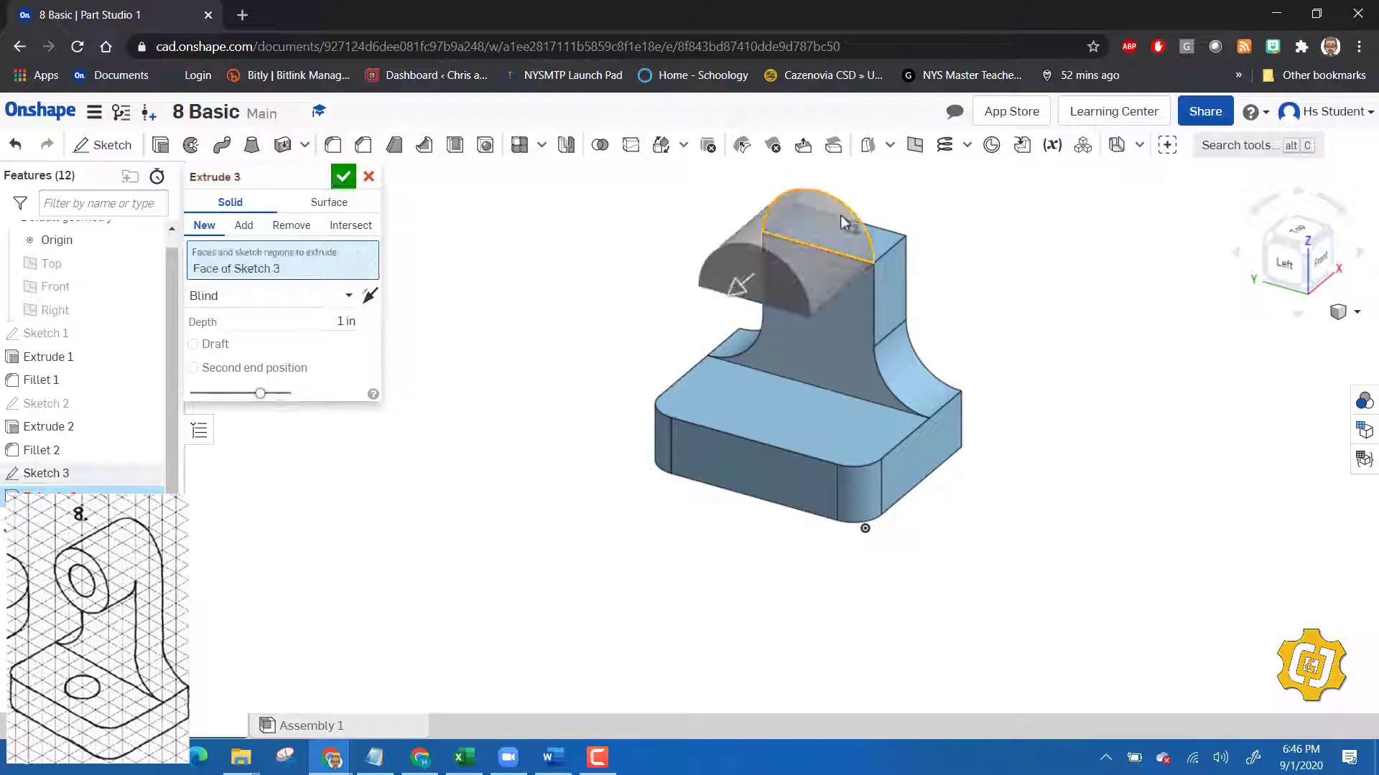
{"action": "left_click", "coordinate": [370, 295]}
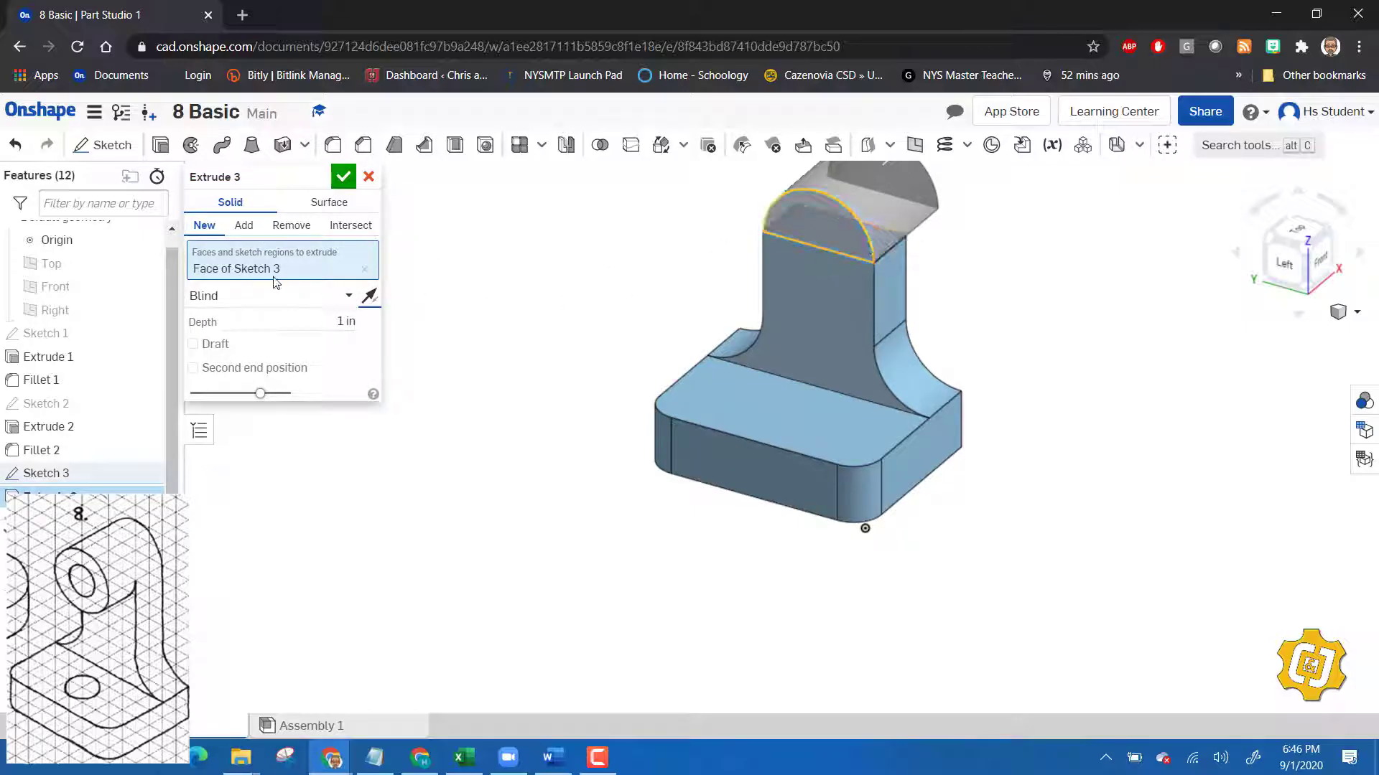
{"action": "left_click", "coordinate": [238, 302]}
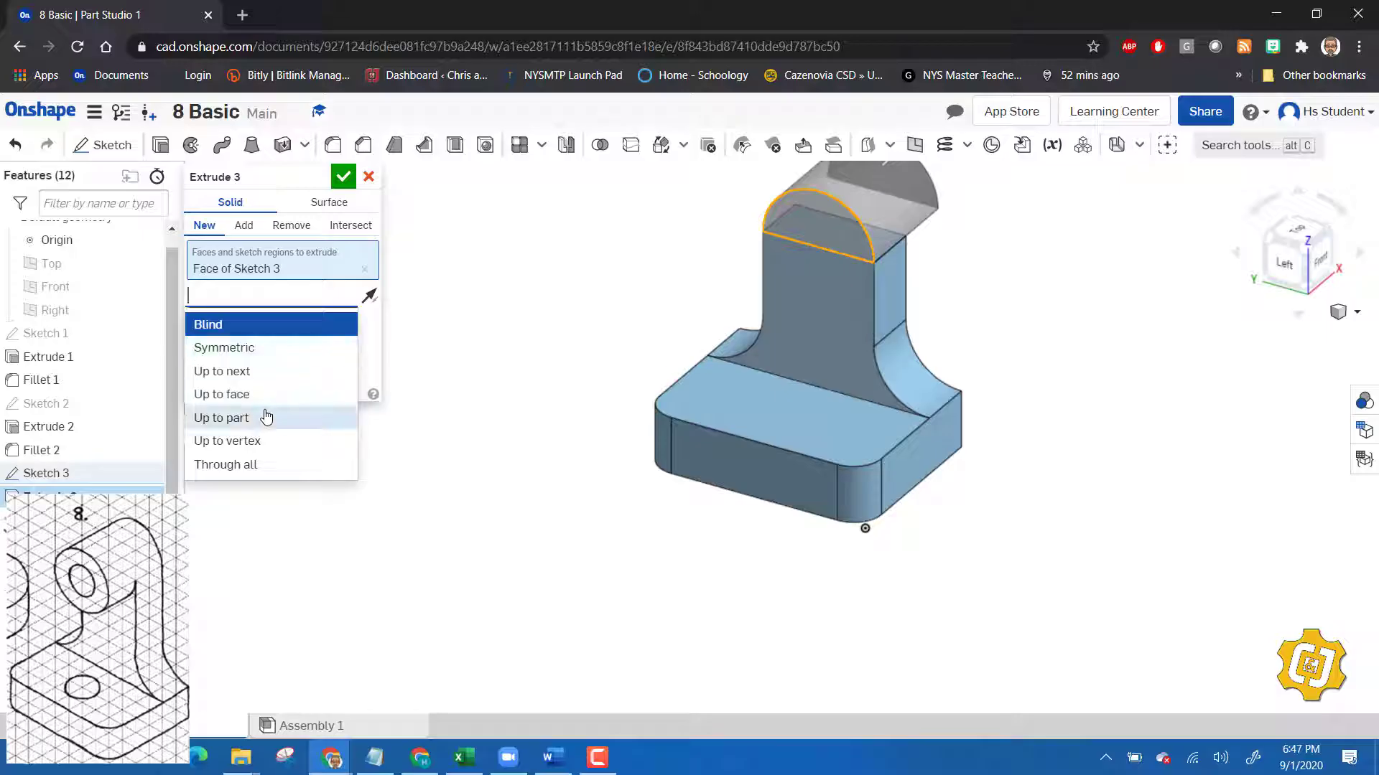
{"action": "left_click", "coordinate": [245, 371]}
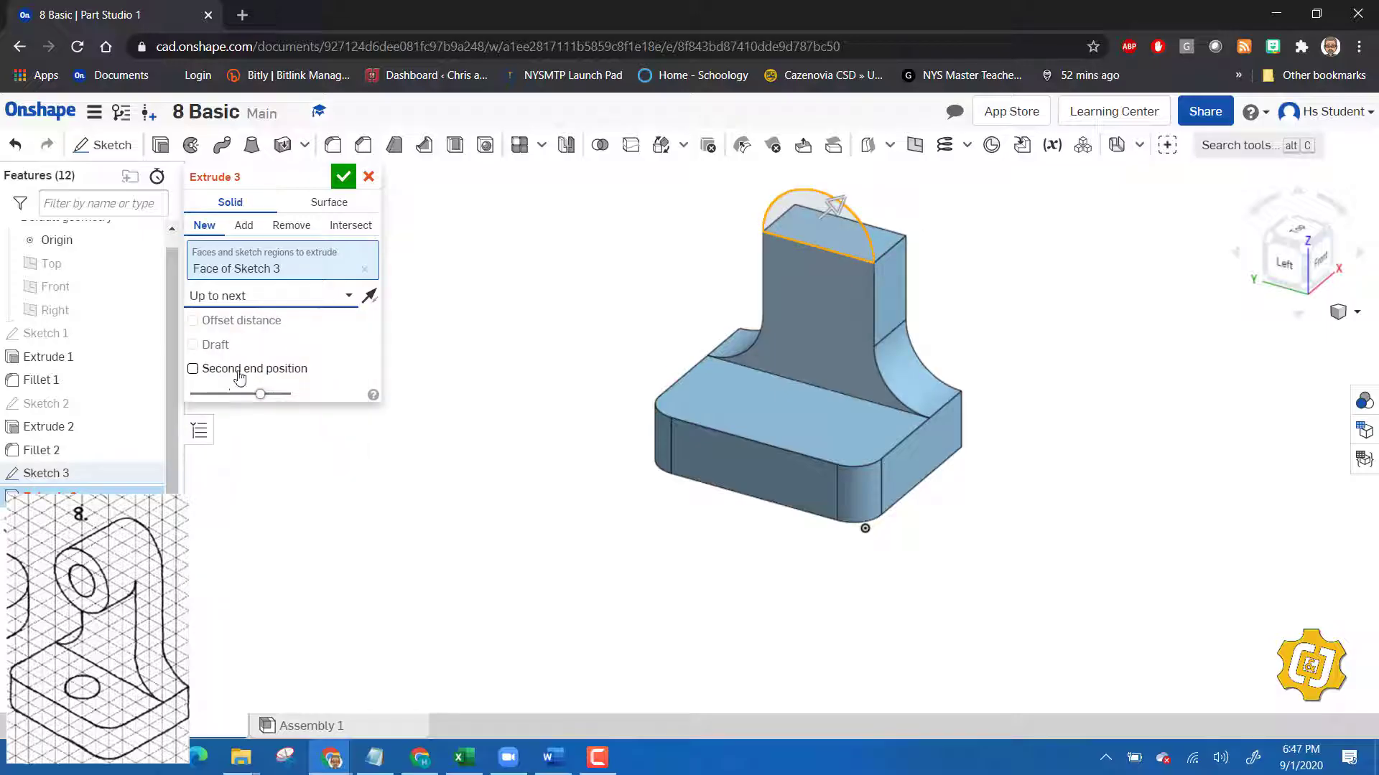
{"action": "left_click", "coordinate": [266, 300]}
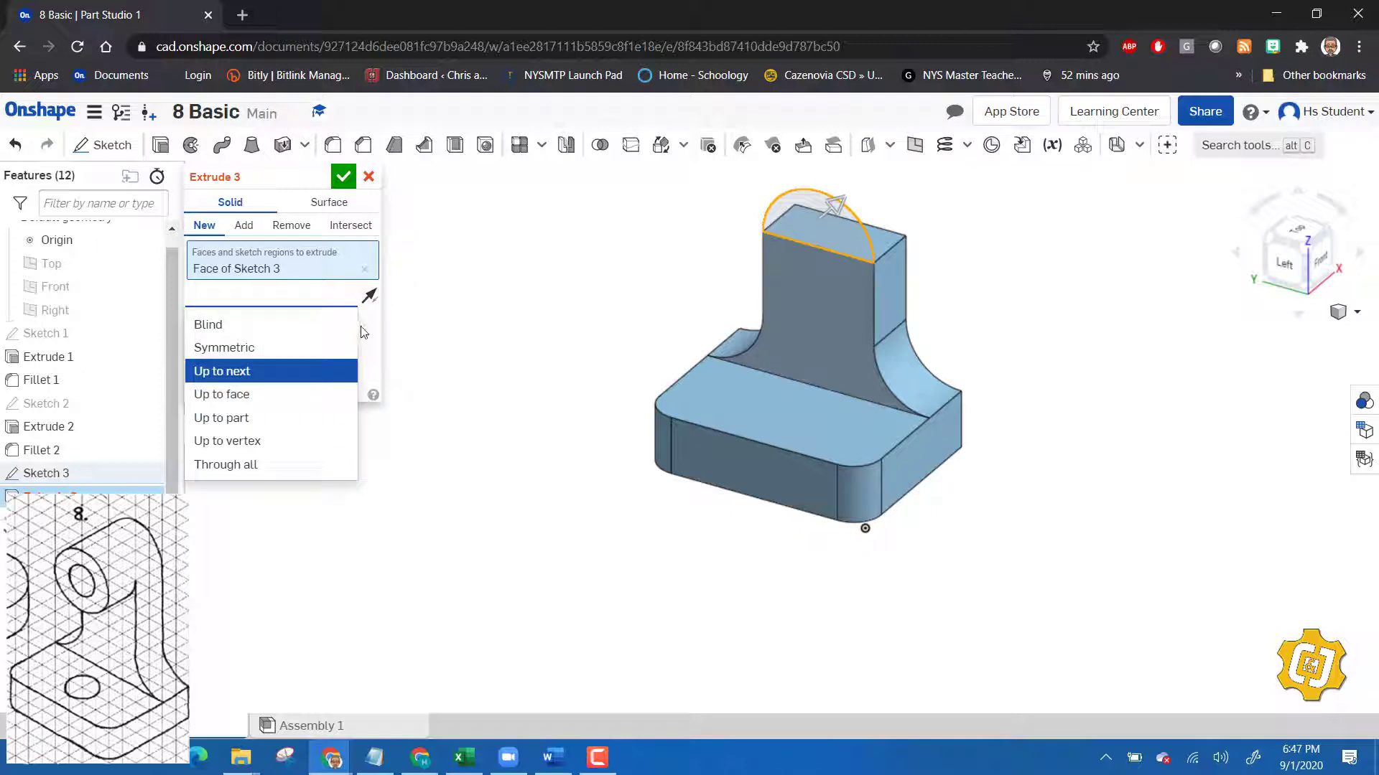
{"action": "left_click", "coordinate": [219, 325]}
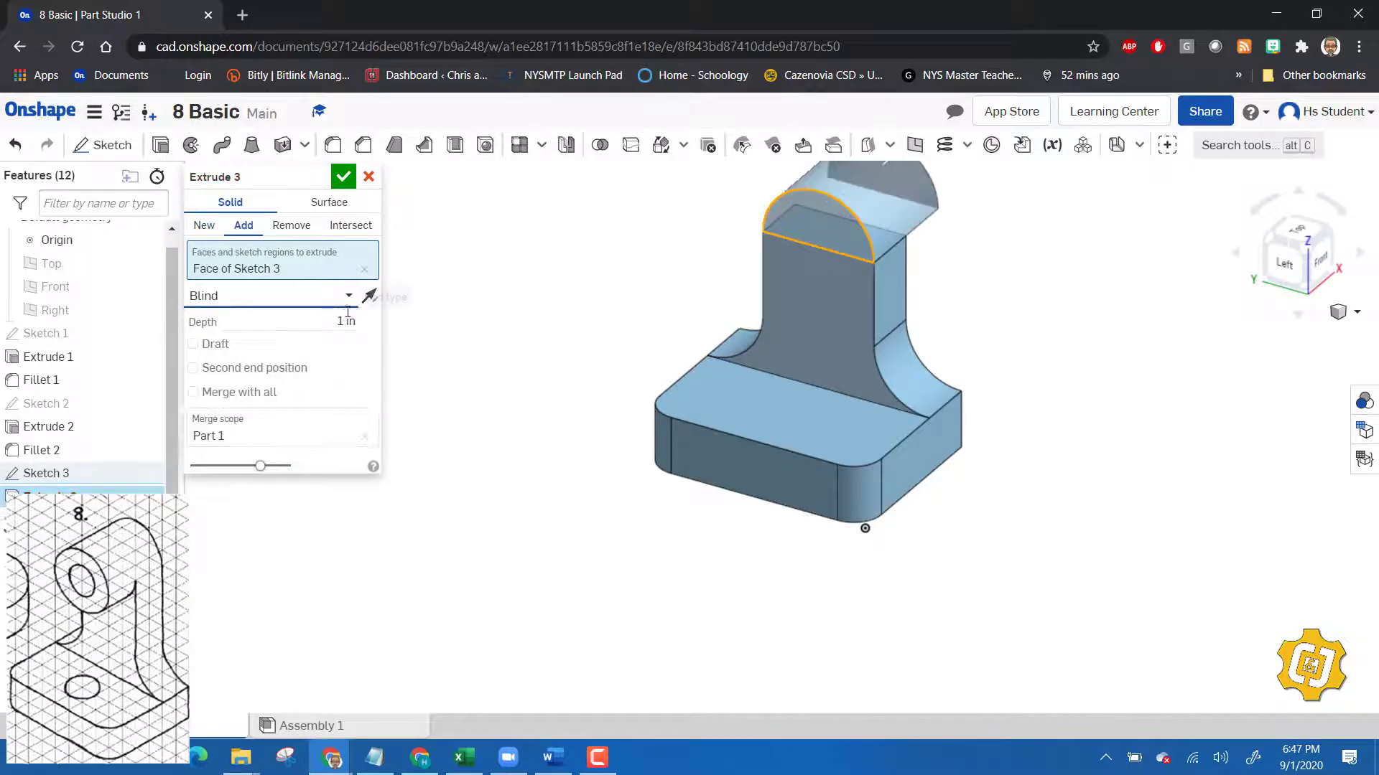
{"action": "left_click", "coordinate": [346, 321]}
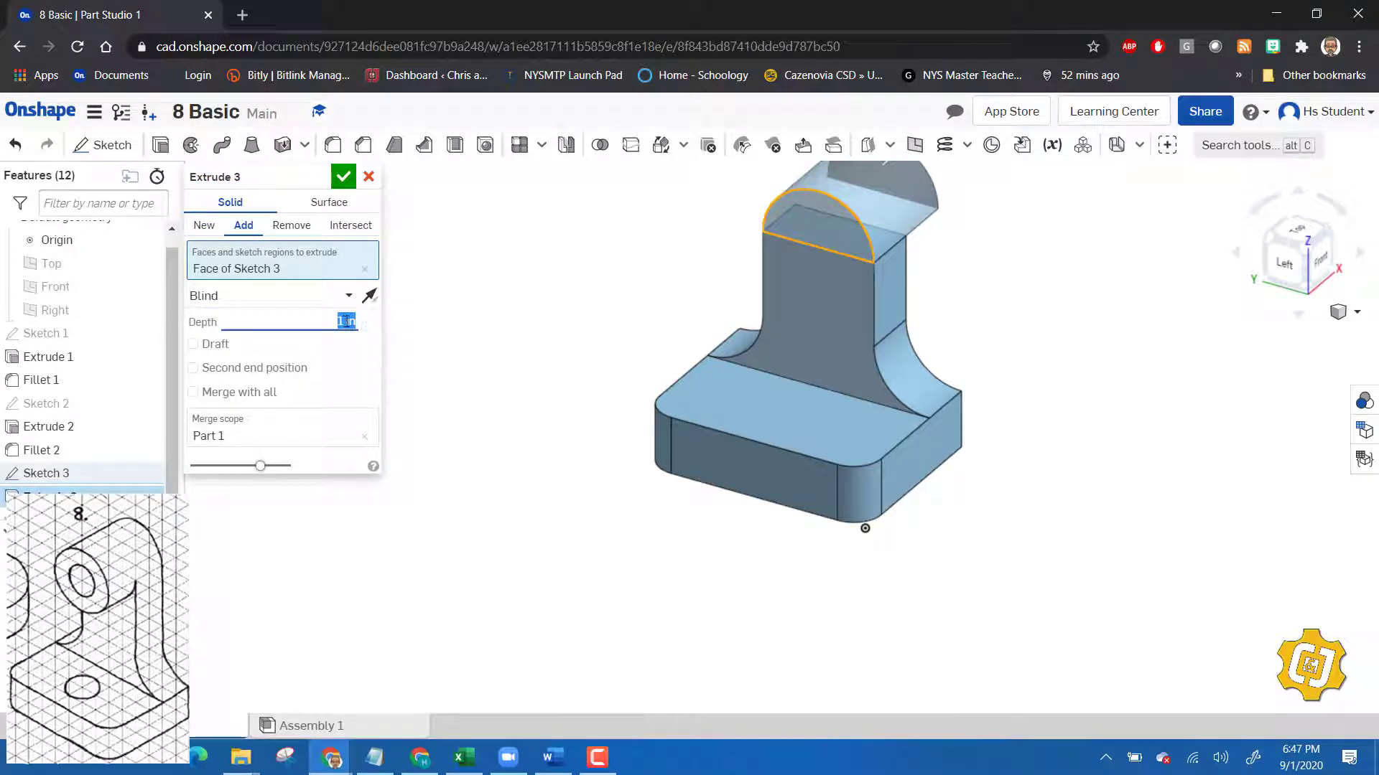
{"action": "type", "text": ".5"}
{"action": "key", "text": "Return"}
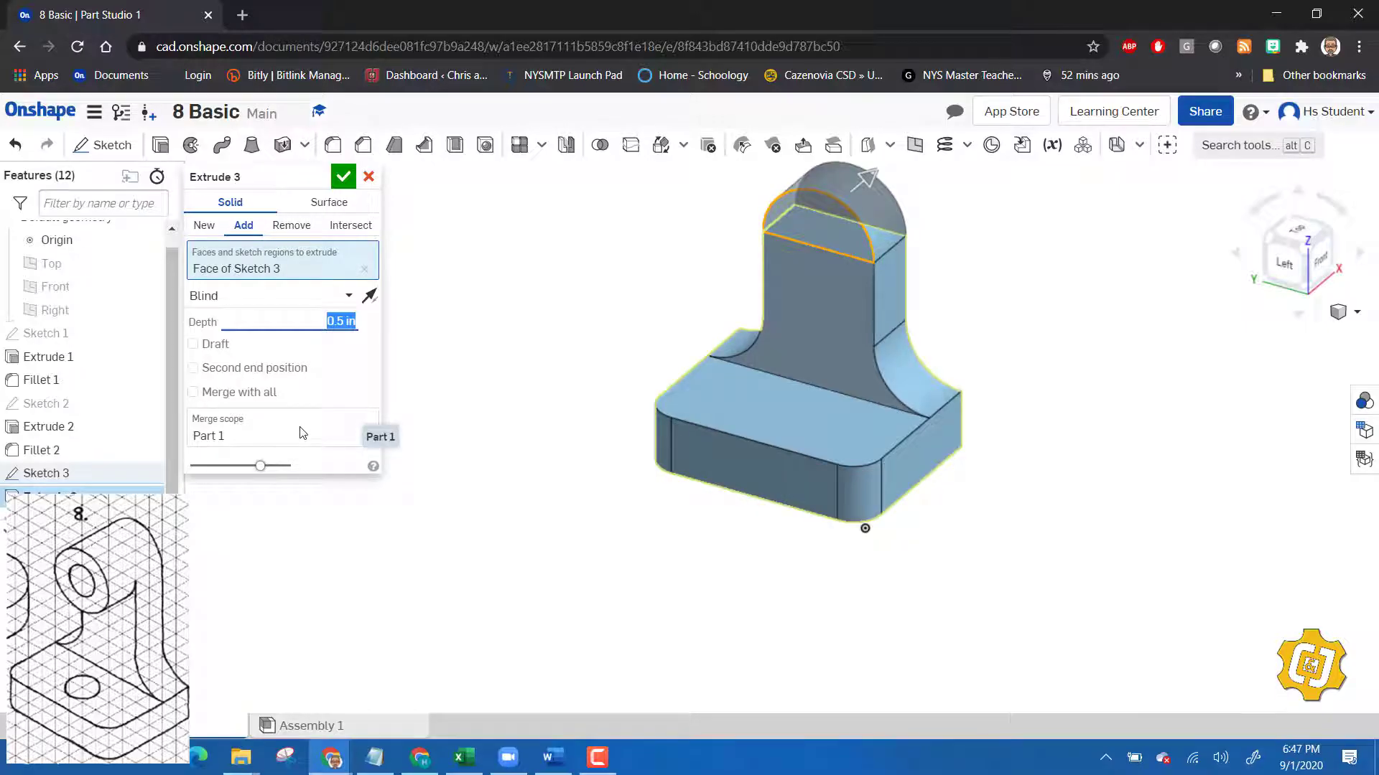
{"action": "left_click", "coordinate": [342, 177]}
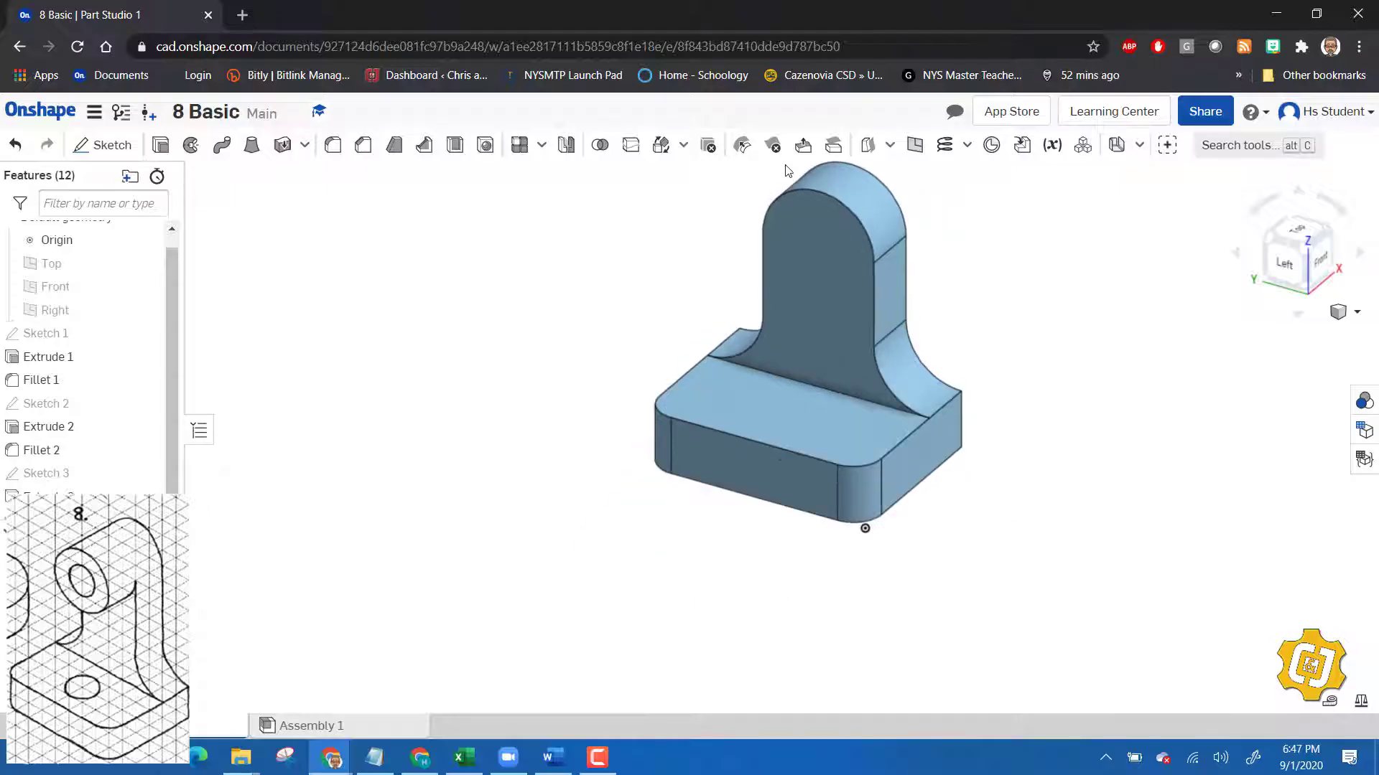
- On the upright's front face, sketch a Ø0.5 in circle near the rounded top
{"action": "left_click", "coordinate": [103, 145]}
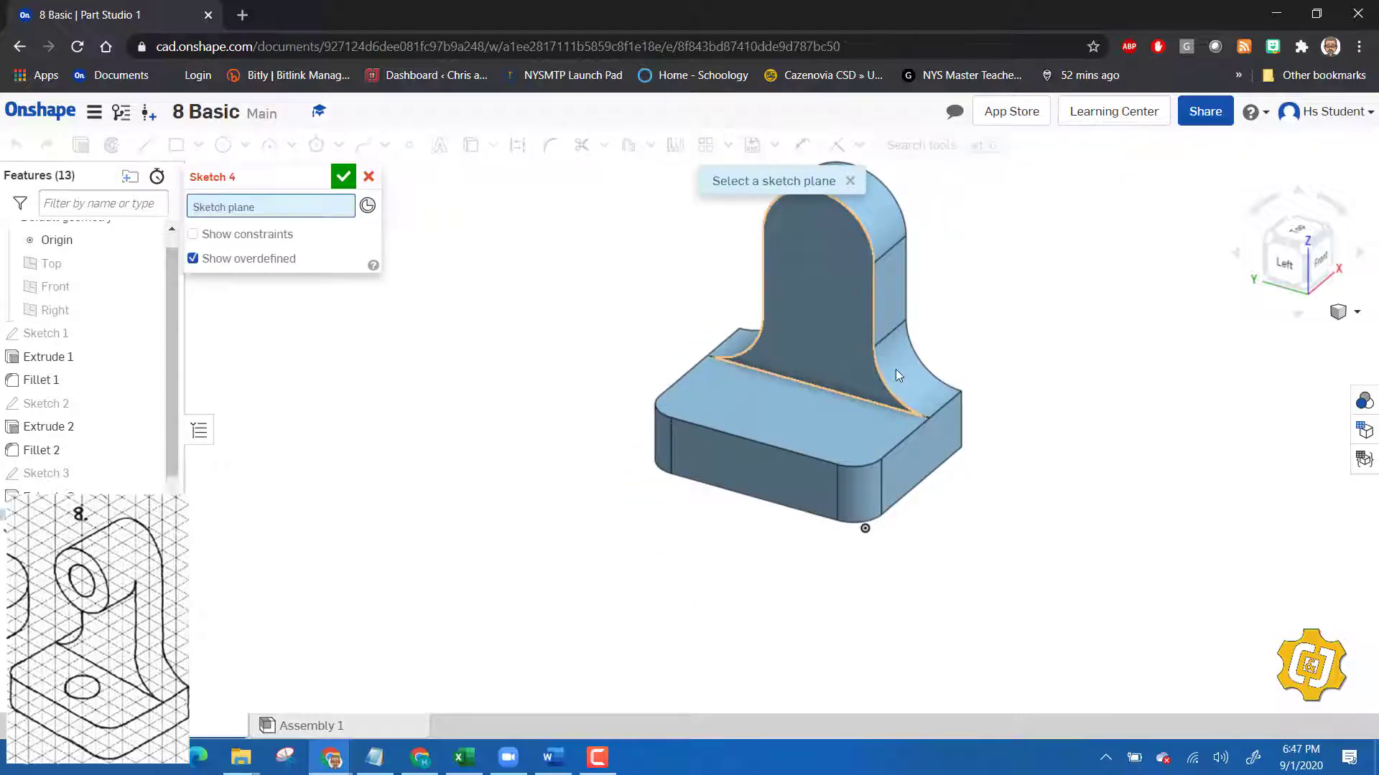
{"action": "left_click", "coordinate": [805, 248]}
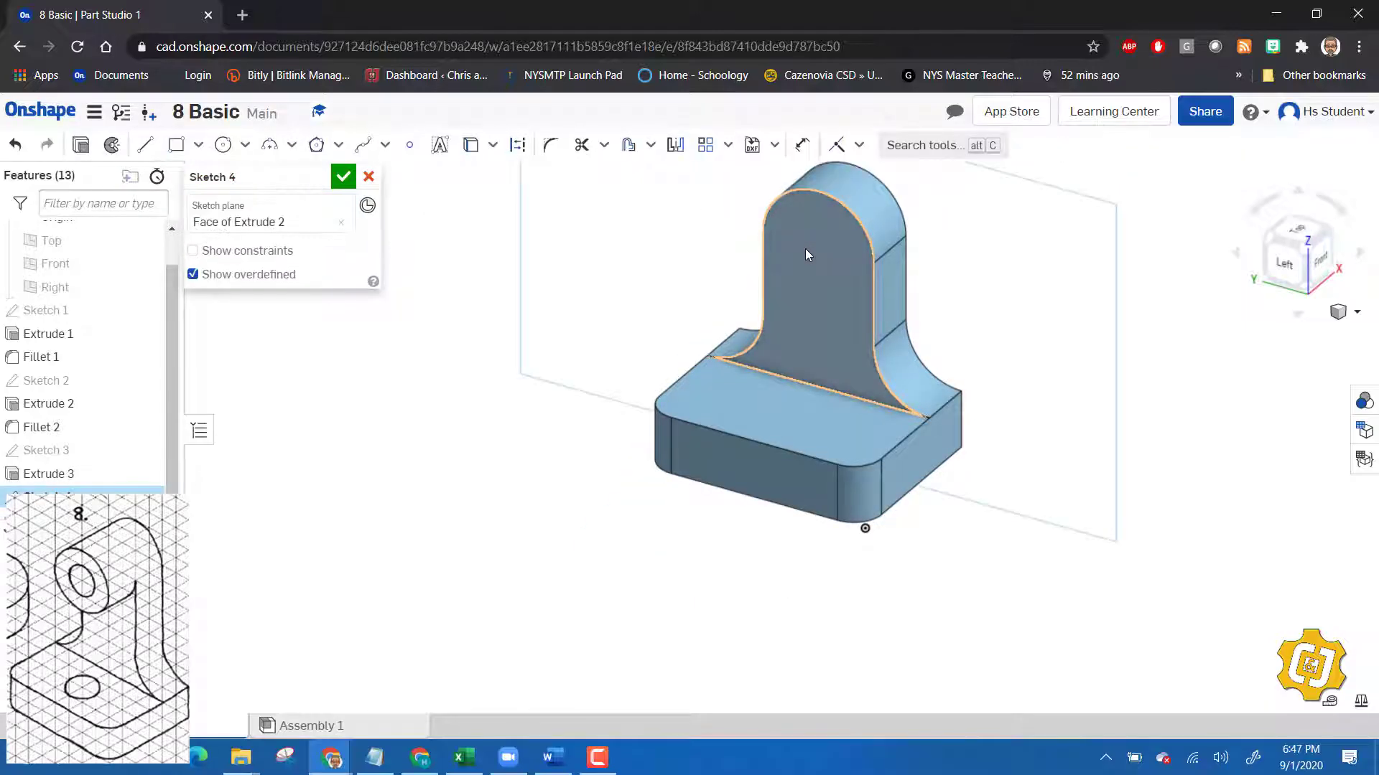
{"action": "left_click", "coordinate": [223, 146]}
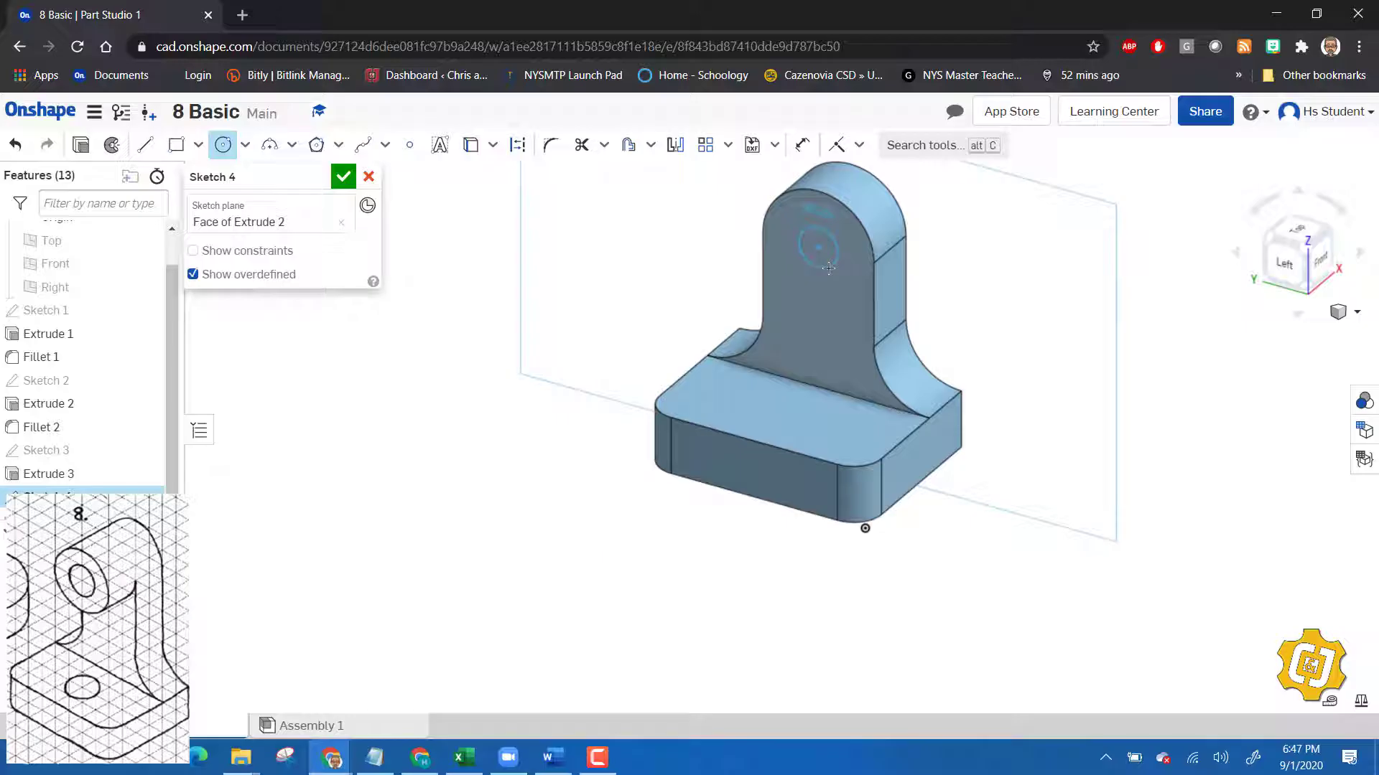
{"action": "left_click", "coordinate": [828, 268]}
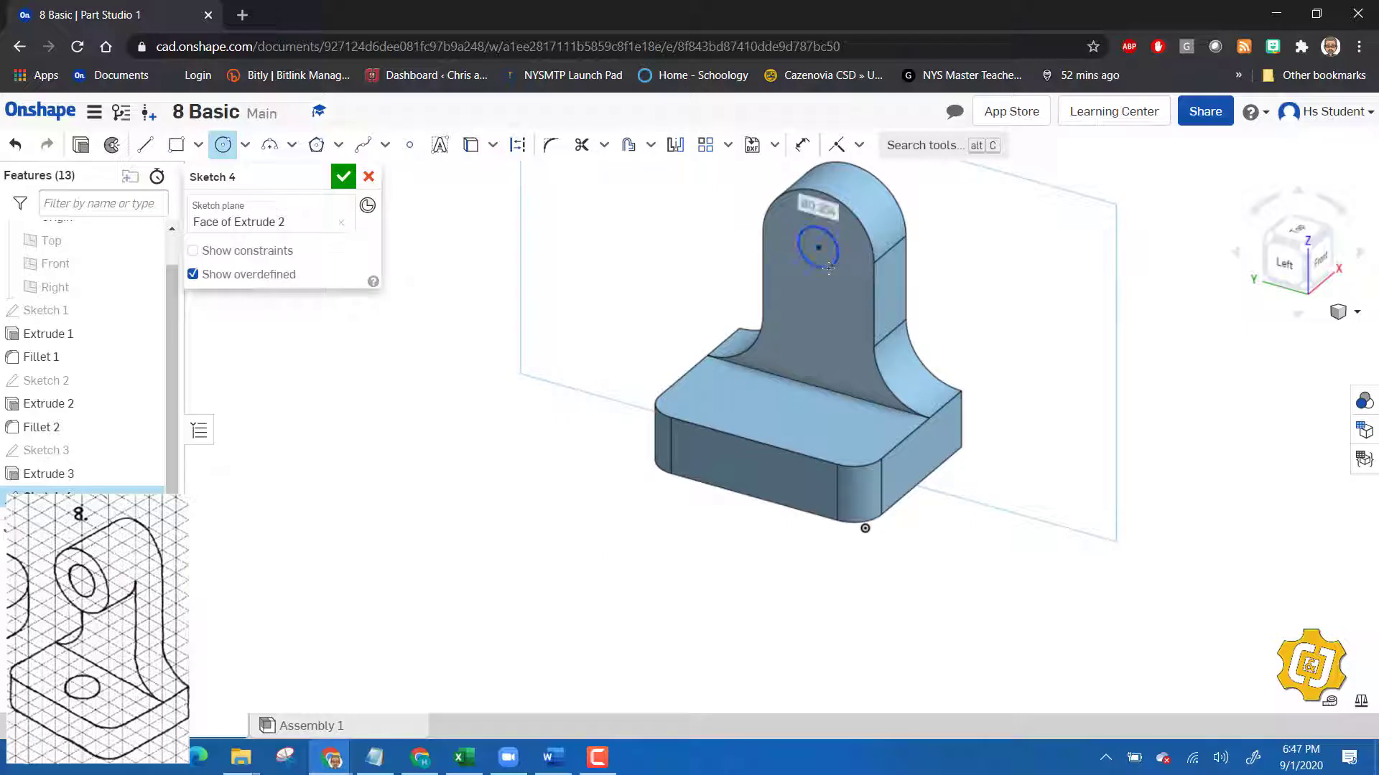
{"action": "type", "text": "5"}
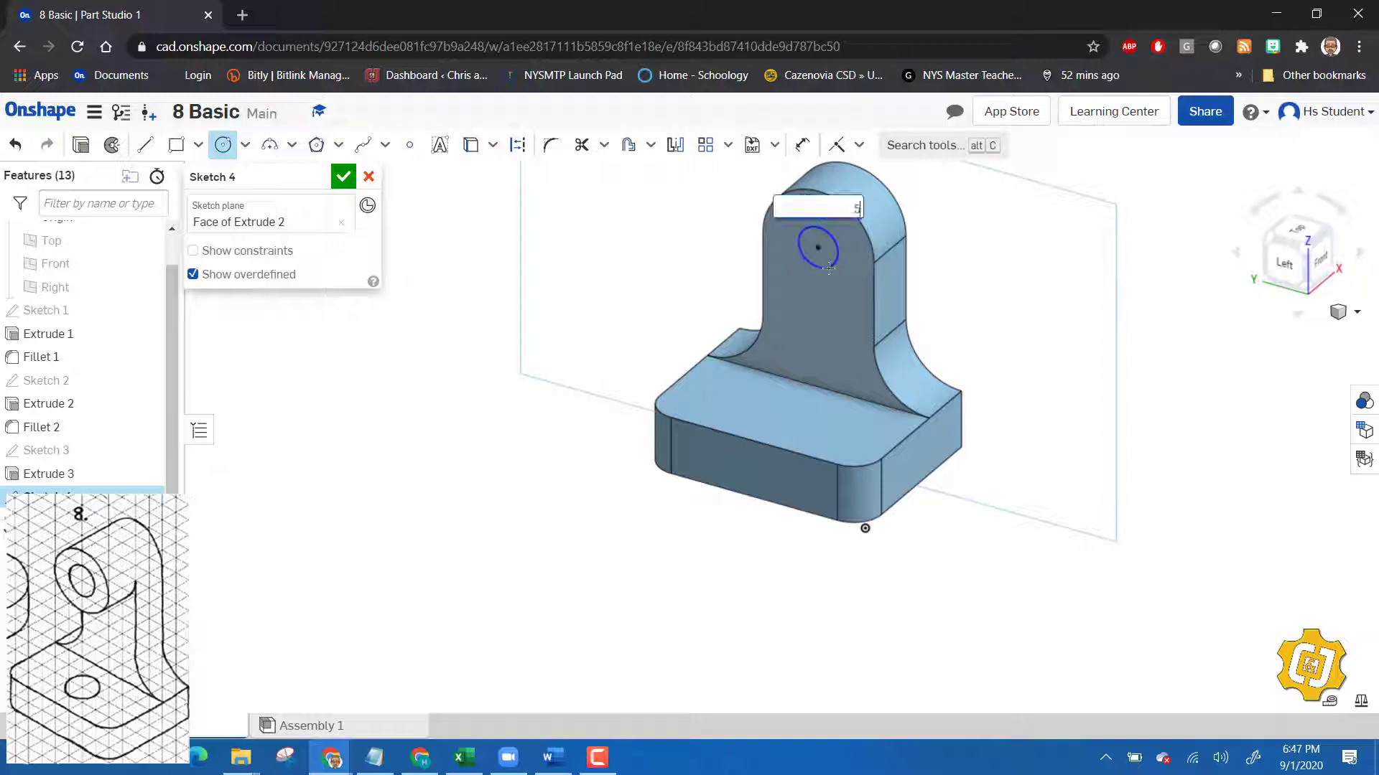
{"action": "key", "text": "Return"}
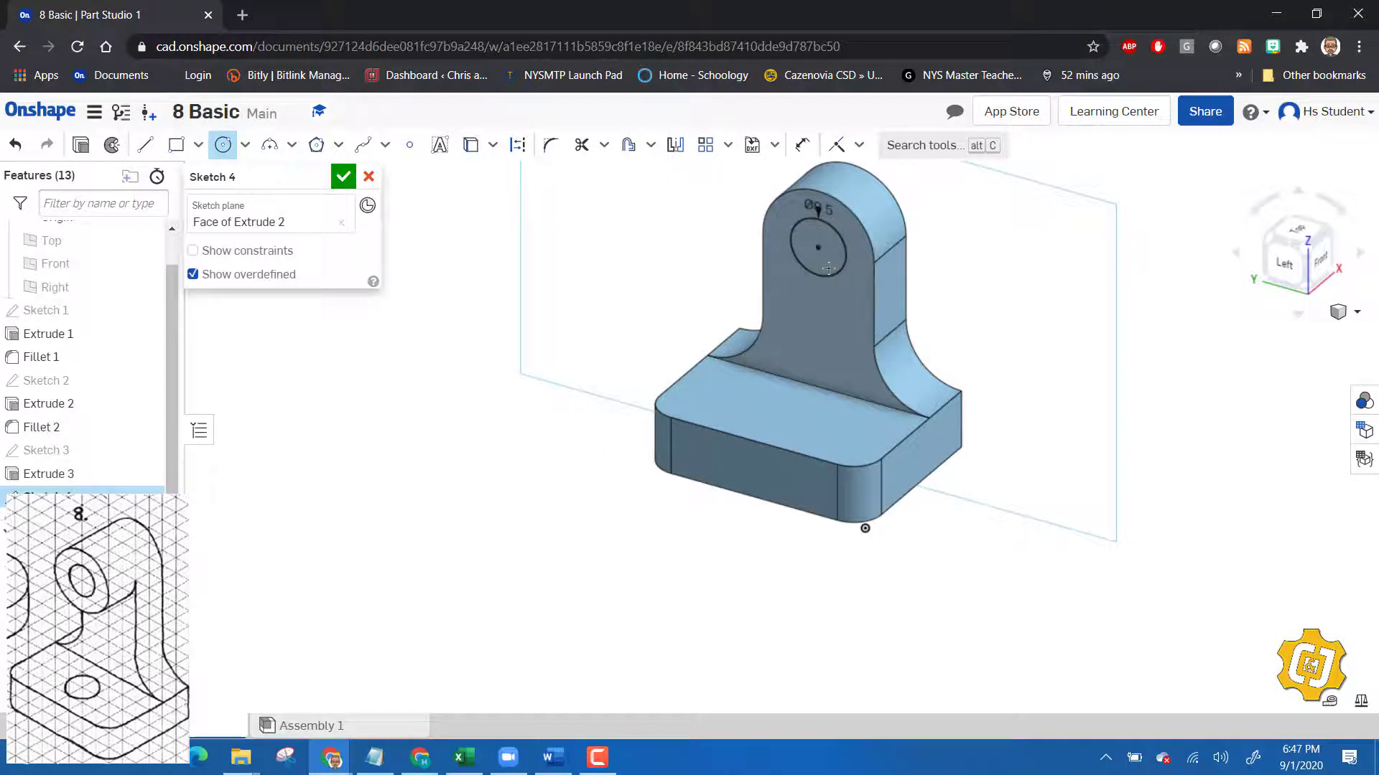
{"action": "left_click", "coordinate": [341, 179]}
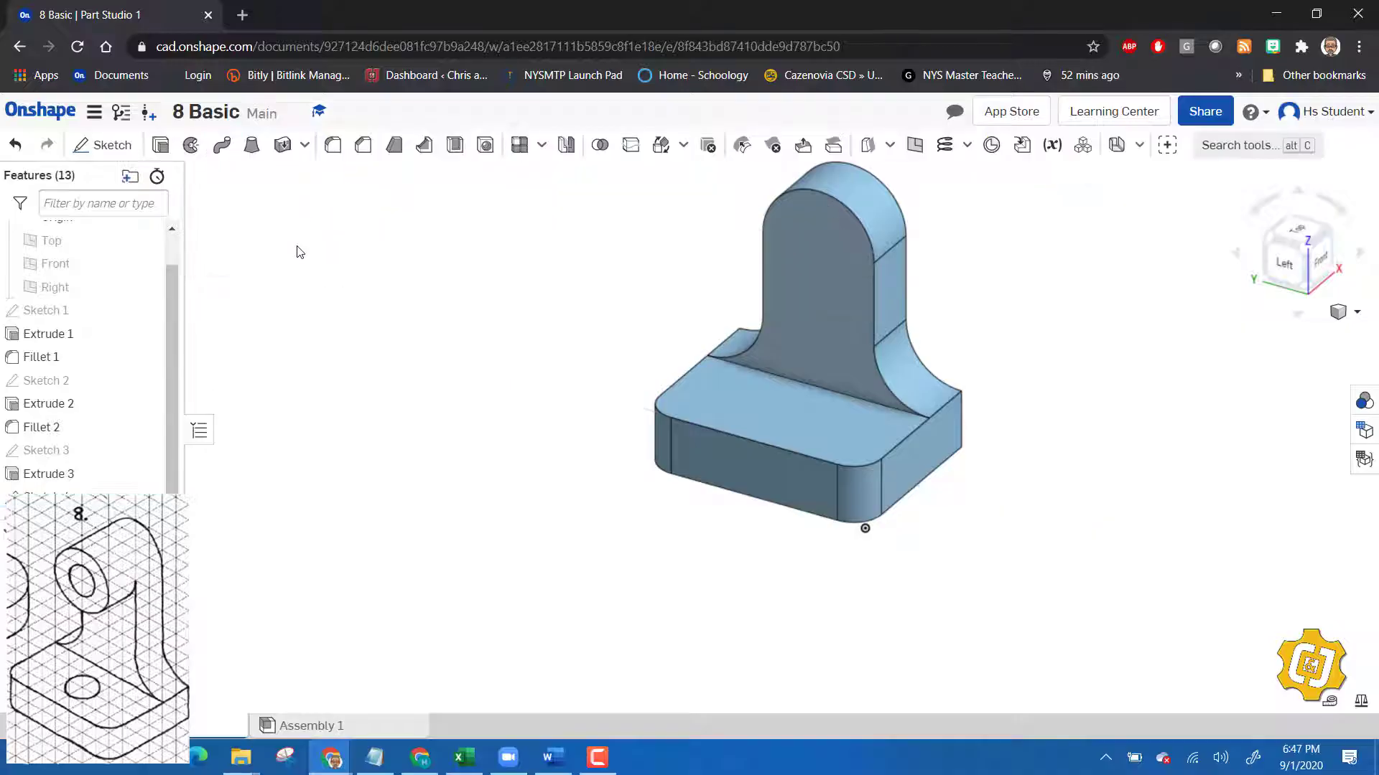
- Cut the Sketch 4 circle through all with Remove to make the hole in the upright
{"action": "left_click", "coordinate": [160, 151]}
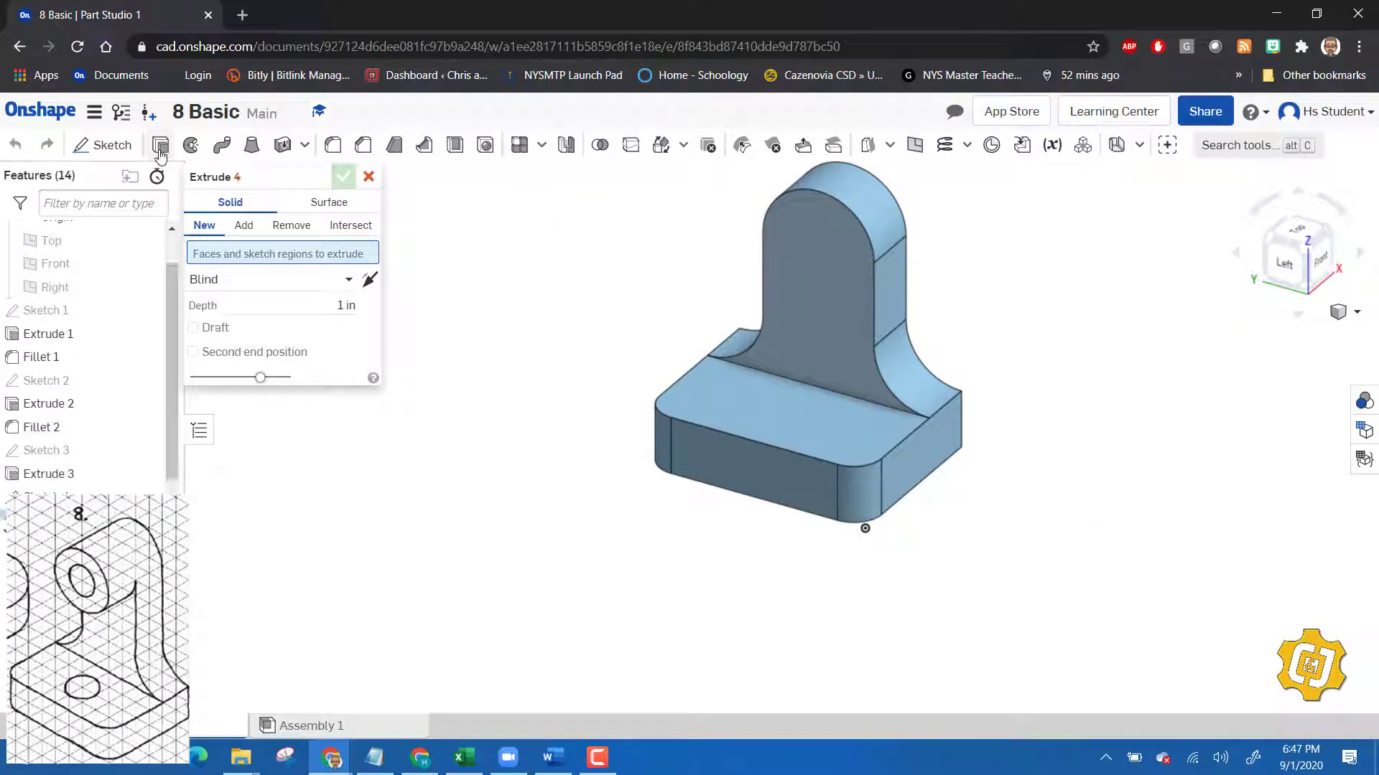
{"action": "left_click", "coordinate": [290, 225]}
{"action": "left_click", "coordinate": [820, 255]}
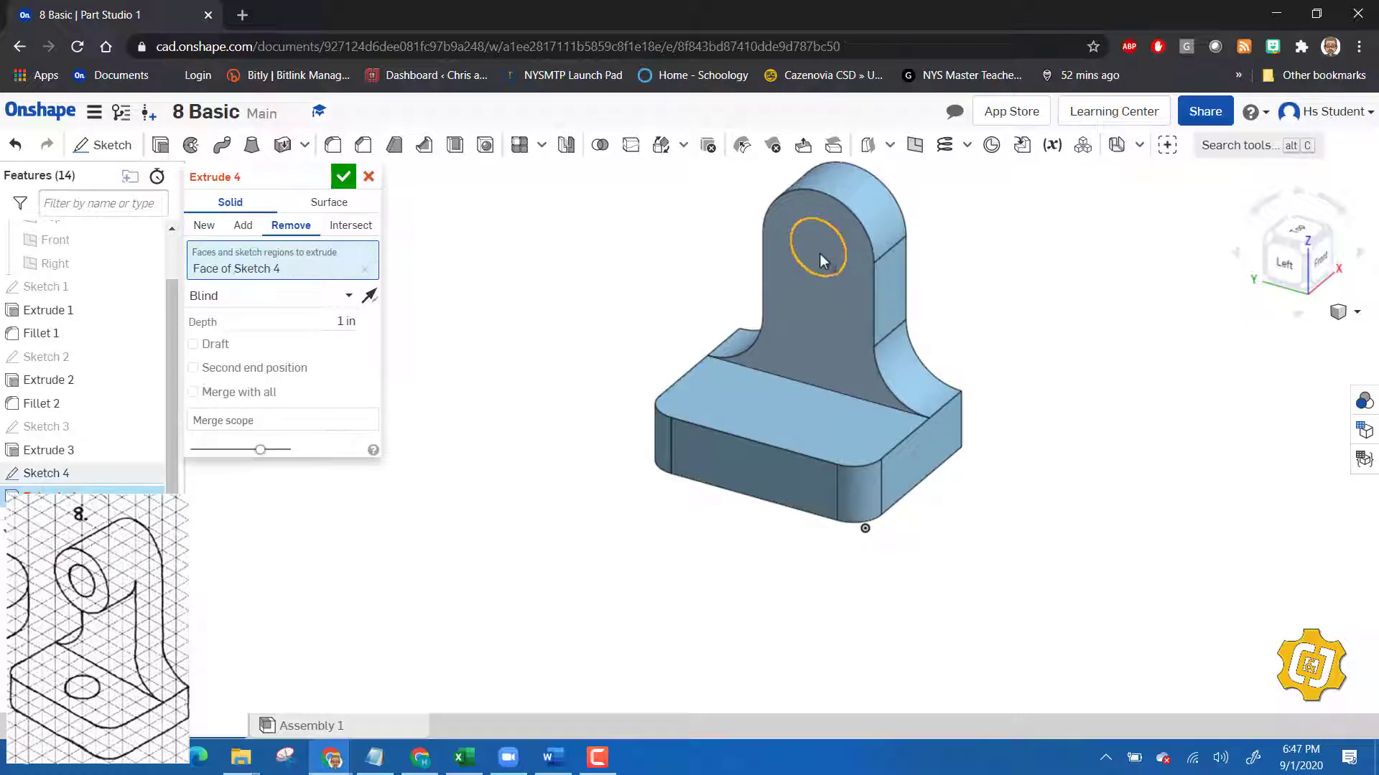
{"action": "left_click", "coordinate": [346, 296]}
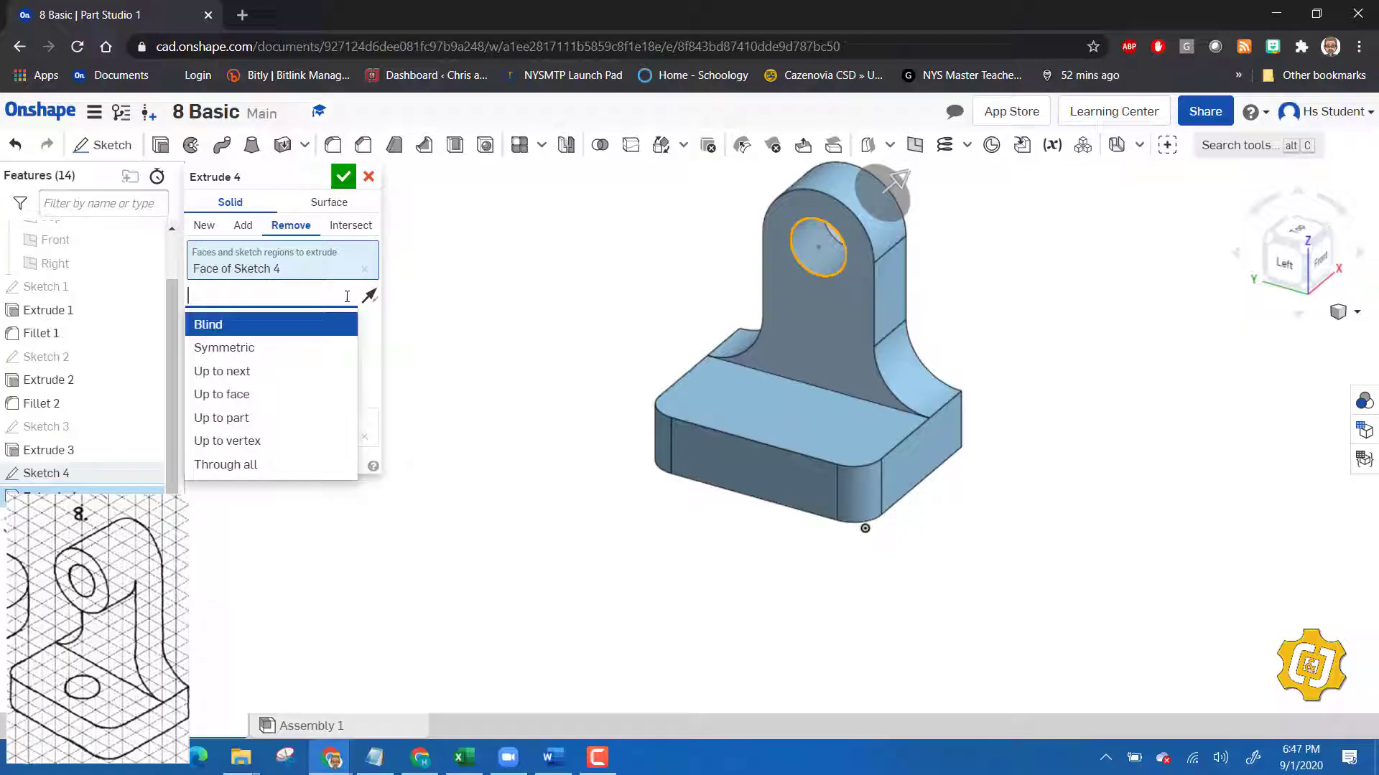
{"action": "left_click", "coordinate": [269, 467]}
{"action": "left_click", "coordinate": [343, 177]}
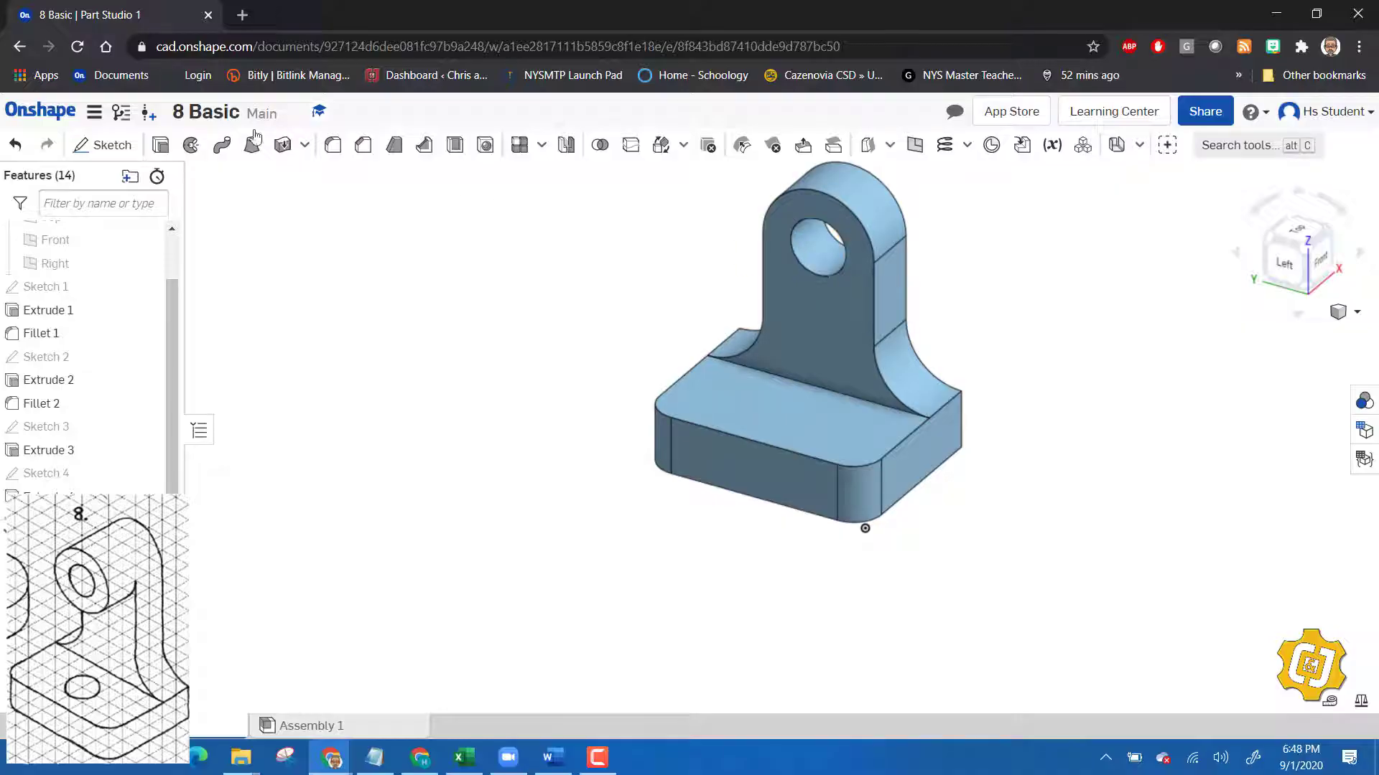
- Sketch a circle centred on the hole on the upright's front face and finish Sketch 5
{"action": "left_click", "coordinate": [106, 144]}
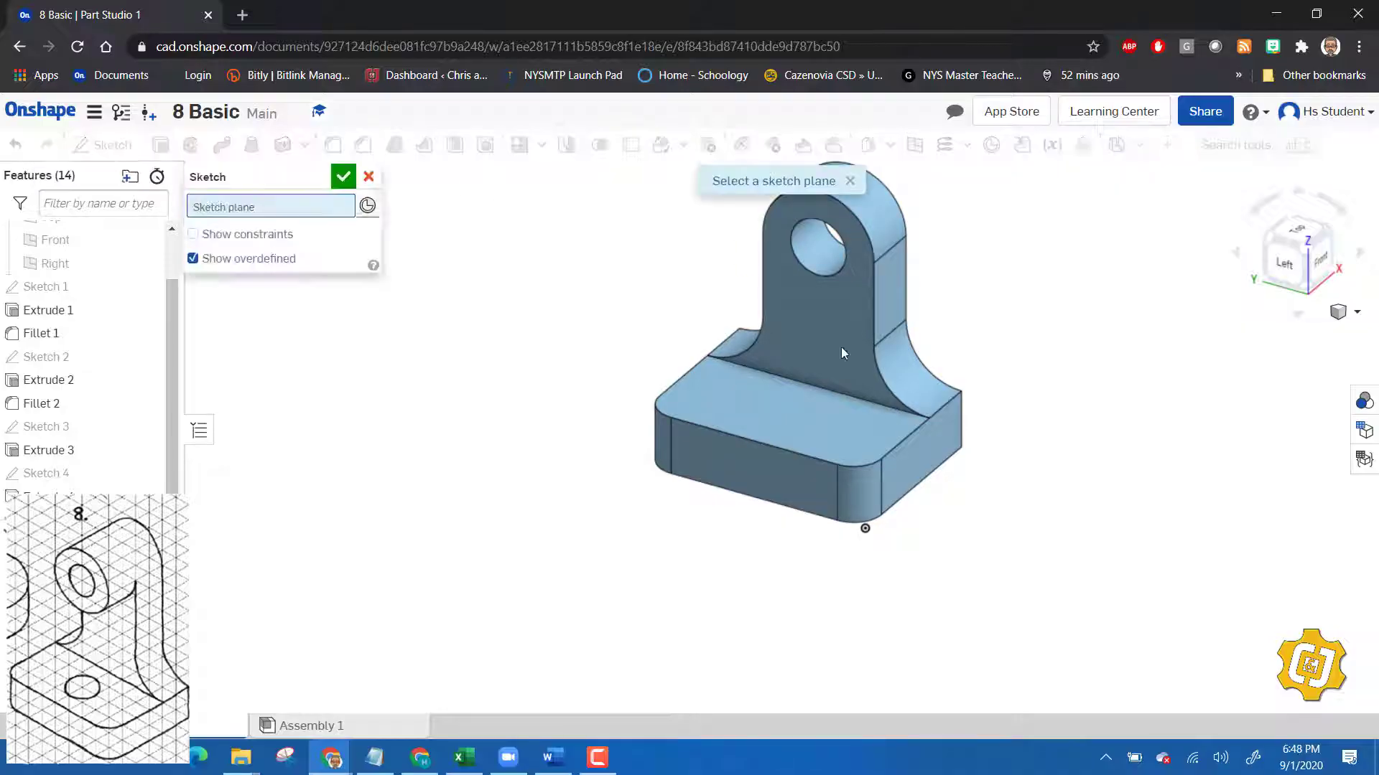
{"action": "left_click", "coordinate": [807, 326]}
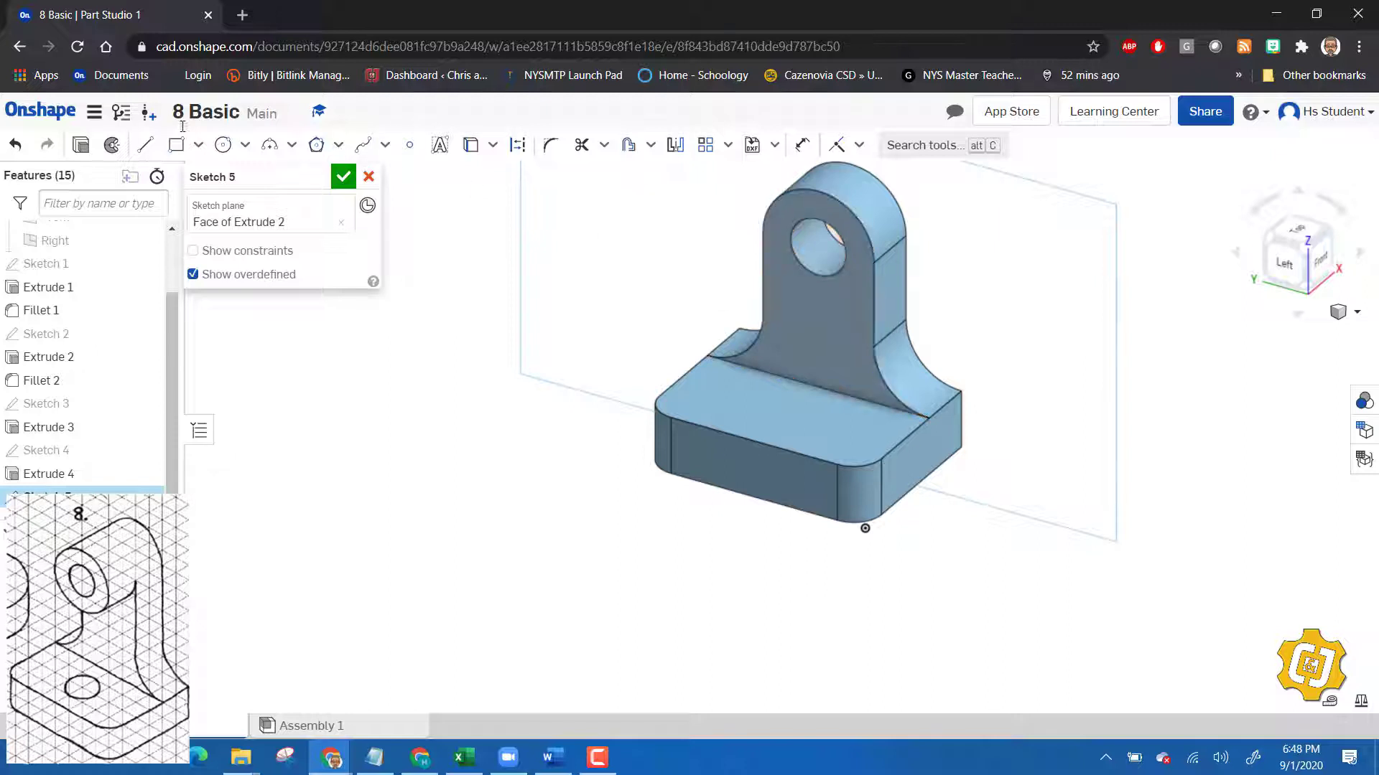
{"action": "left_click", "coordinate": [222, 144]}
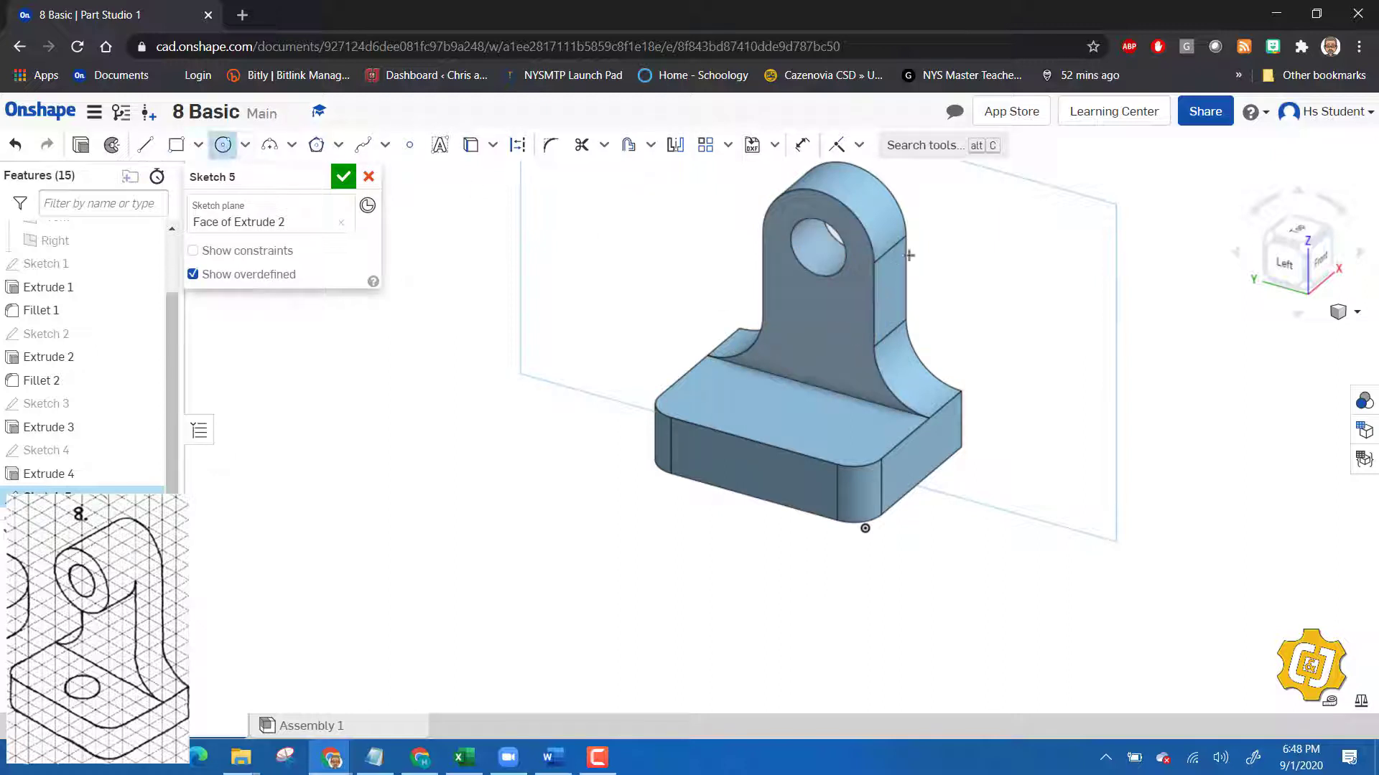
{"action": "left_click", "coordinate": [818, 247]}
{"action": "left_click", "coordinate": [875, 260]}
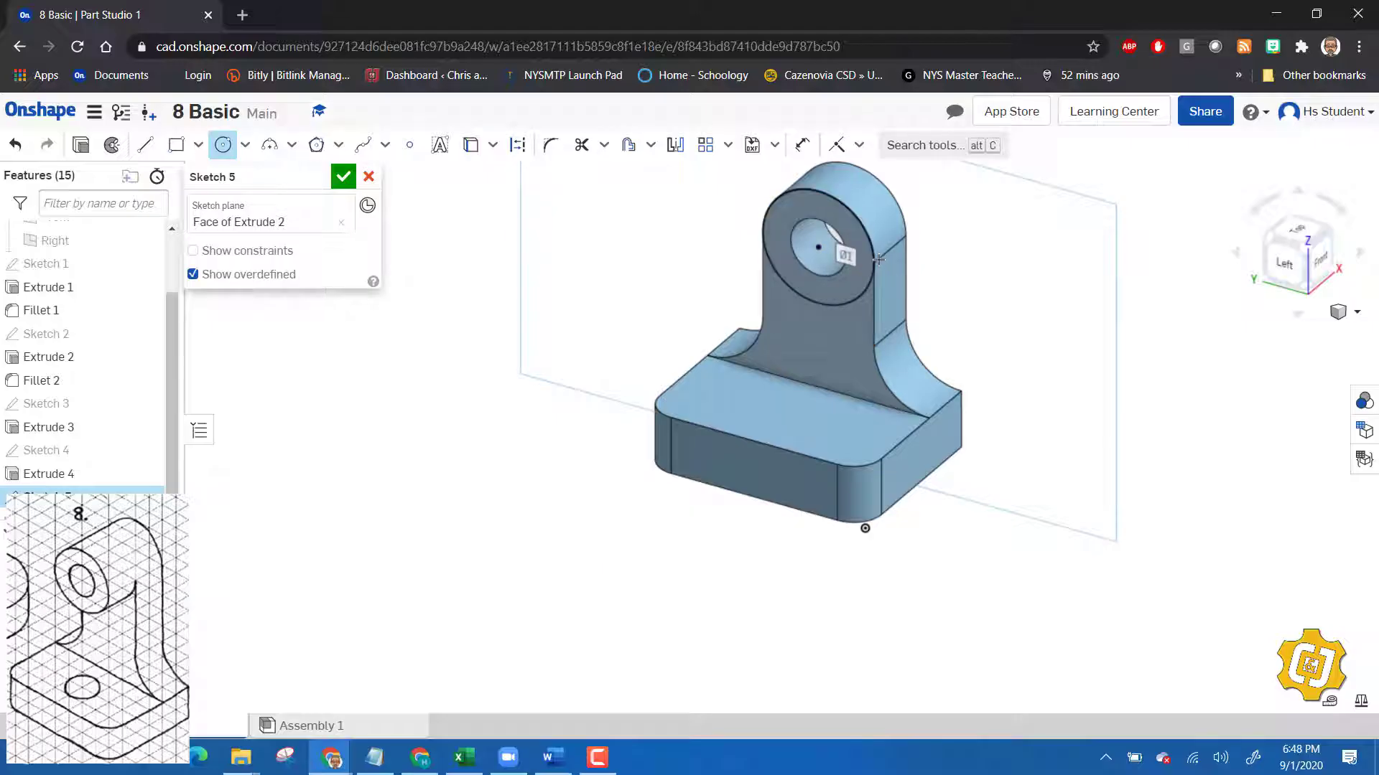
{"action": "left_click", "coordinate": [818, 248]}
{"action": "left_click", "coordinate": [842, 282]}
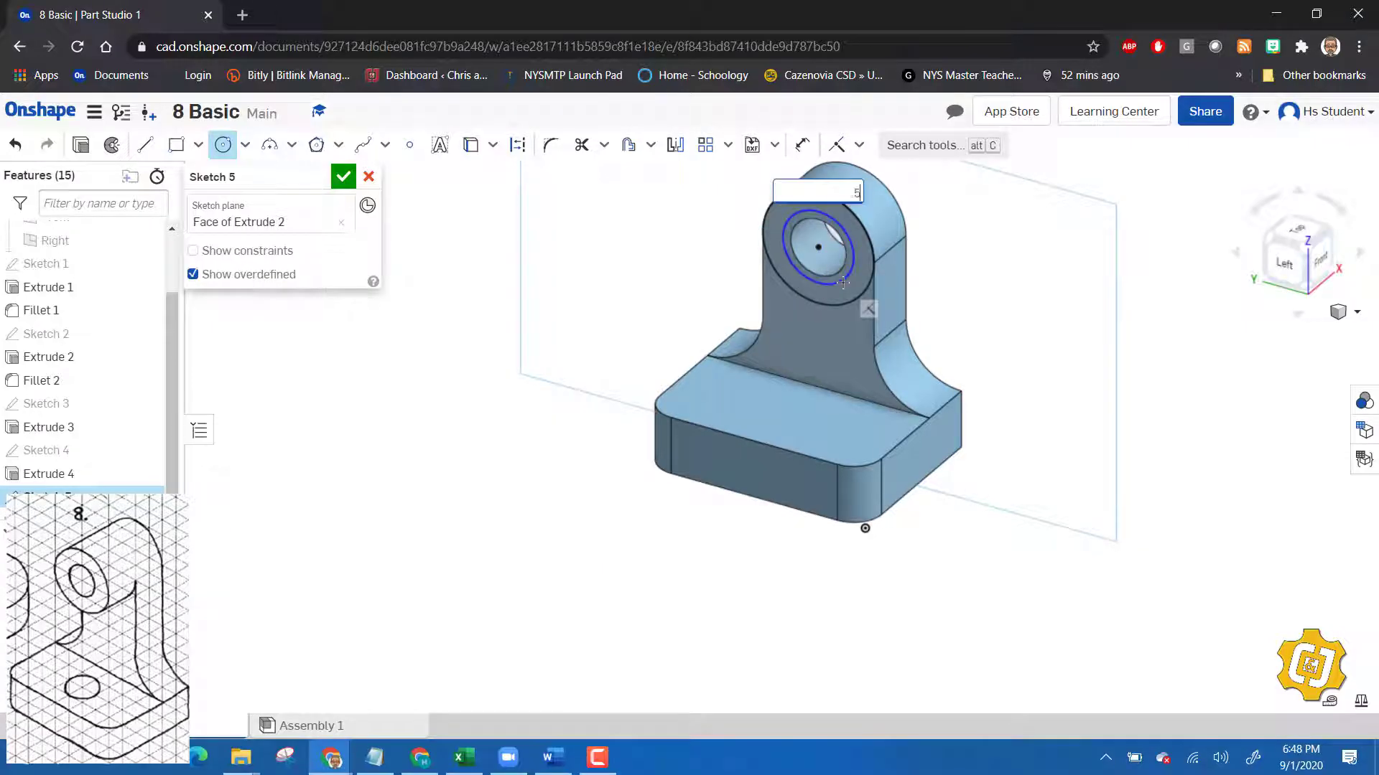
{"action": "key", "text": "ctrl+z"}
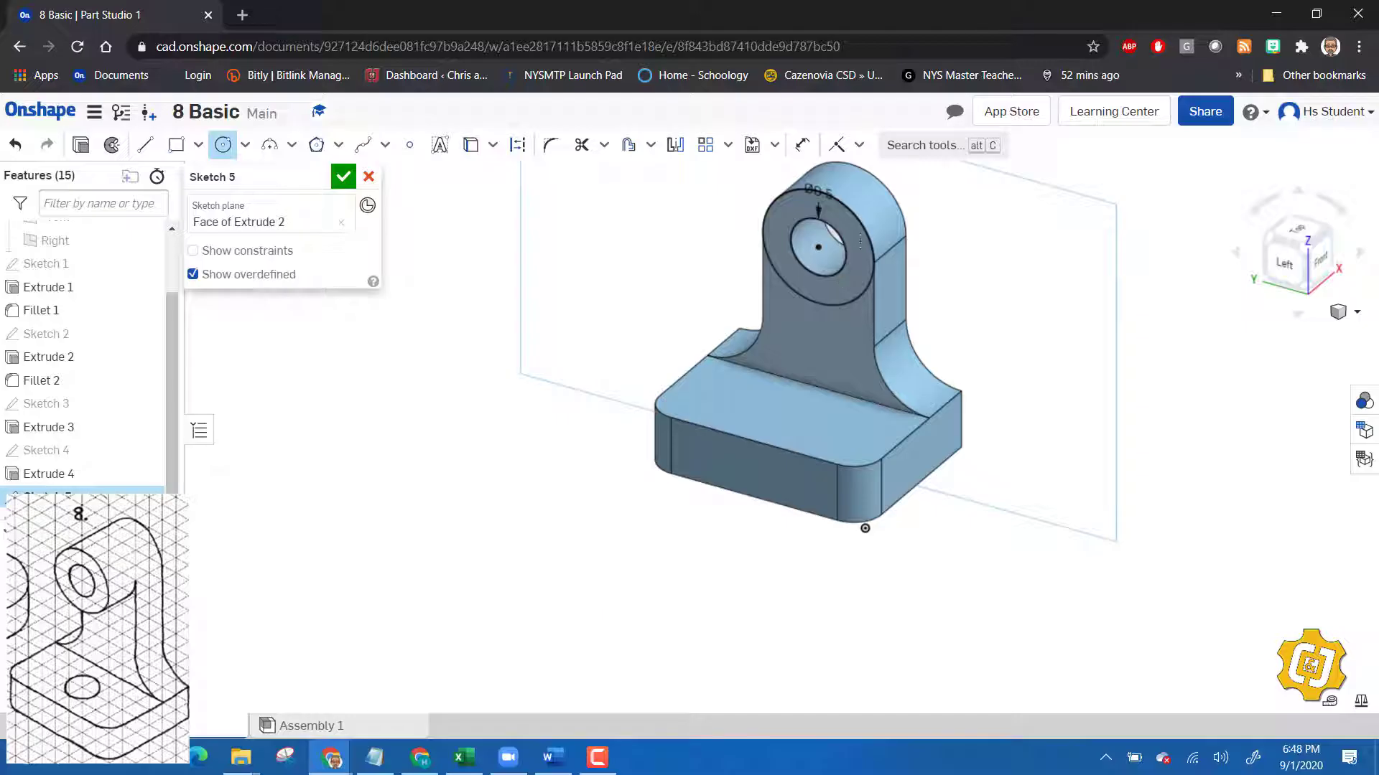
{"action": "left_click", "coordinate": [344, 177]}
- Extrude the Sketch 5 ring around the hole as an added boss
{"action": "left_click", "coordinate": [160, 144]}
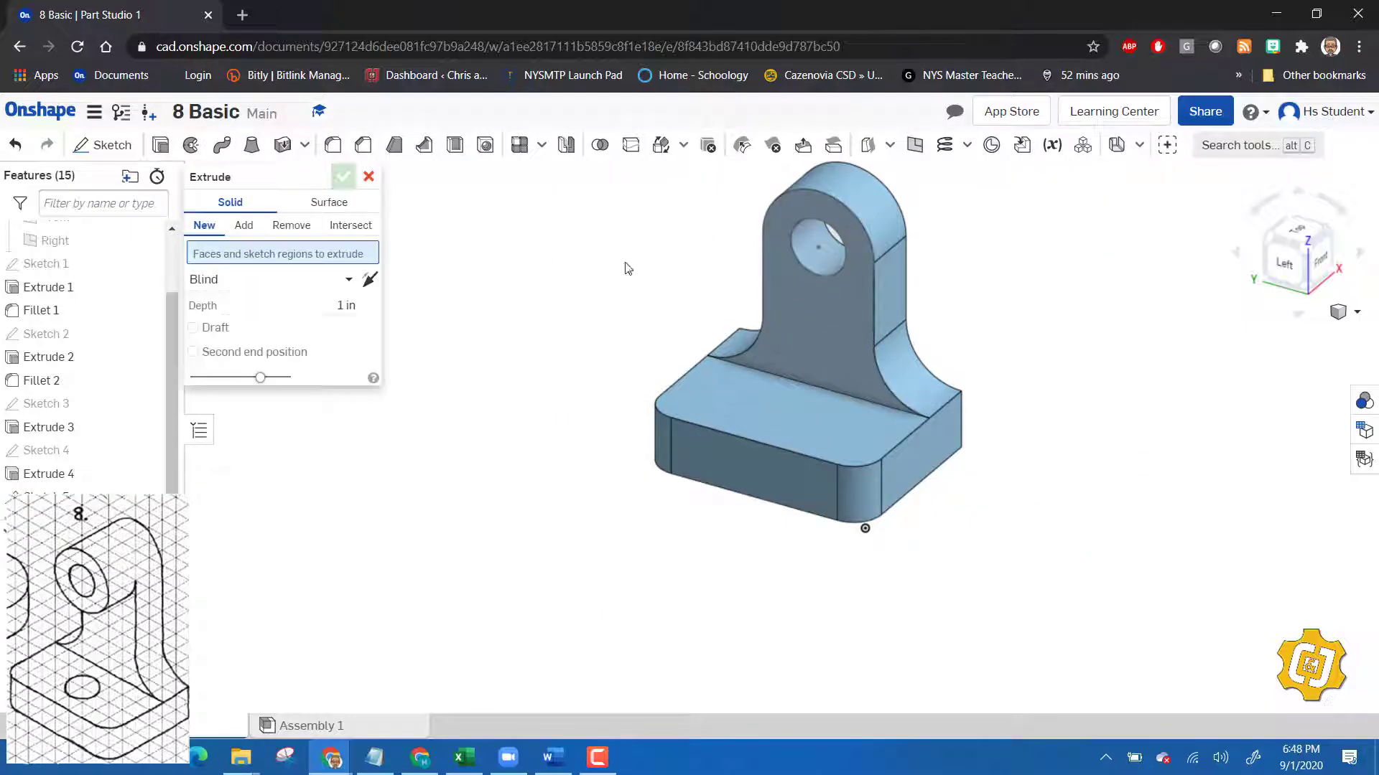
{"action": "left_click", "coordinate": [796, 262]}
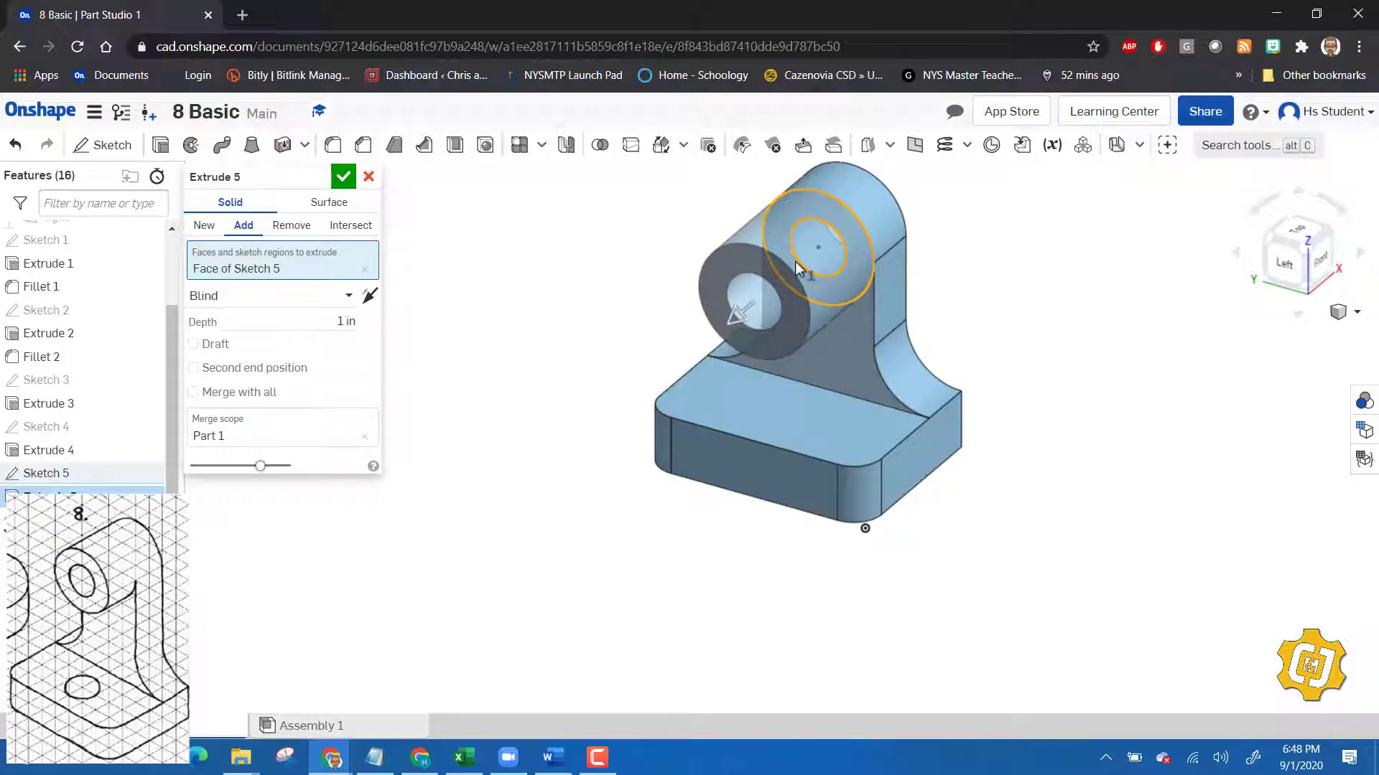
{"action": "key", "text": "Return"}
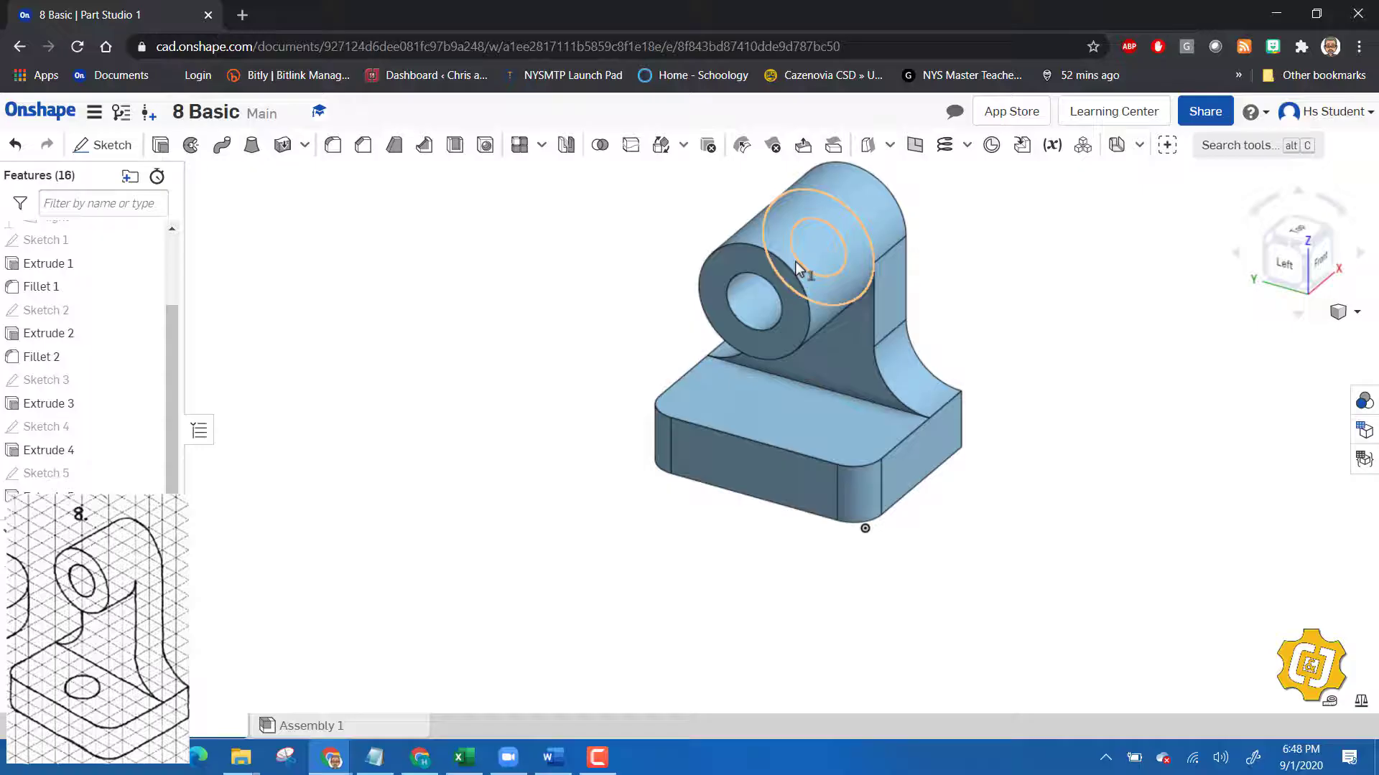
- Edit Extrude 5 so the boss depth is 0.5 in
{"action": "right_click", "coordinate": [61, 495]}
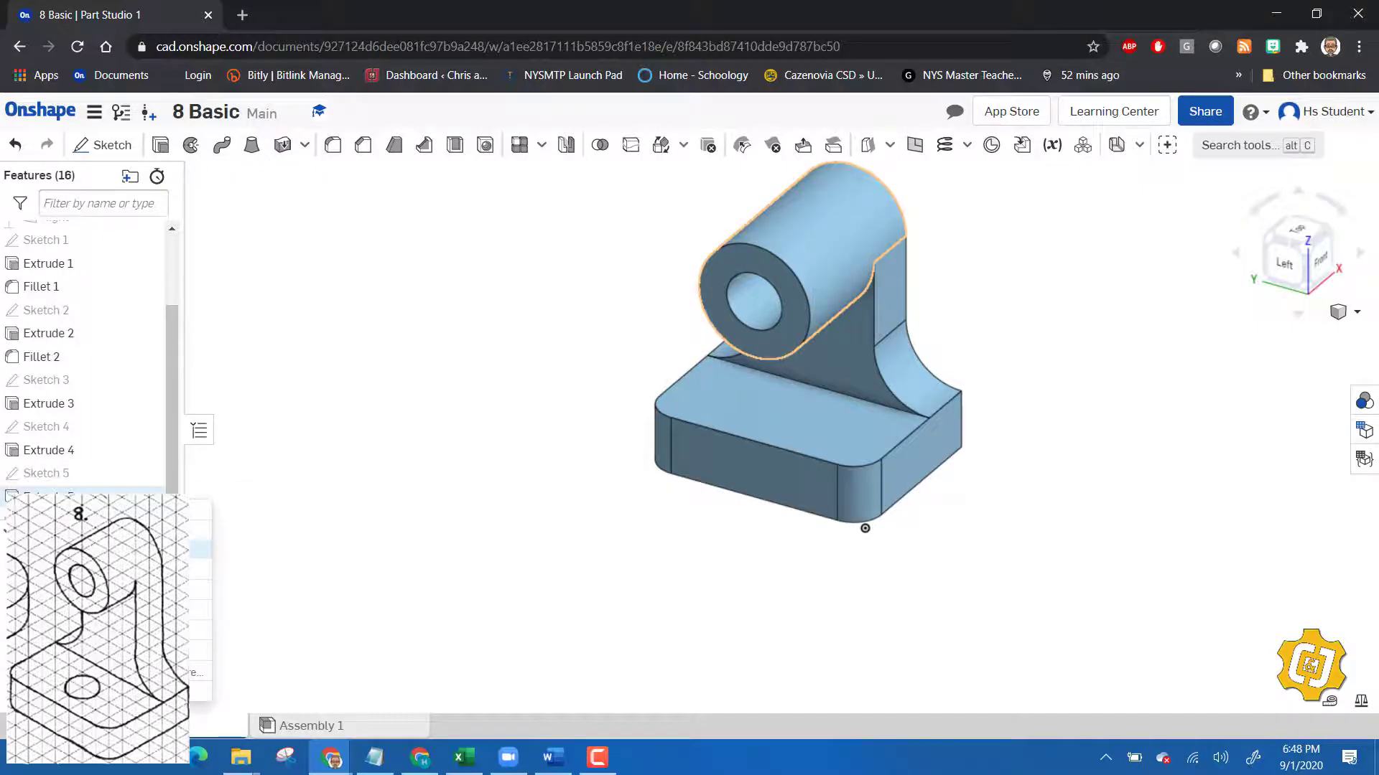
{"action": "left_click", "coordinate": [144, 528]}
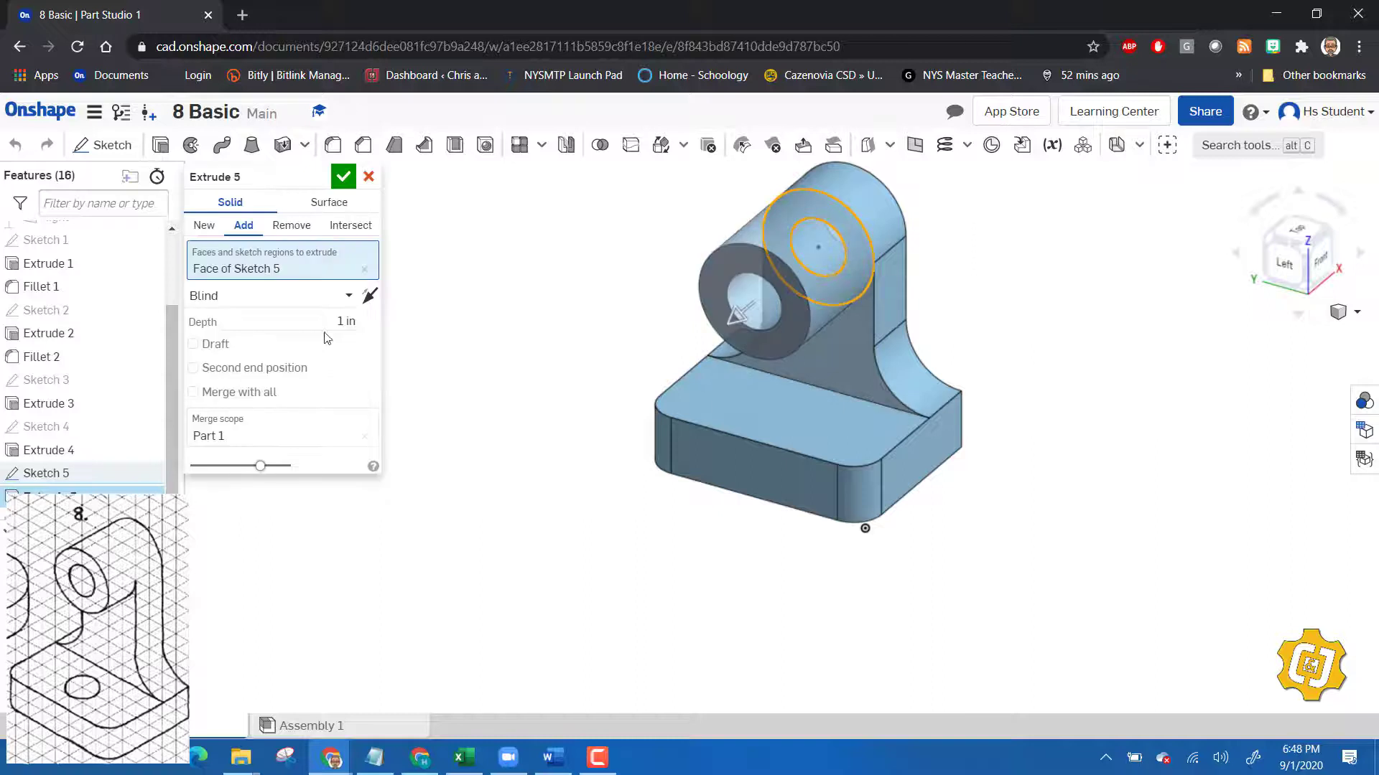
{"action": "left_click", "coordinate": [347, 321]}
{"action": "type", "text": "5"}
{"action": "key", "text": "Return"}
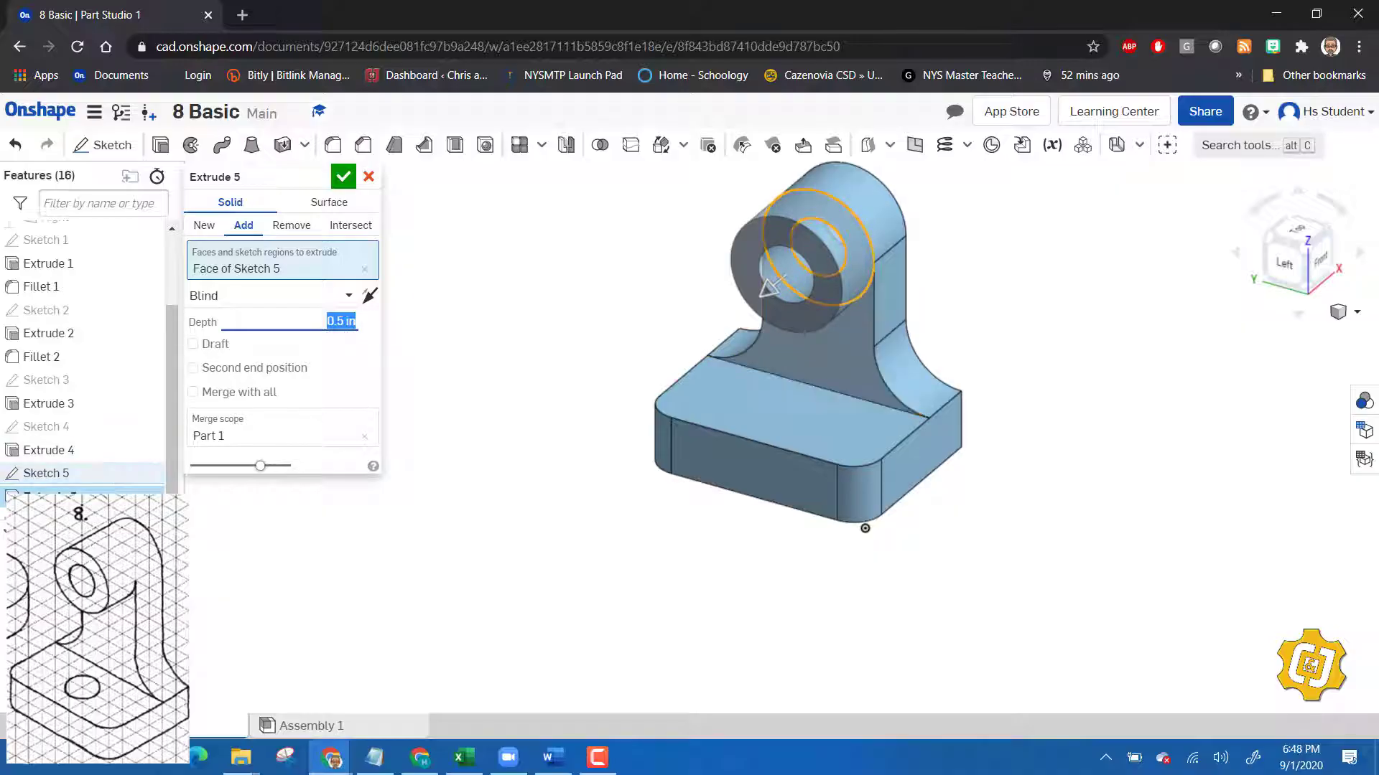
{"action": "left_click", "coordinate": [343, 177]}
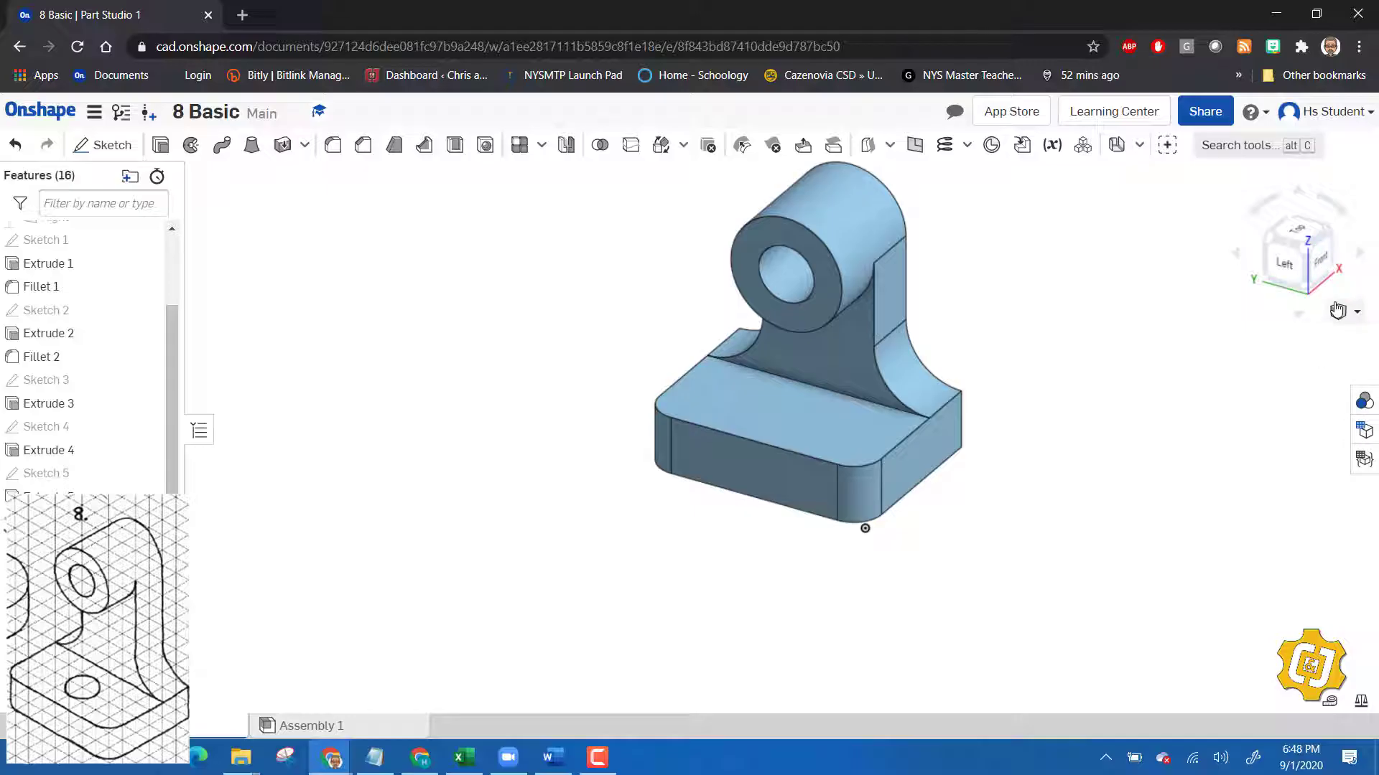
- Orbit around the part from isometric, then view it square-on from the left
{"action": "left_click", "coordinate": [1328, 239]}
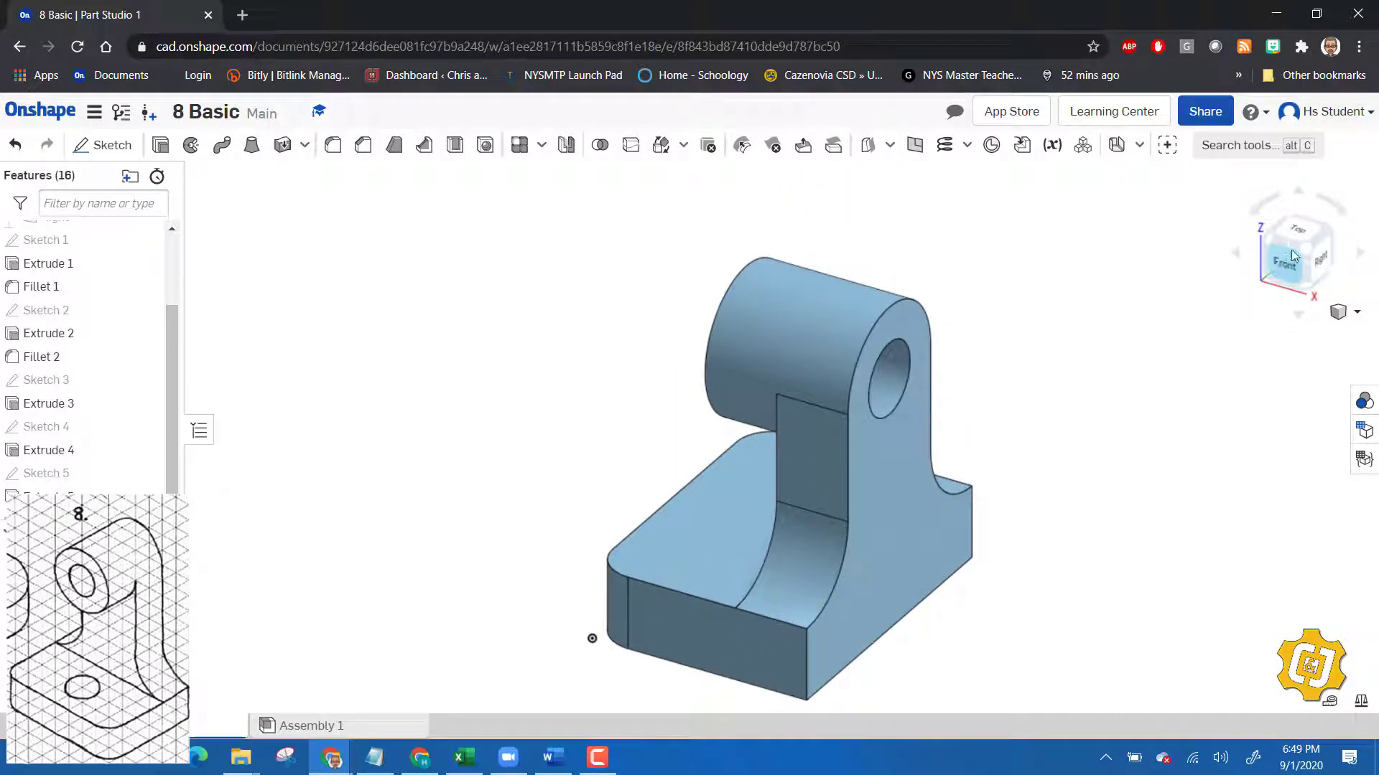
{"action": "right_click_drag", "start_coordinate": [592, 638], "coordinate": [1063, 507]}
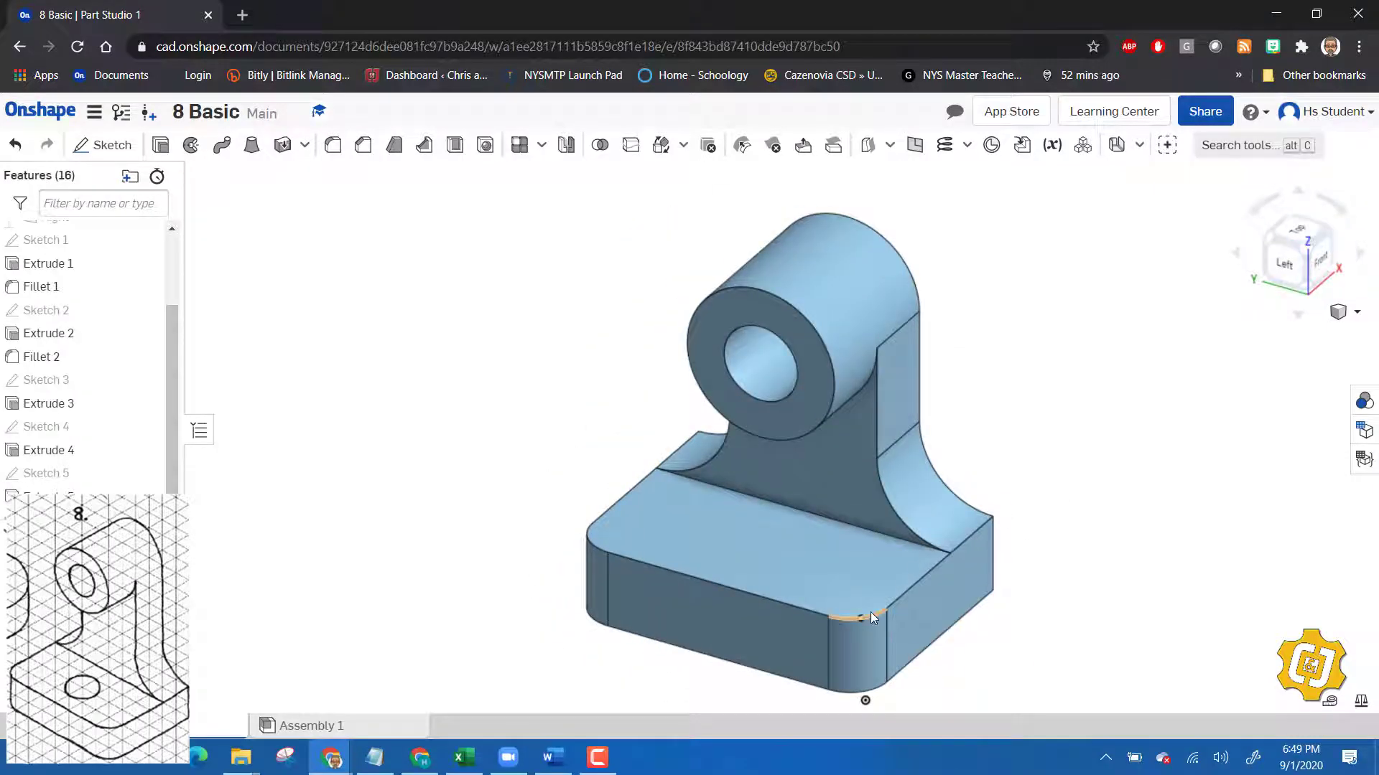
{"action": "scroll", "coordinate": [870, 610], "scroll_direction": "up", "scroll_amount": 5}
{"action": "scroll", "coordinate": [870, 609], "scroll_direction": "down", "scroll_amount": 5}
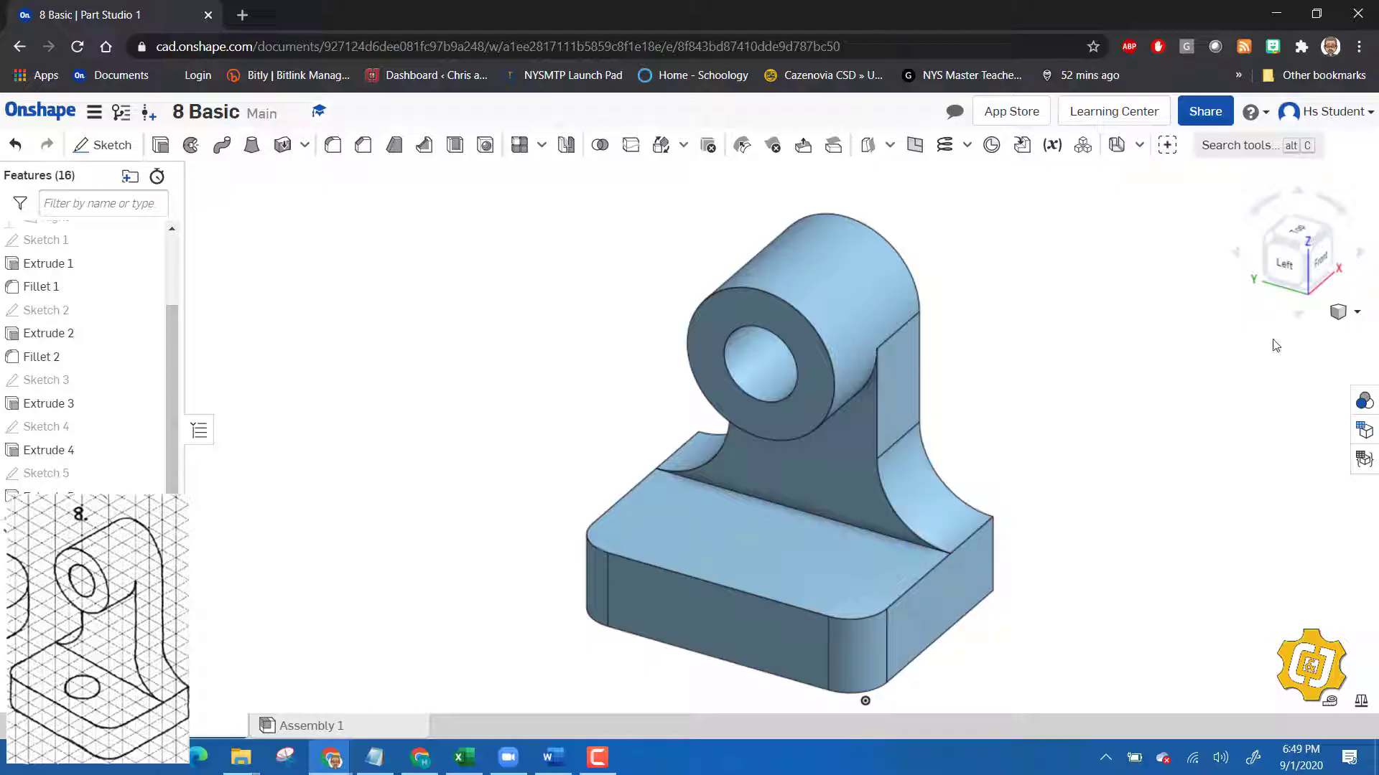
{"action": "left_click", "coordinate": [1280, 265]}
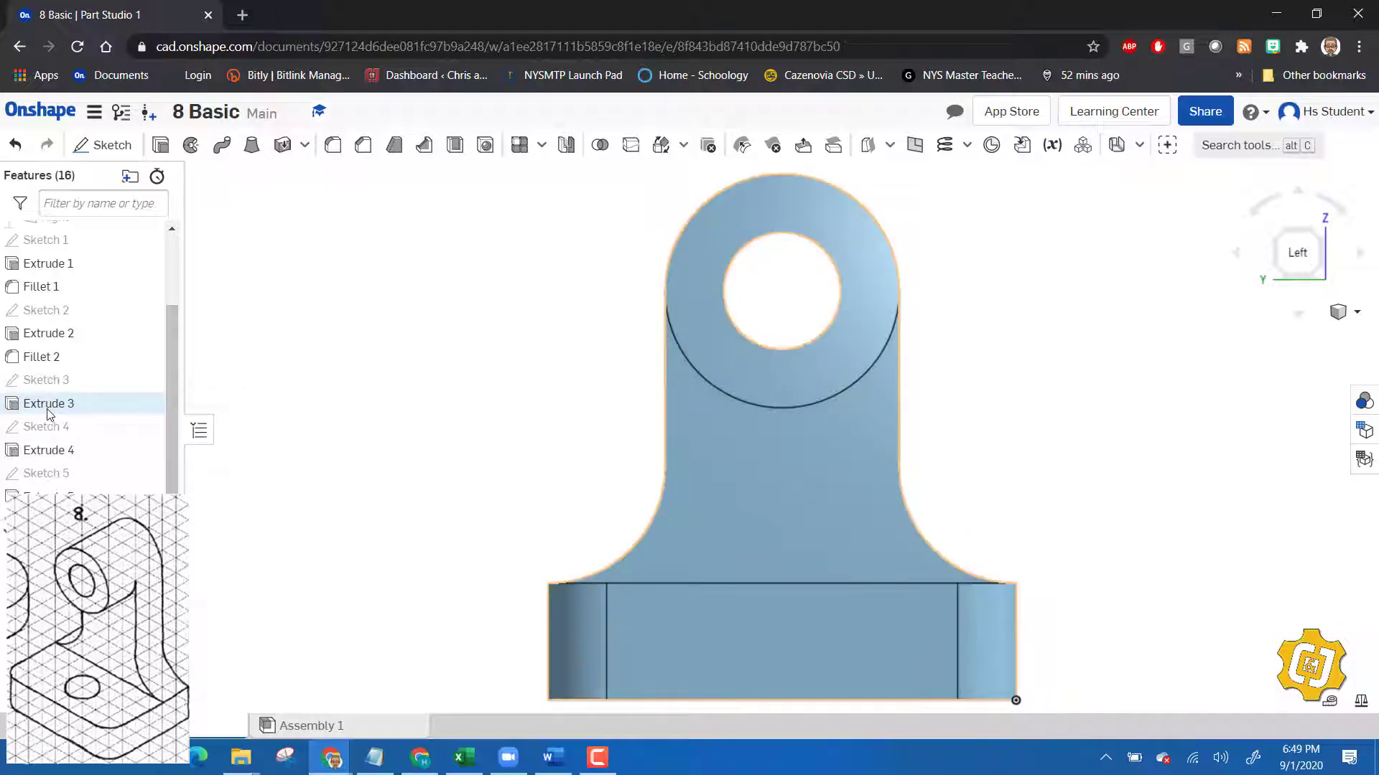
- Open Sketch 2 for editing and close it unchanged
{"action": "left_click", "coordinate": [47, 339]}
{"action": "right_click", "coordinate": [48, 339]}
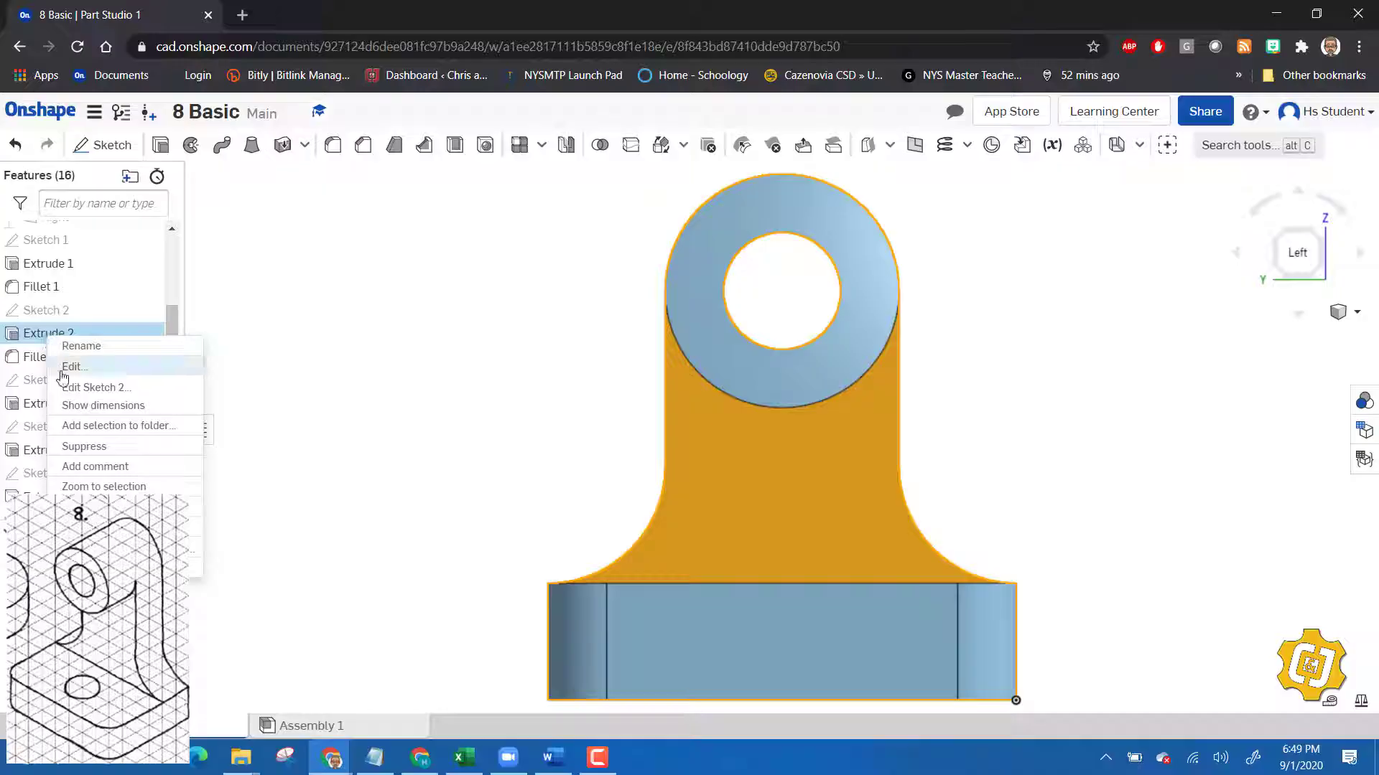
{"action": "left_click", "coordinate": [86, 388]}
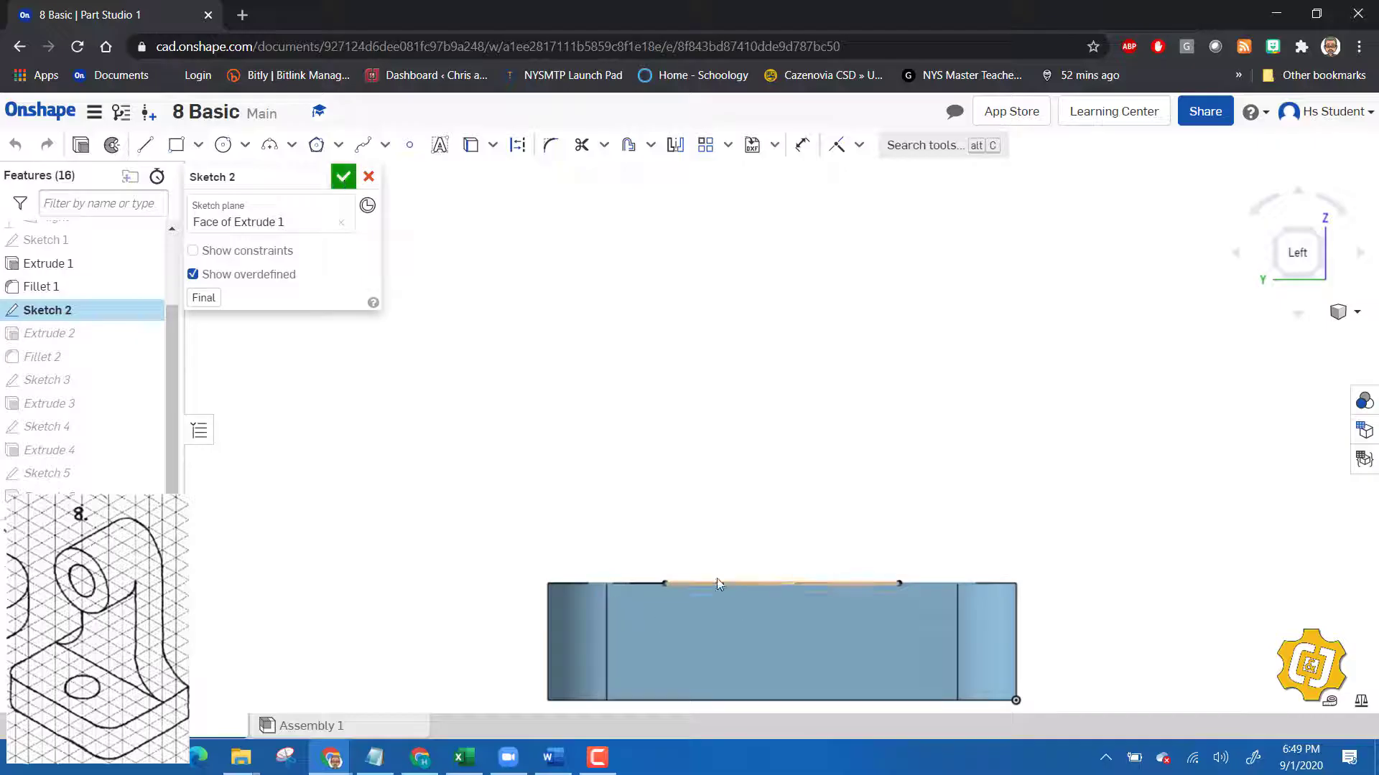
{"action": "left_click", "coordinate": [344, 179]}
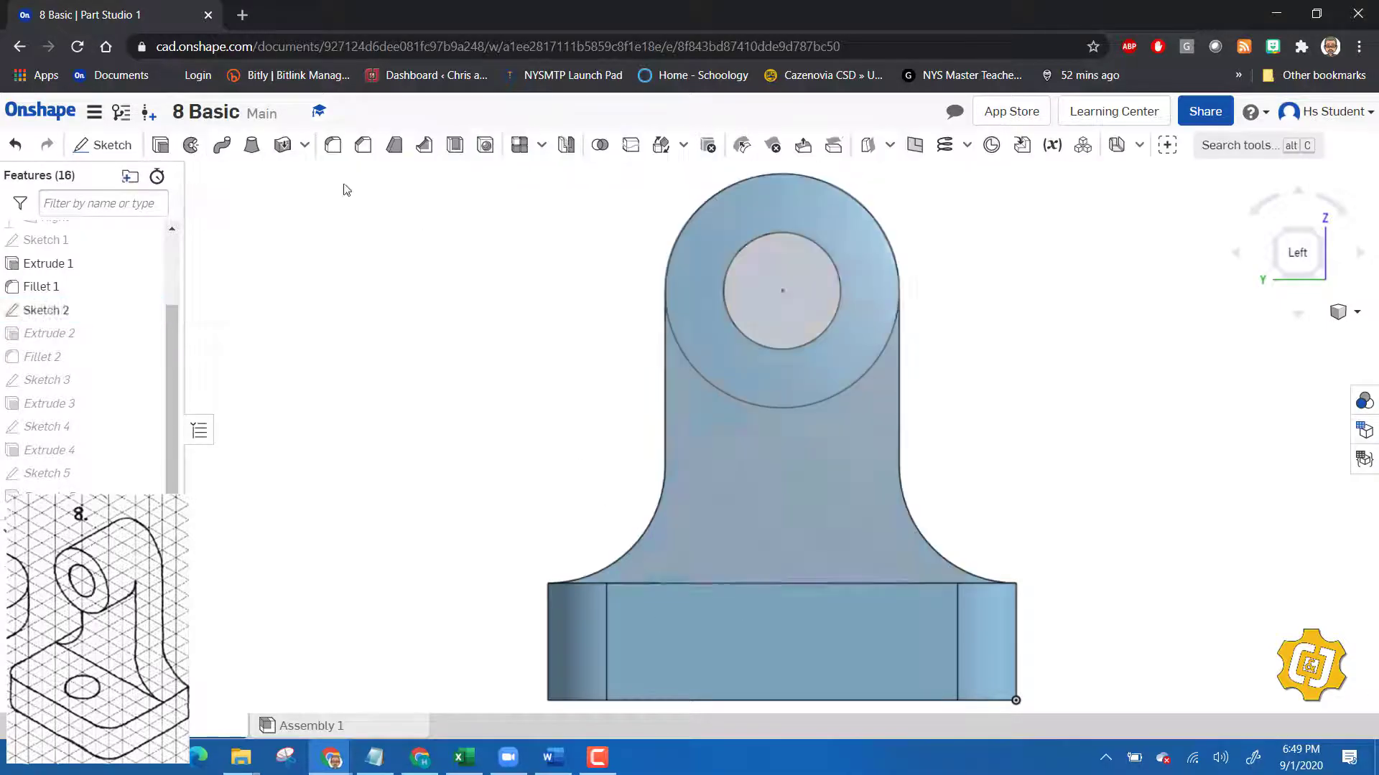
- Change Extrude 2's depth from 1.25 in to 1.75 in
{"action": "right_click", "coordinate": [51, 342]}
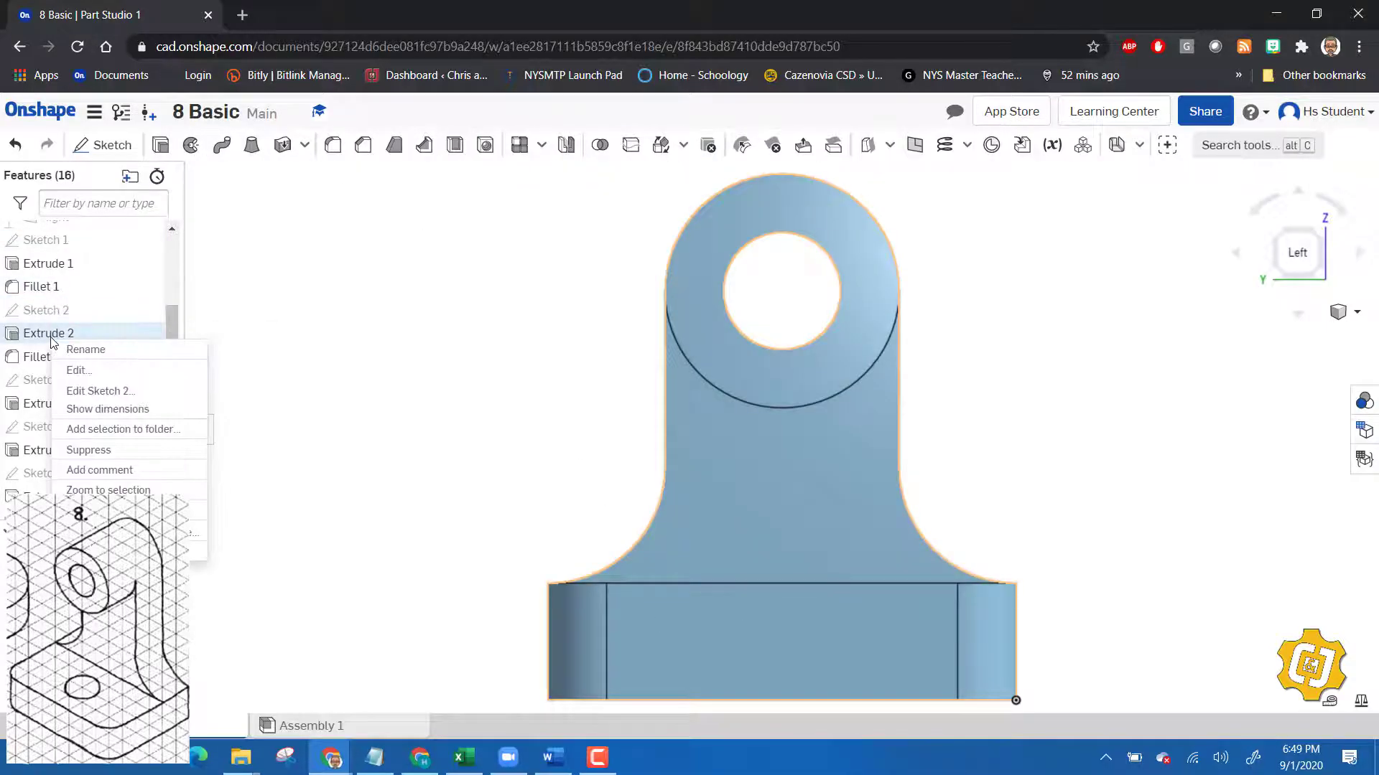
{"action": "left_click", "coordinate": [68, 370]}
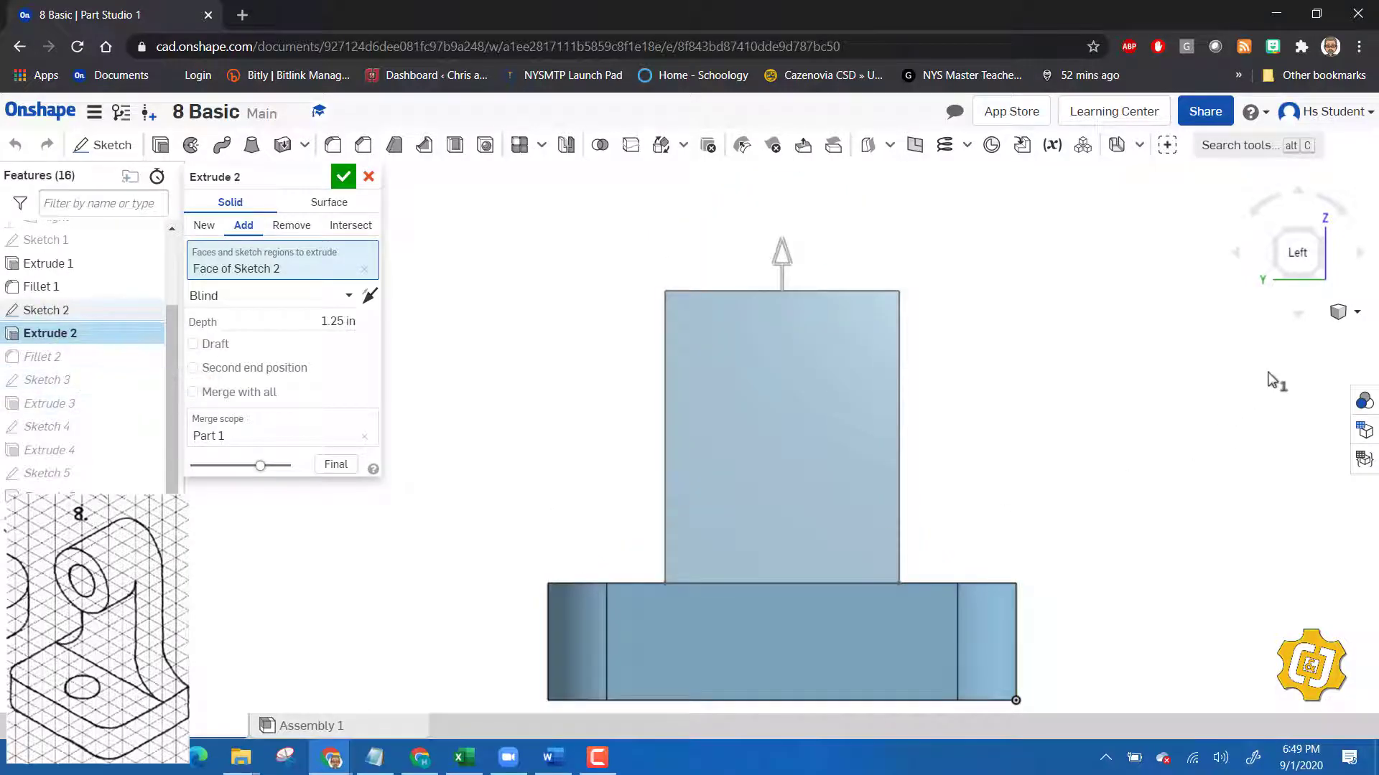
{"action": "left_click", "coordinate": [332, 321]}
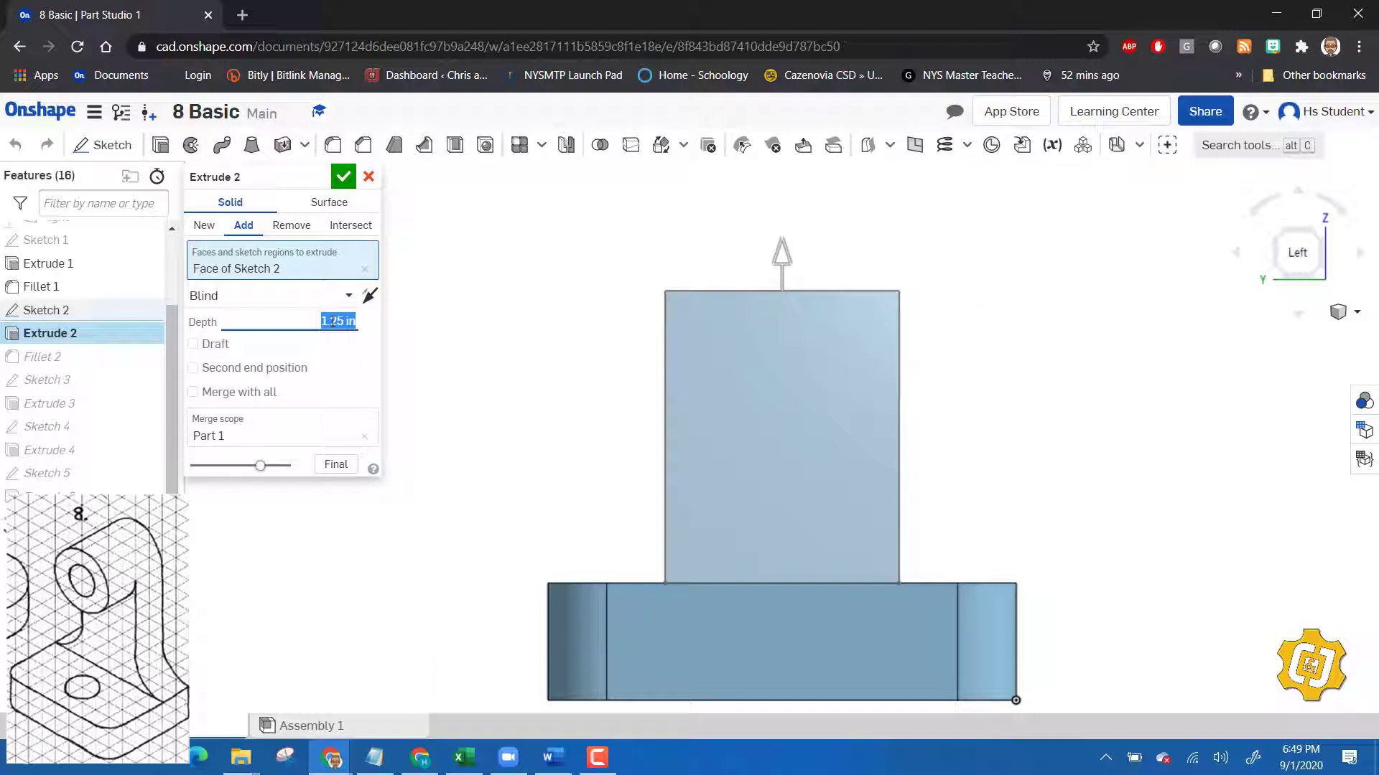
{"action": "left_click_drag", "start_coordinate": [333, 318], "coordinate": [328, 321]}
{"action": "type", "text": "1.75"}
{"action": "key", "text": "Return"}
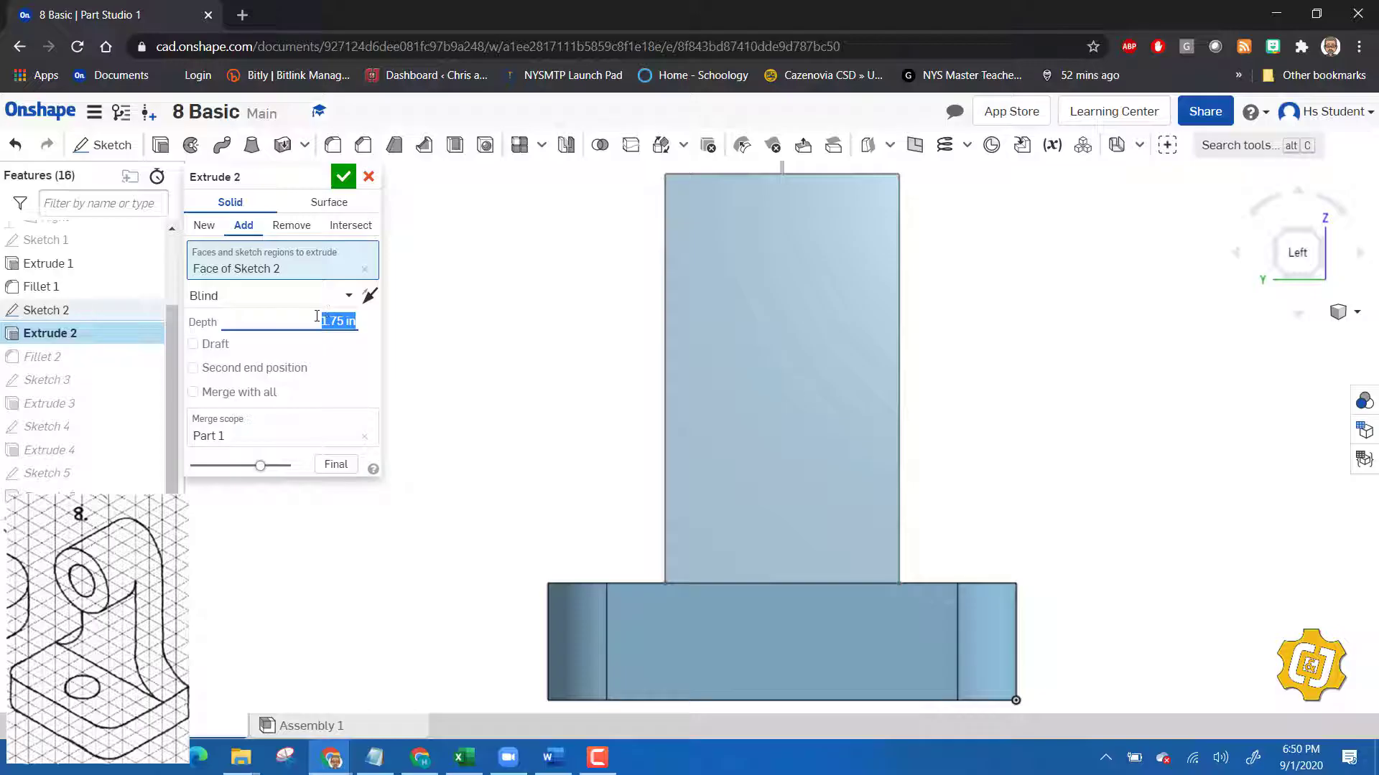
{"action": "left_click", "coordinate": [342, 180]}
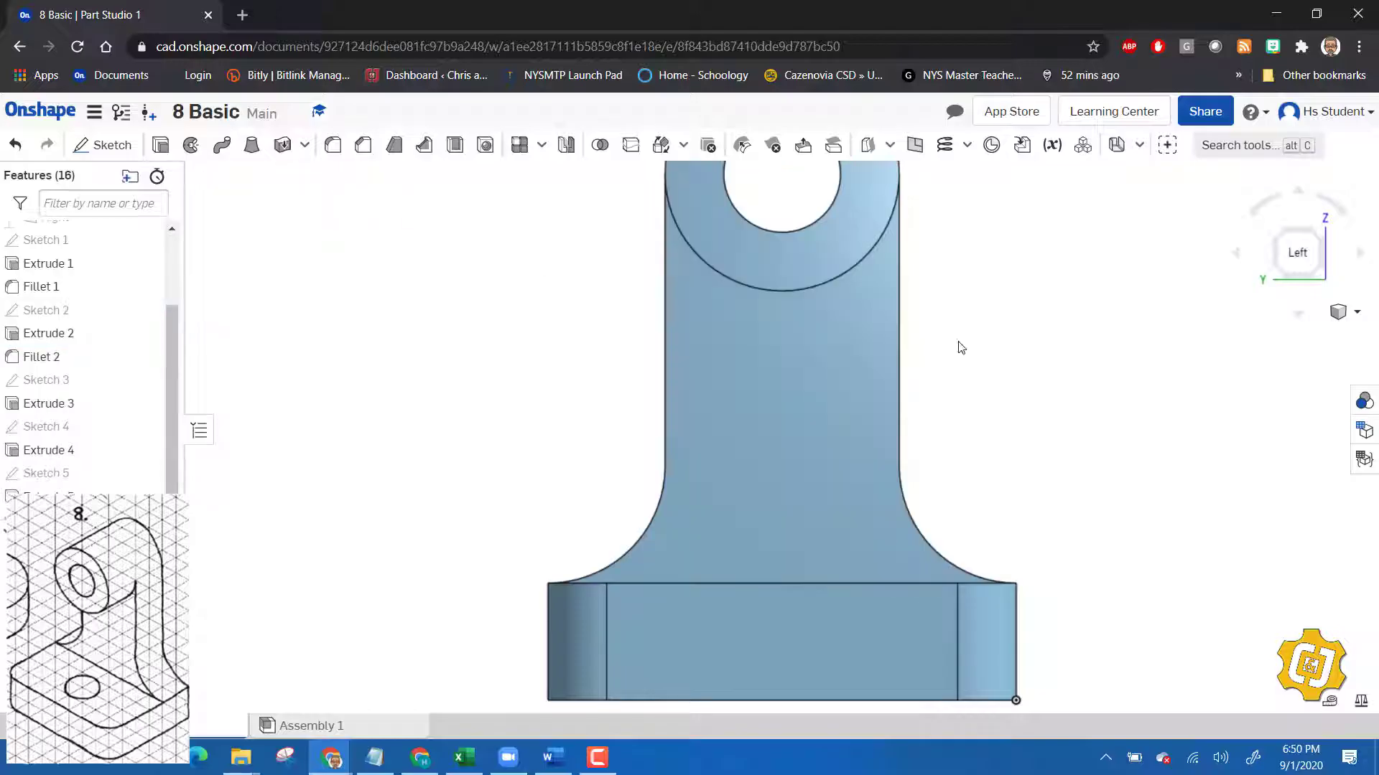
{"action": "scroll", "coordinate": [1181, 388], "scroll_direction": "down", "scroll_amount": 3}
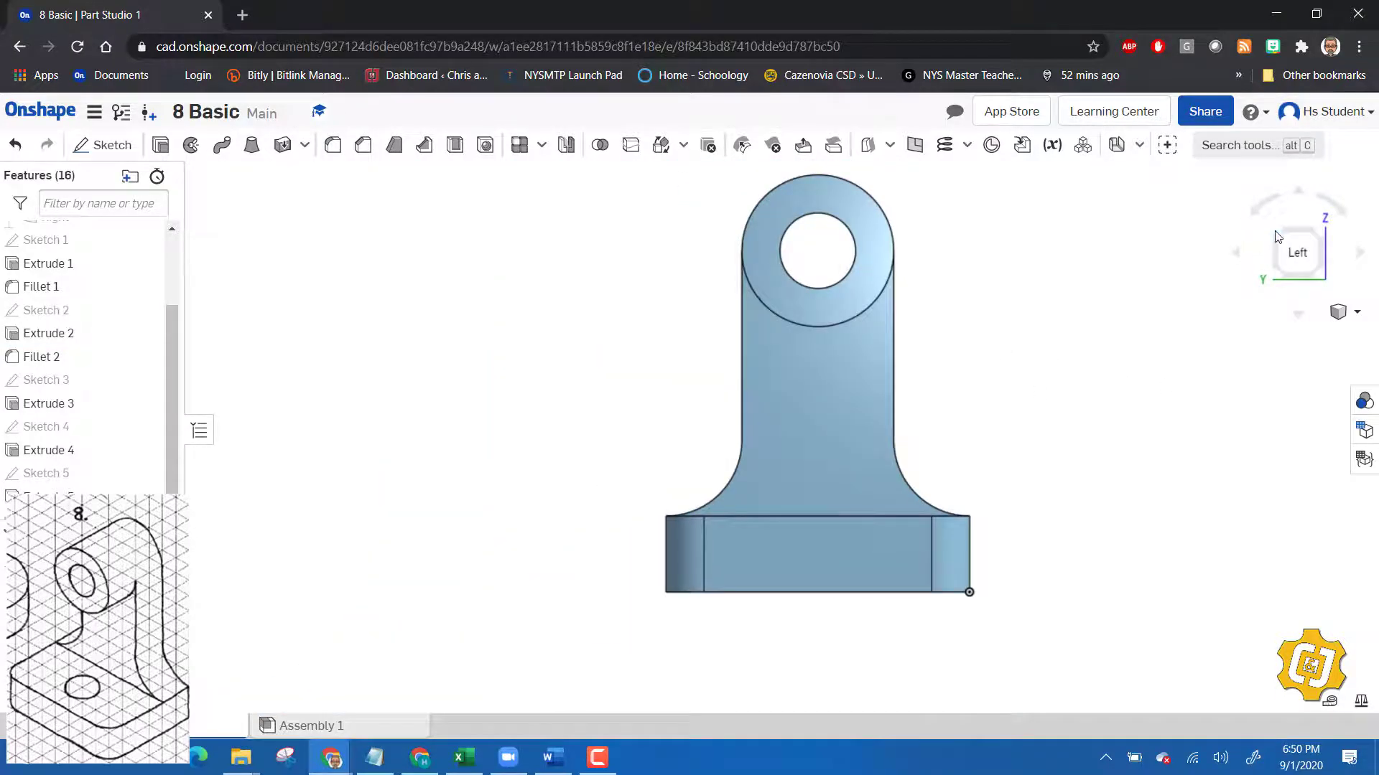
- Rotate the model to an isometric view using the view cube corners
{"action": "left_click", "coordinate": [1279, 238]}
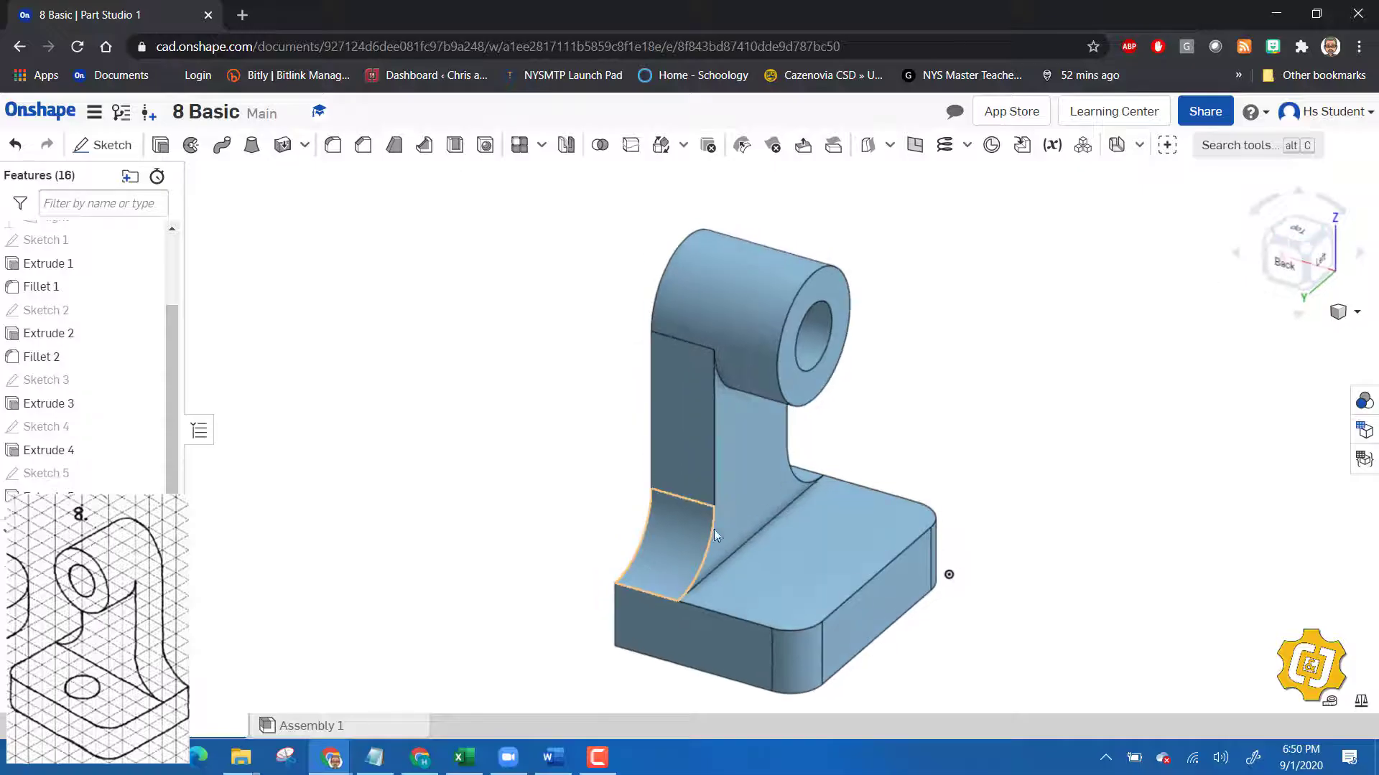
{"action": "left_click", "coordinate": [1314, 254]}
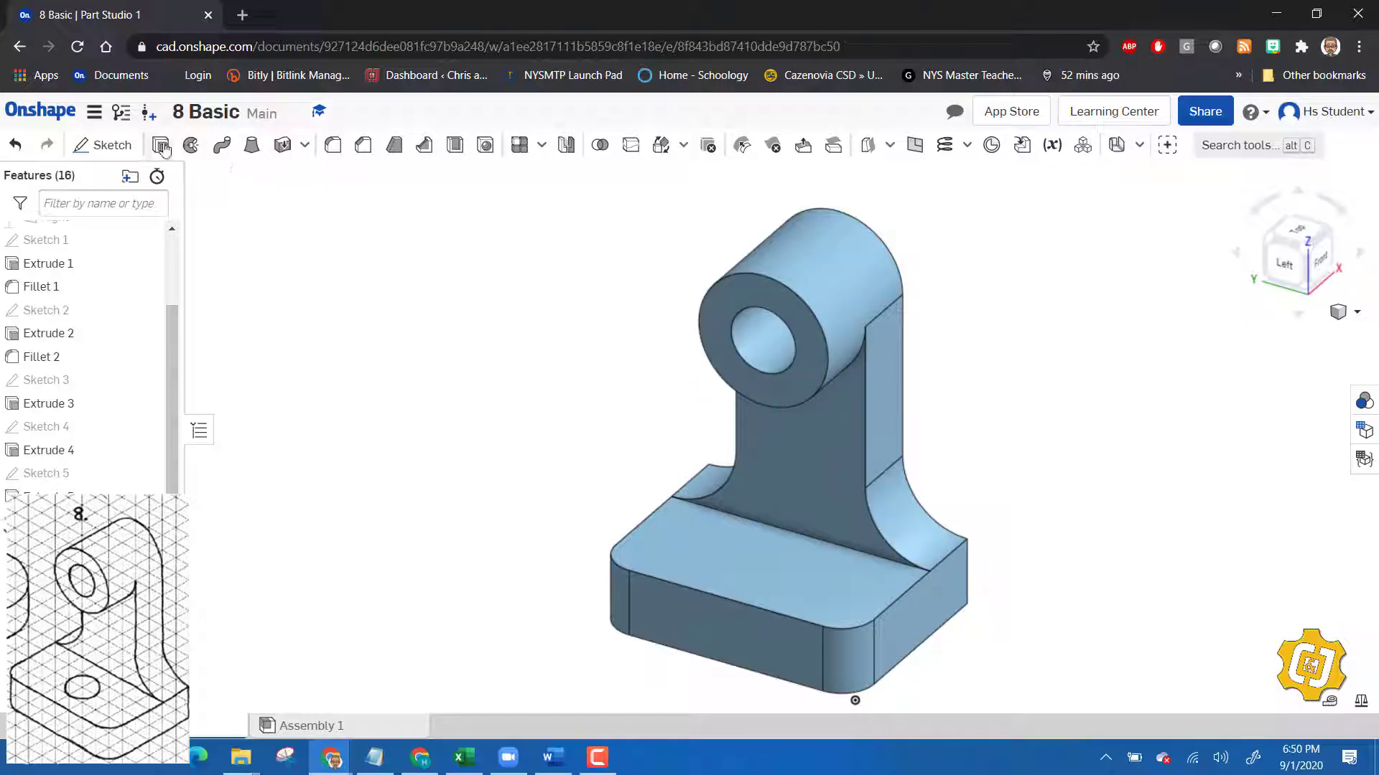
- On the base's top face, sketch a circle with a construction line from its centre
{"action": "left_click", "coordinate": [103, 148]}
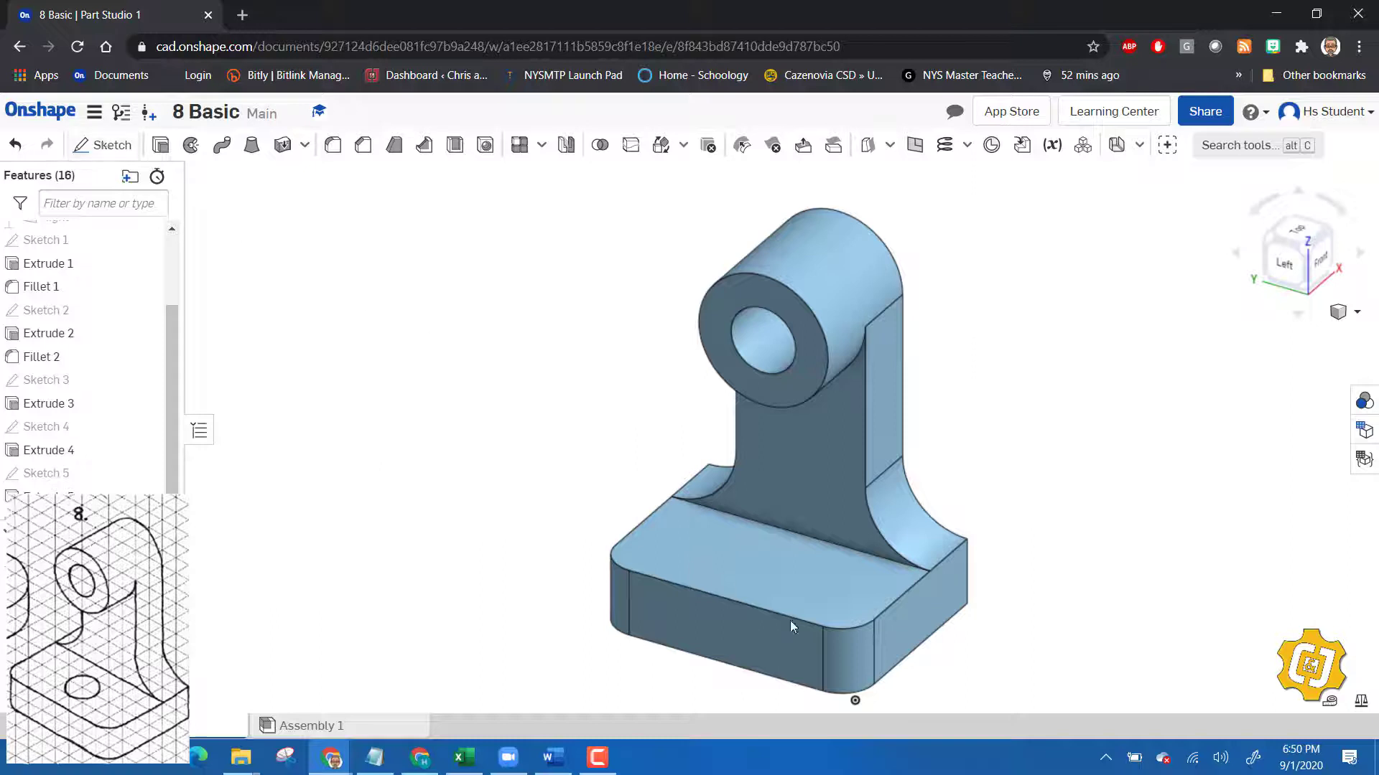
{"action": "left_click", "coordinate": [751, 585]}
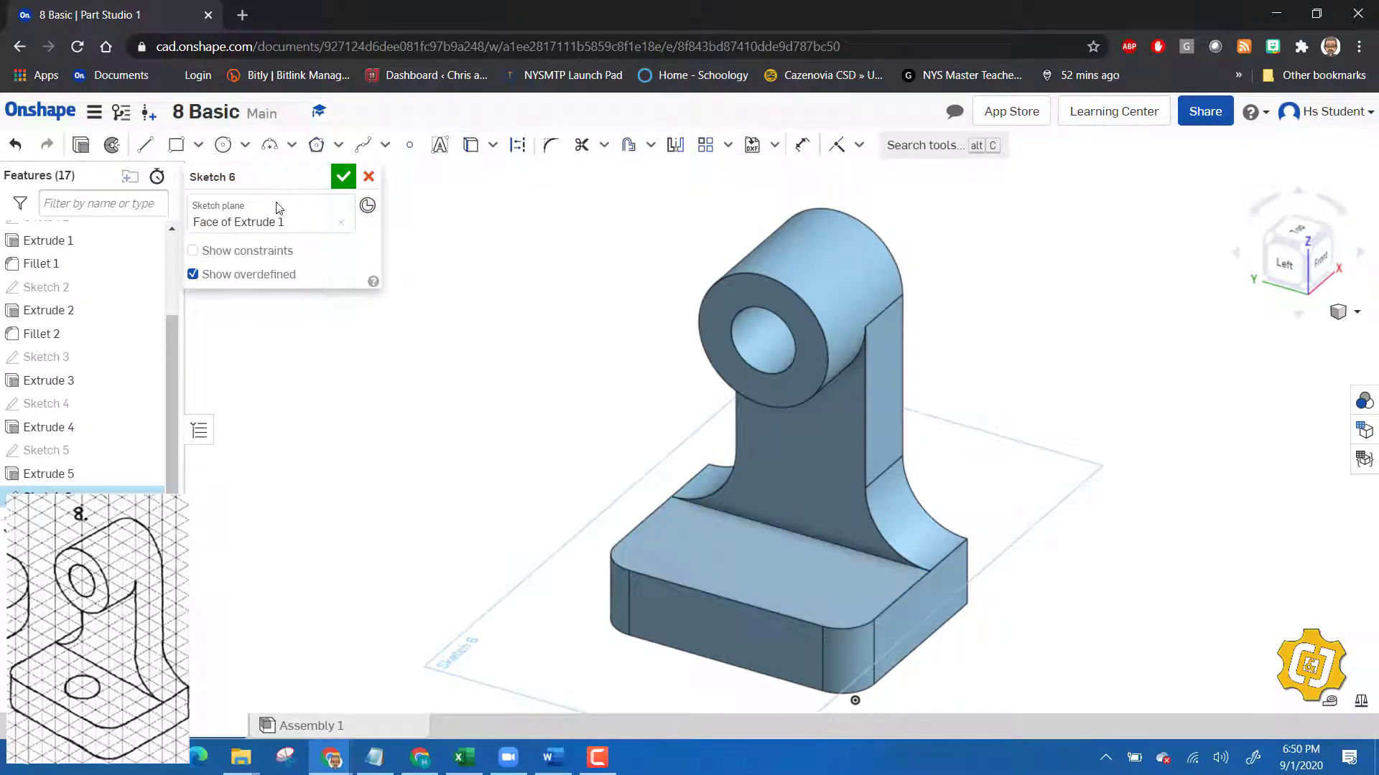
{"action": "left_click", "coordinate": [223, 144]}
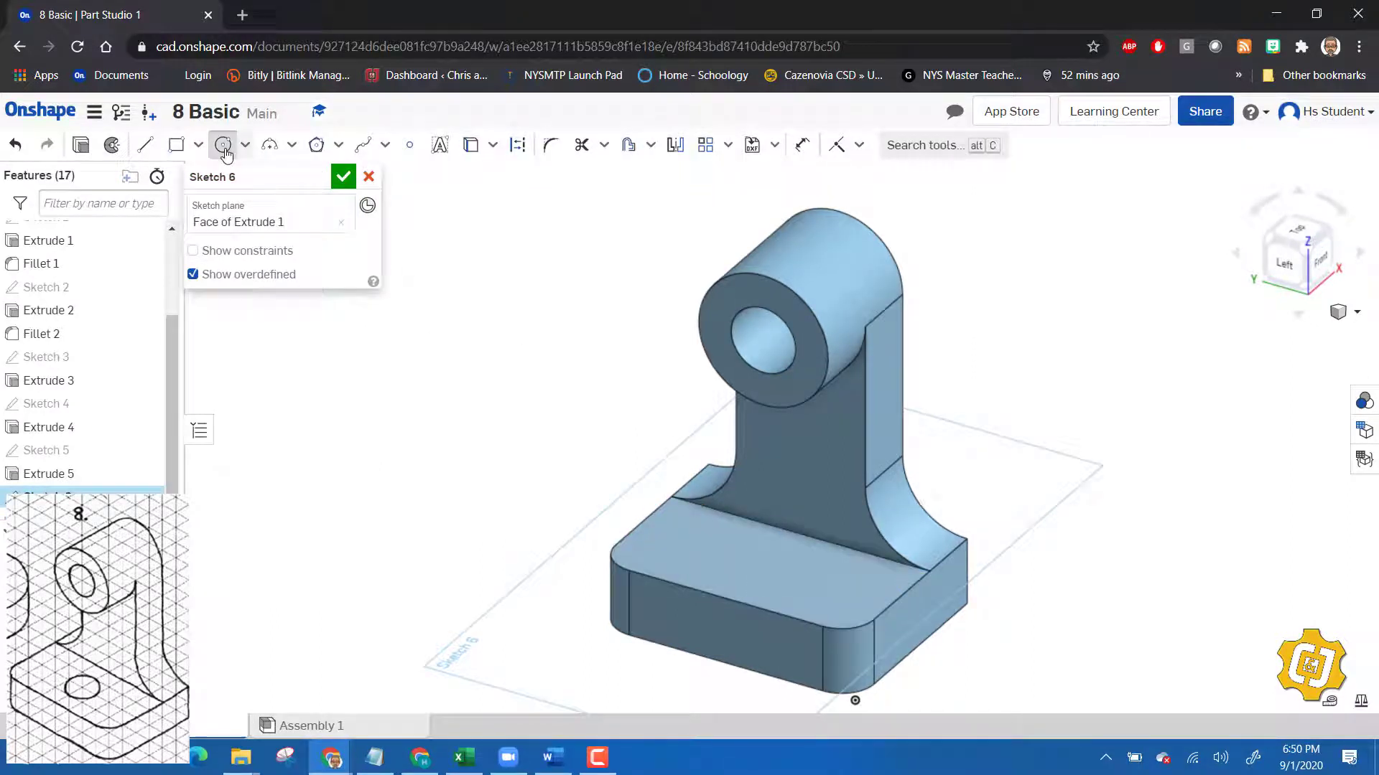
{"action": "left_click", "coordinate": [755, 560]}
{"action": "left_click", "coordinate": [772, 580]}
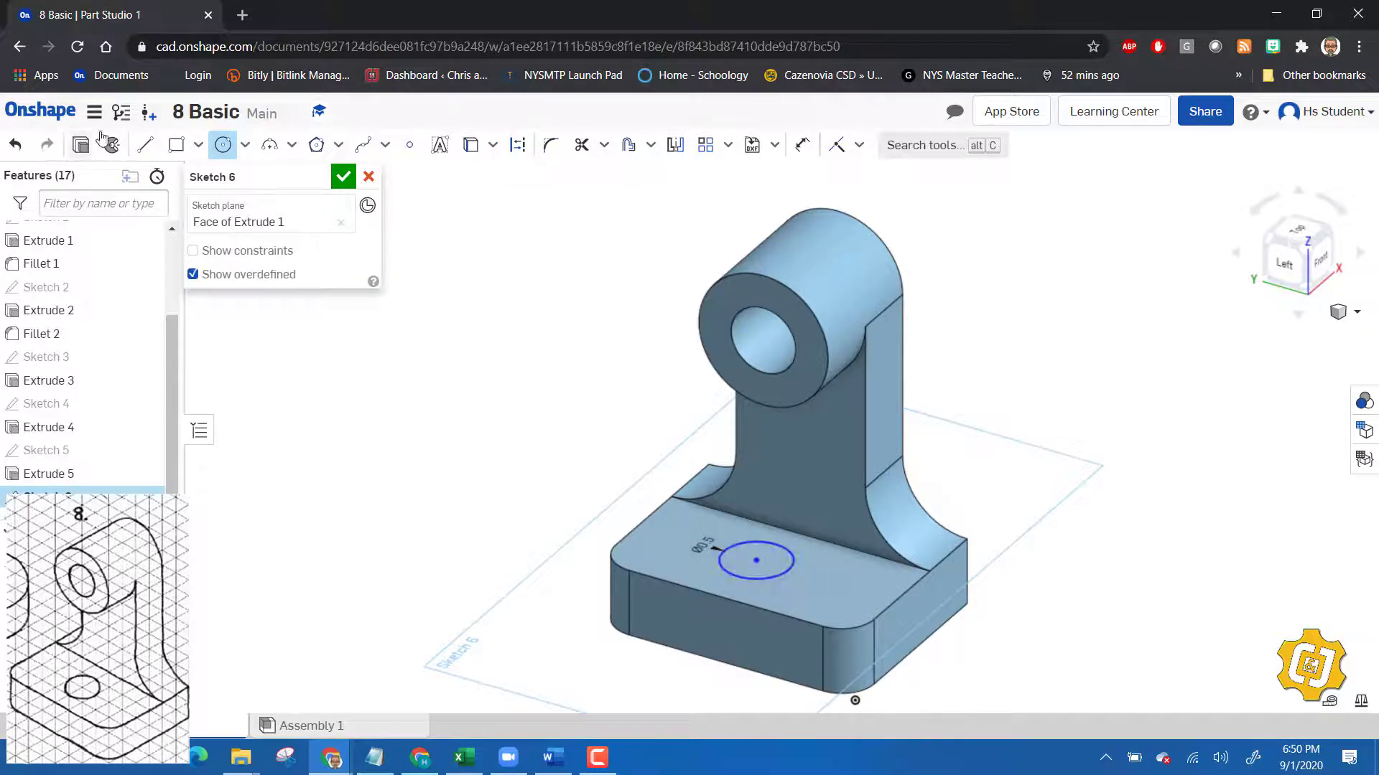
{"action": "left_click", "coordinate": [145, 146]}
{"action": "left_click", "coordinate": [763, 561]}
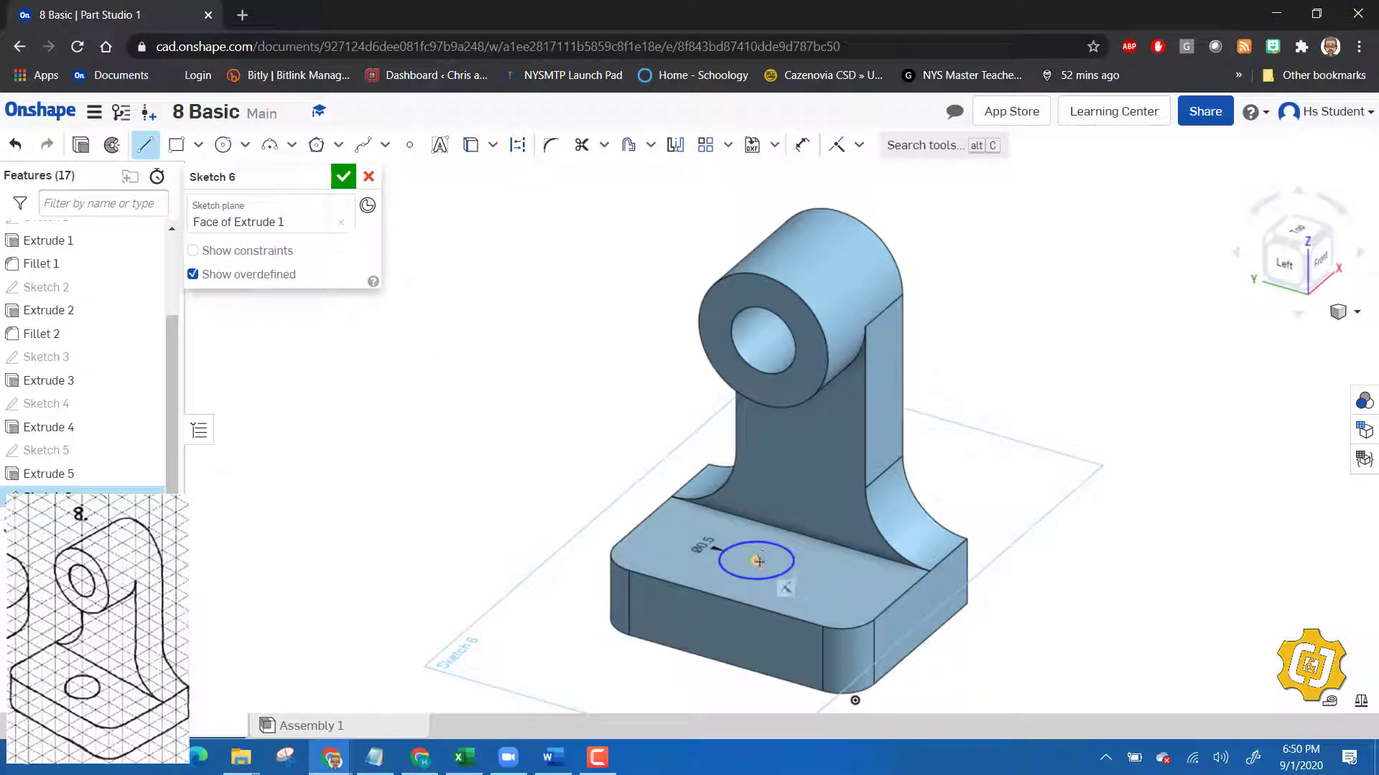
{"action": "left_click", "coordinate": [725, 599]}
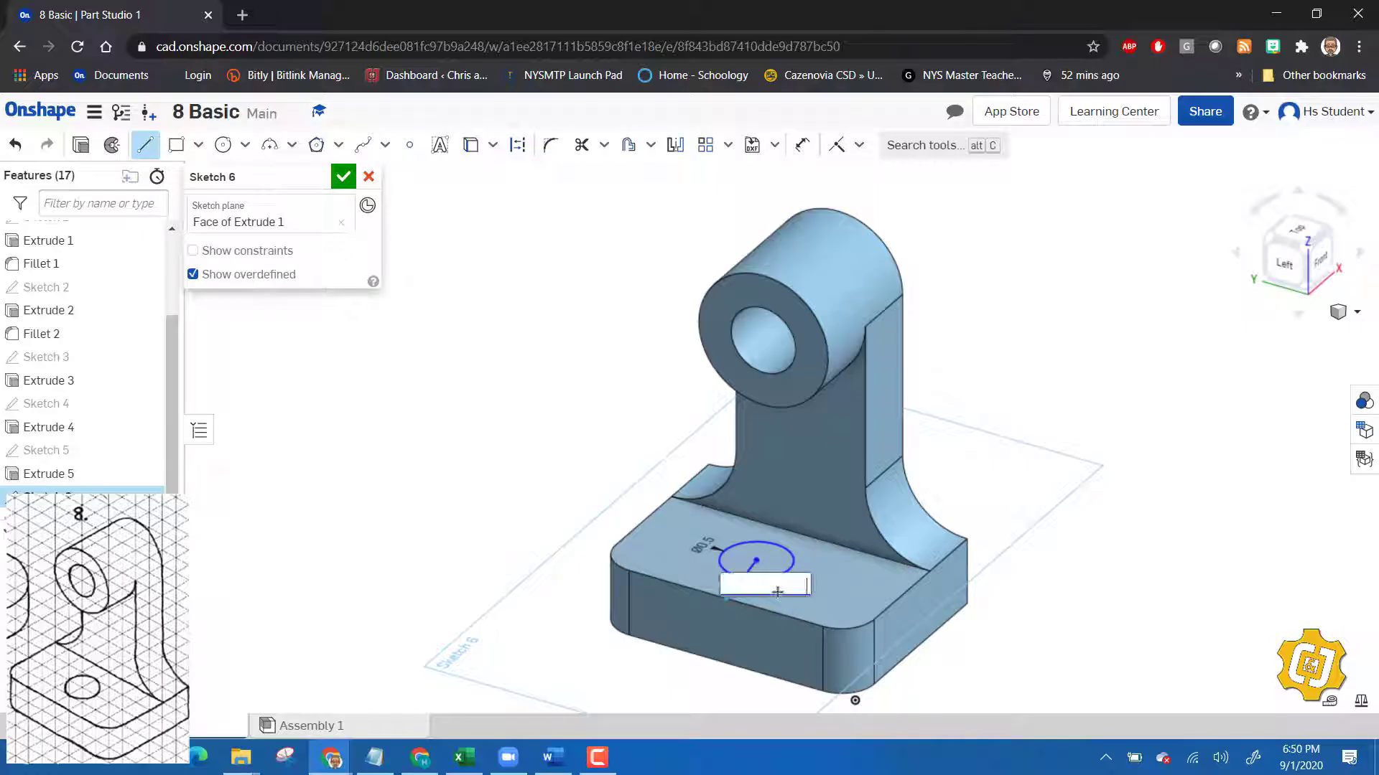
{"action": "left_click", "coordinate": [747, 564]}
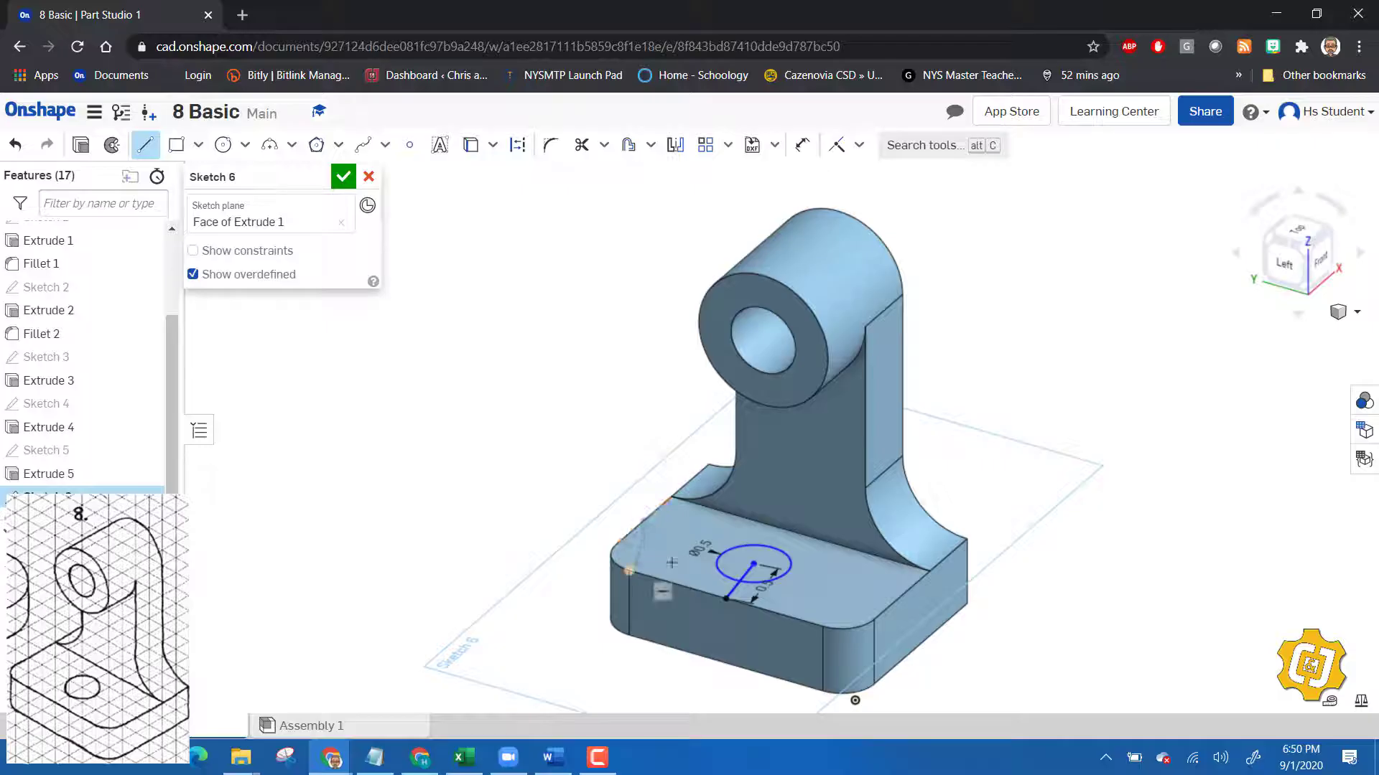
{"action": "key", "text": "Escape"}
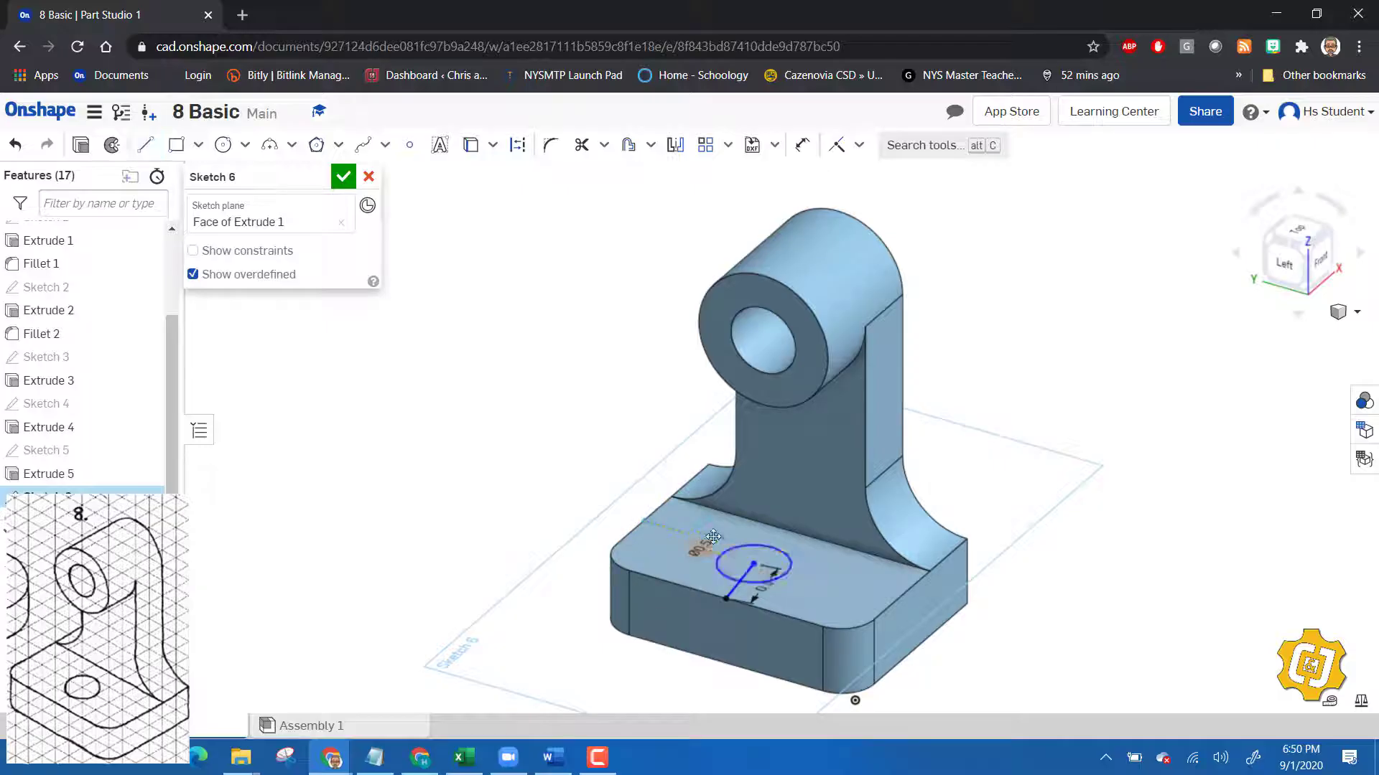
- Dimension the circle centre 0.5 in from the base's left edge and finish Sketch 6
{"action": "left_click", "coordinate": [810, 151]}
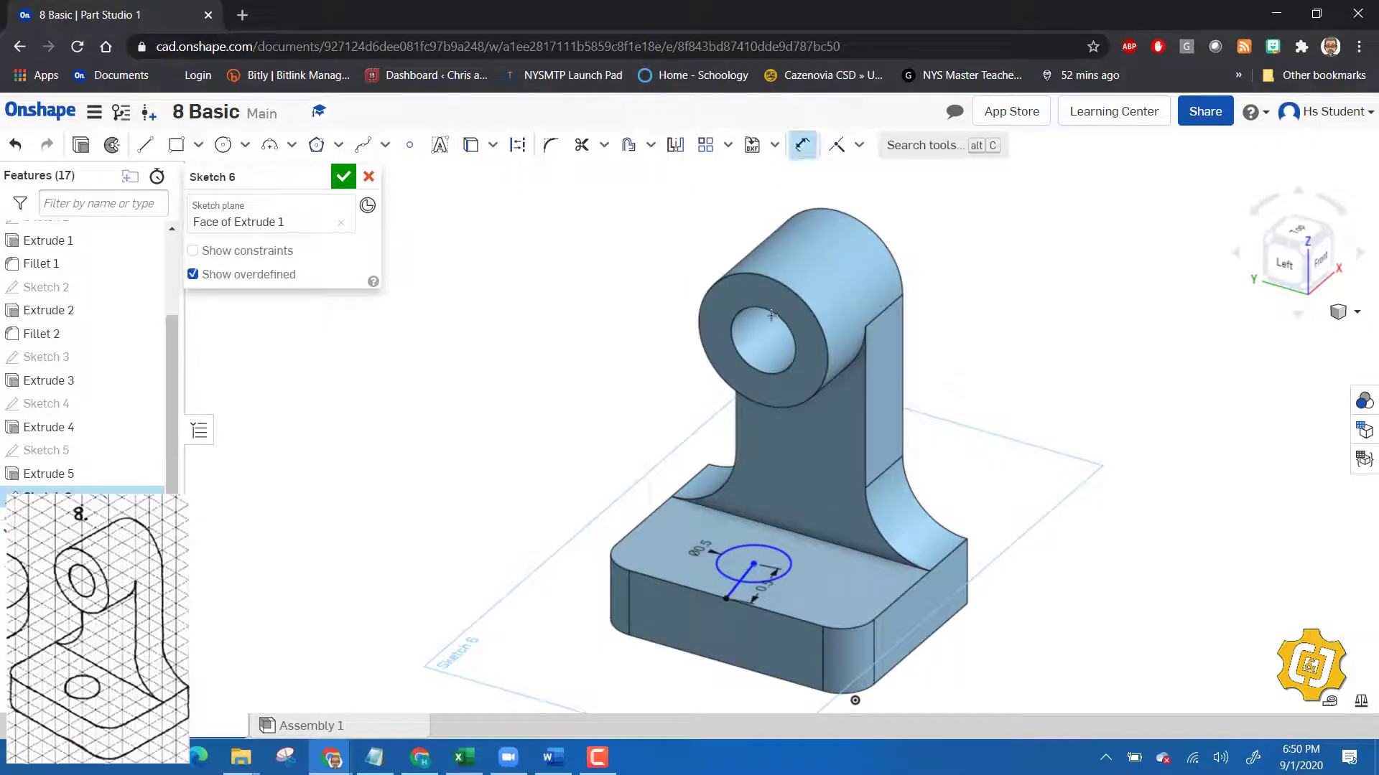
{"action": "left_click", "coordinate": [642, 518]}
{"action": "left_click", "coordinate": [653, 553]}
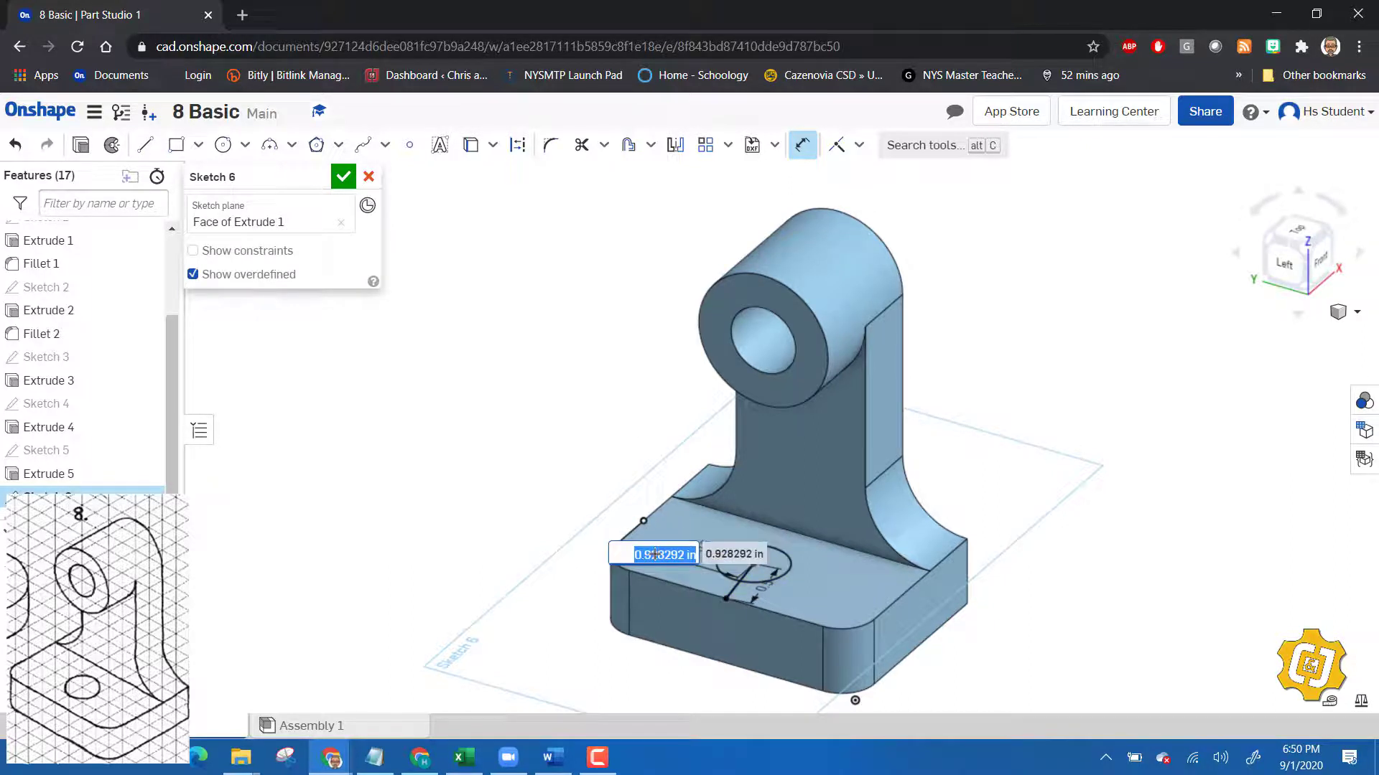
{"action": "type", "text": "0.5"}
{"action": "key", "text": "Return"}
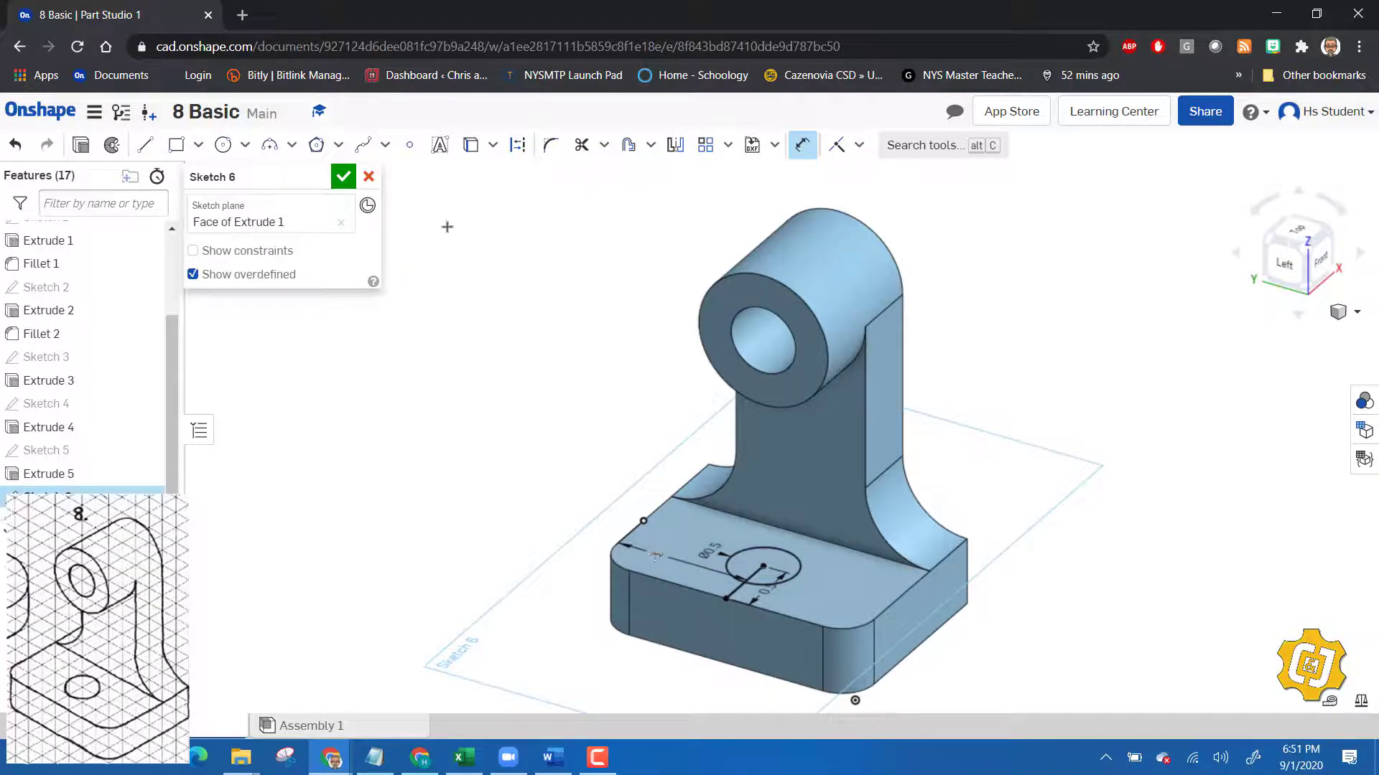
{"action": "left_click", "coordinate": [343, 177]}
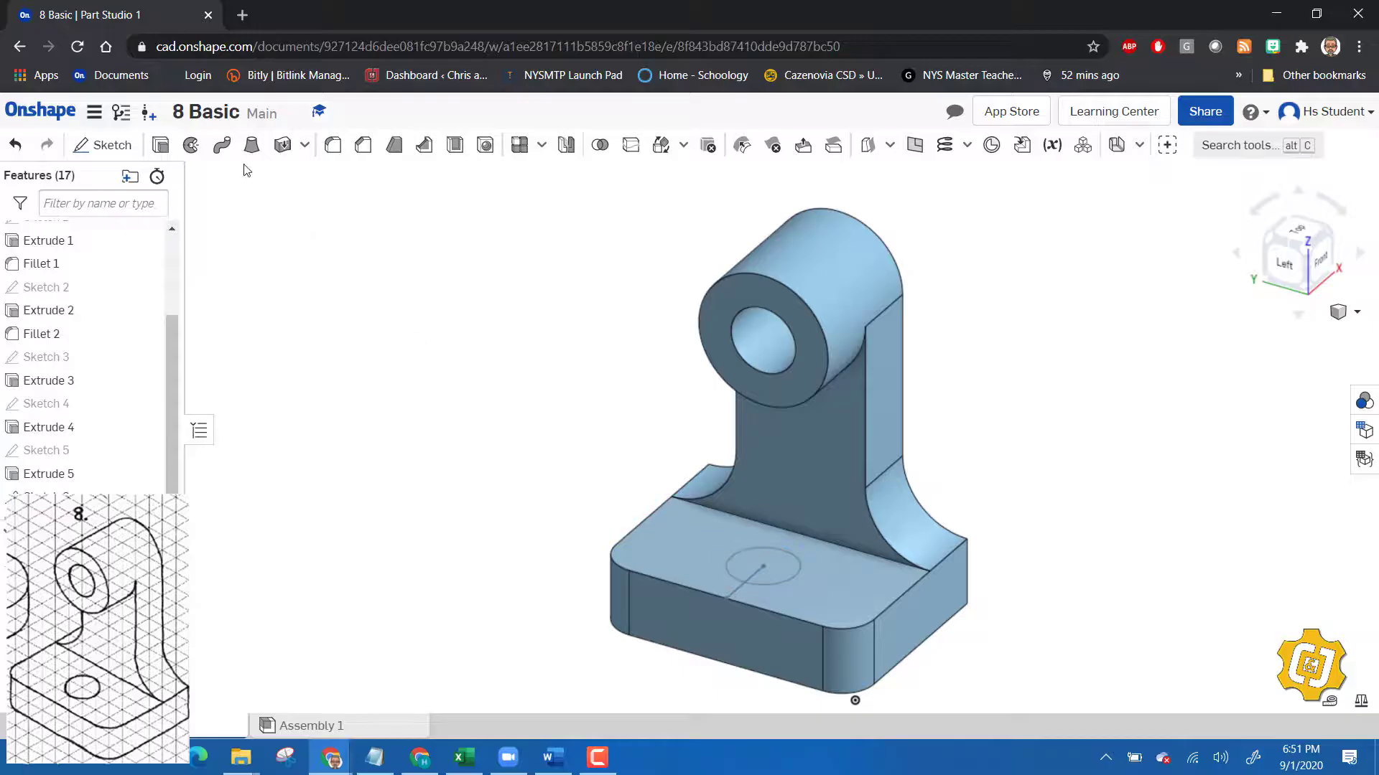
- Cut the Sketch 6 circle through all with Remove to make a hole through the base
{"action": "left_click", "coordinate": [160, 144]}
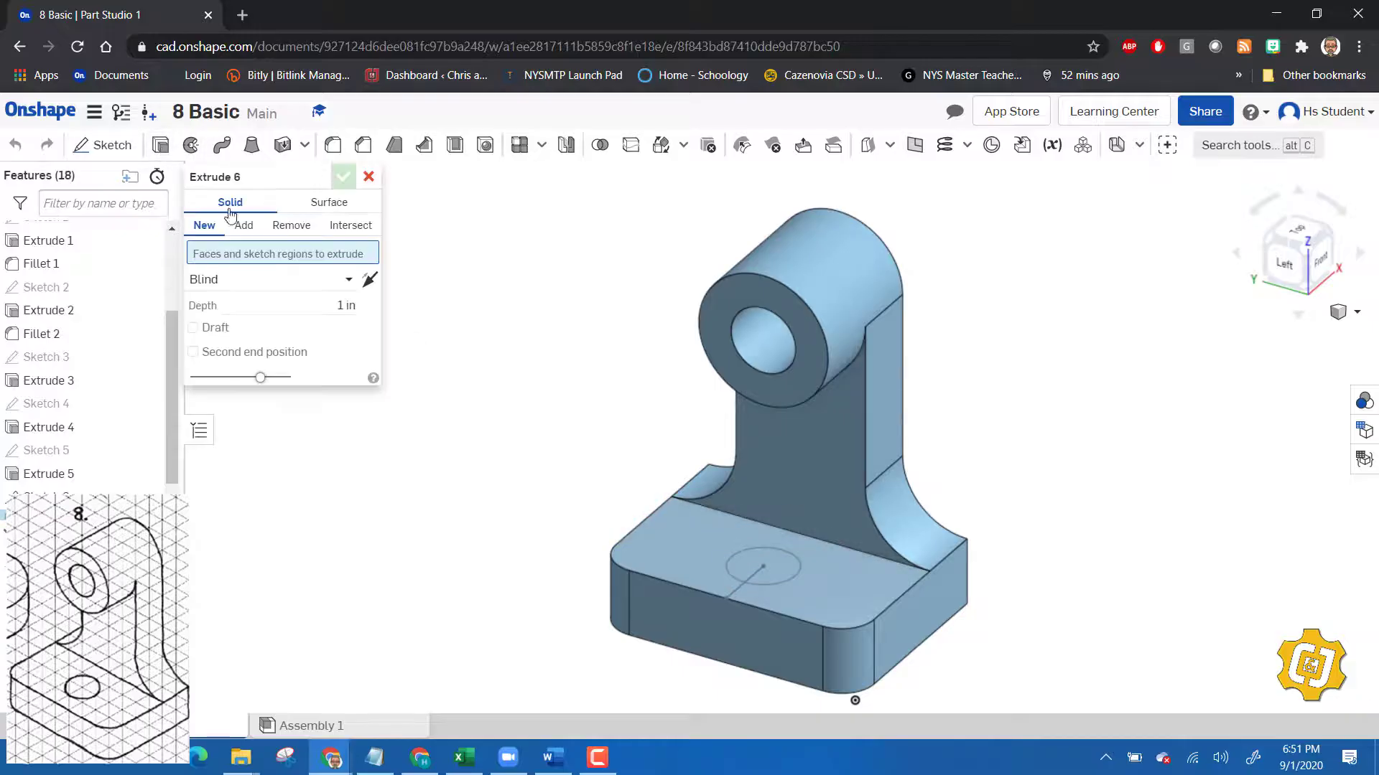
{"action": "left_click", "coordinate": [291, 225]}
{"action": "left_click", "coordinate": [296, 280]}
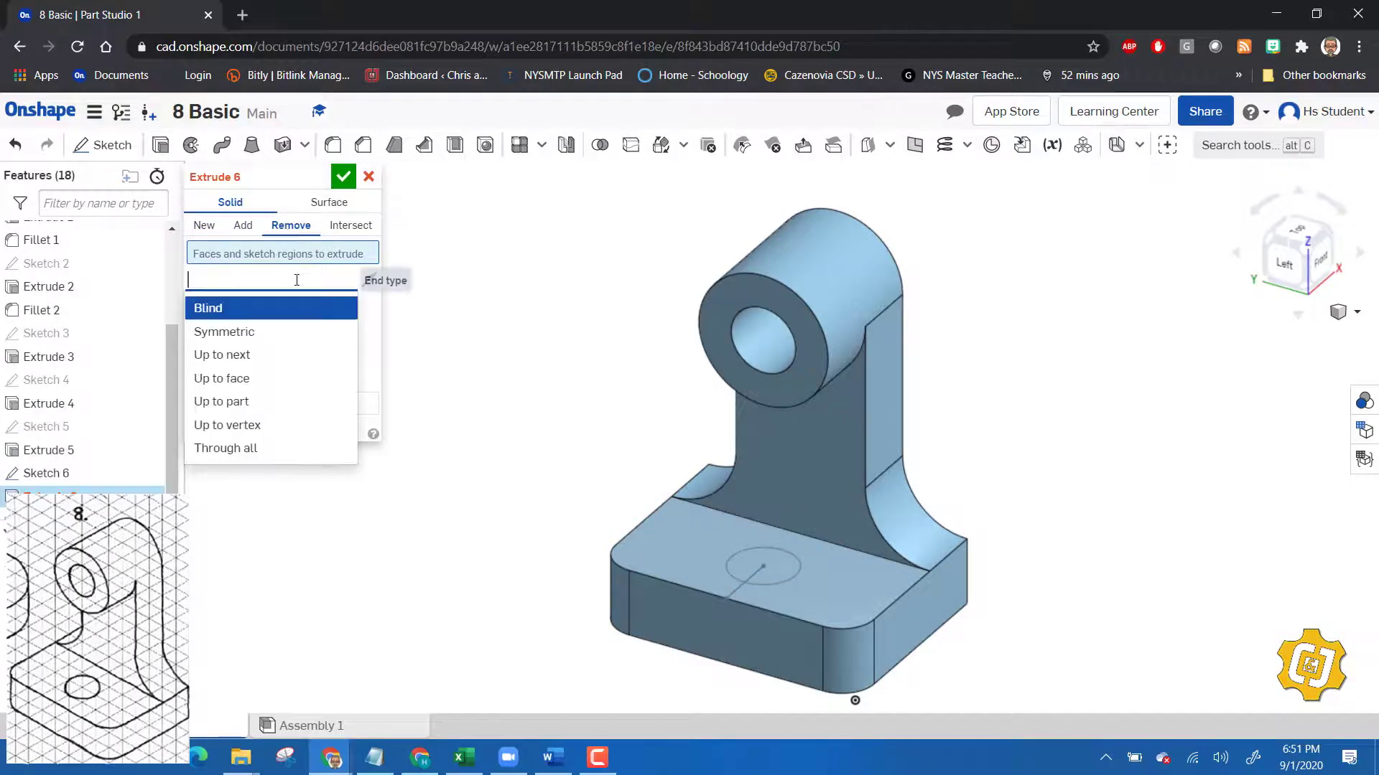
{"action": "left_click", "coordinate": [271, 453]}
{"action": "left_click", "coordinate": [762, 550]}
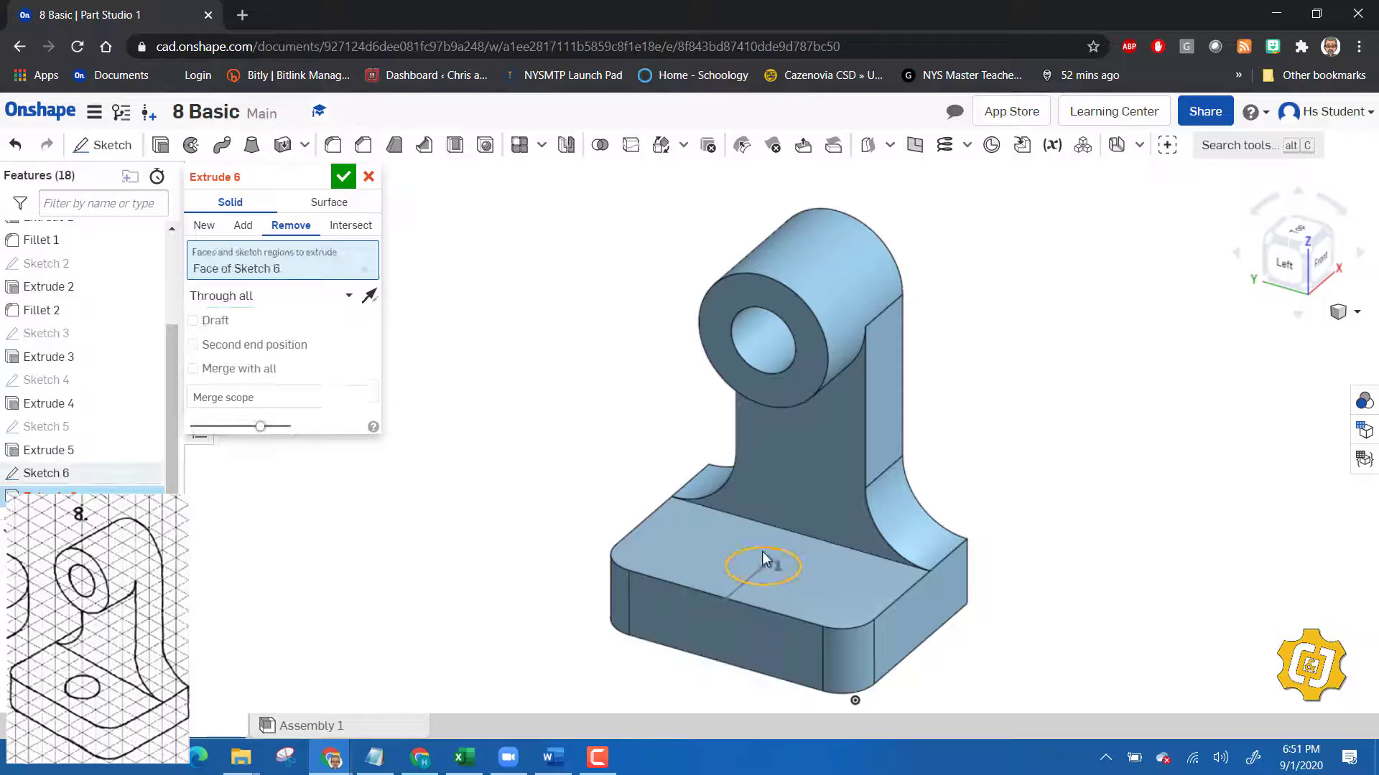
{"action": "left_click", "coordinate": [342, 177]}
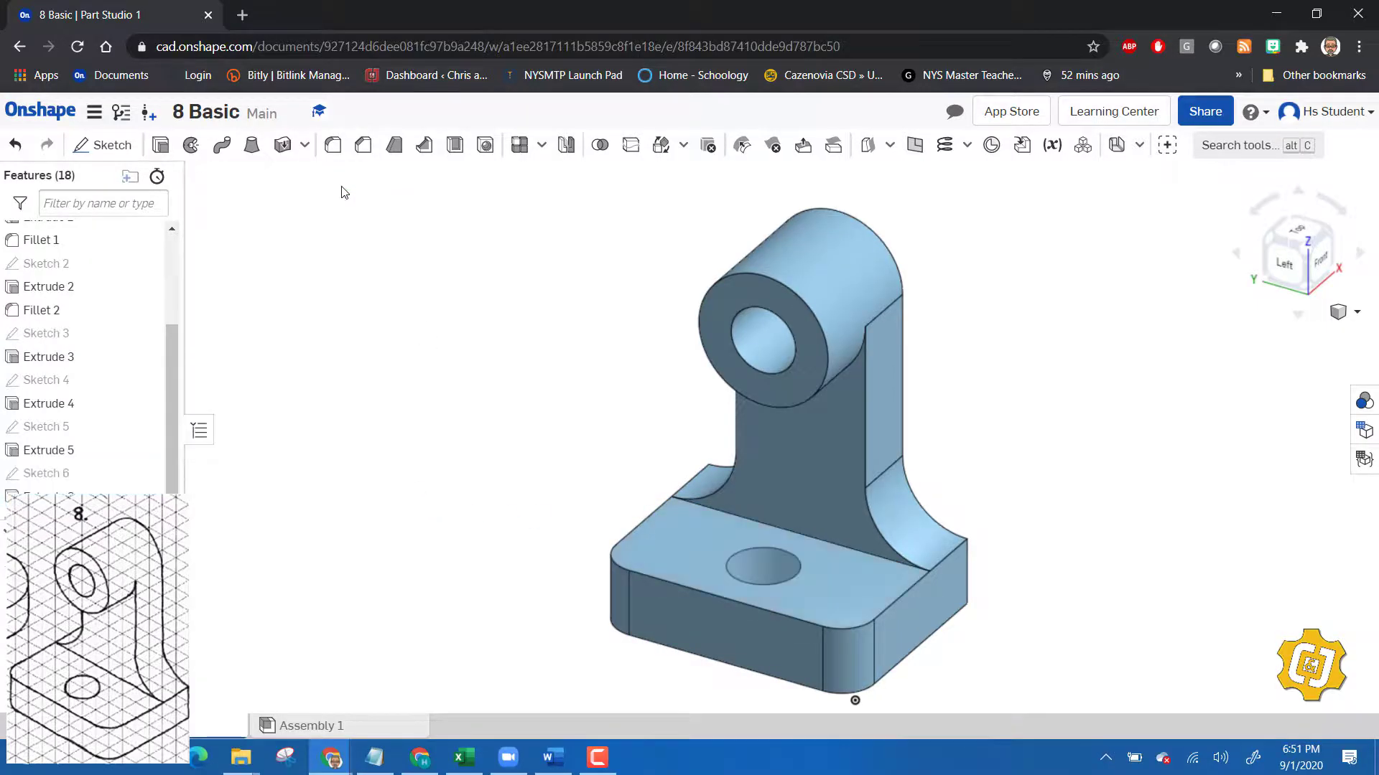